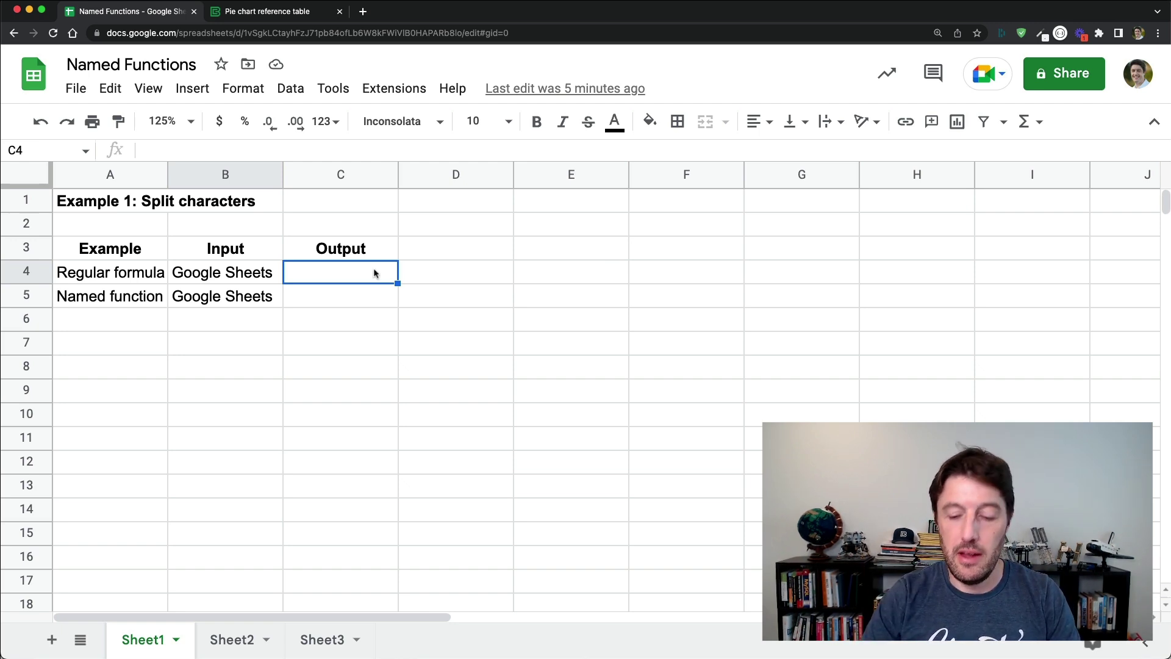
Step: Build =REGEXREPLACE(B4,"","✂") in C4 to put a scissors symbol between characters
type("=regex")
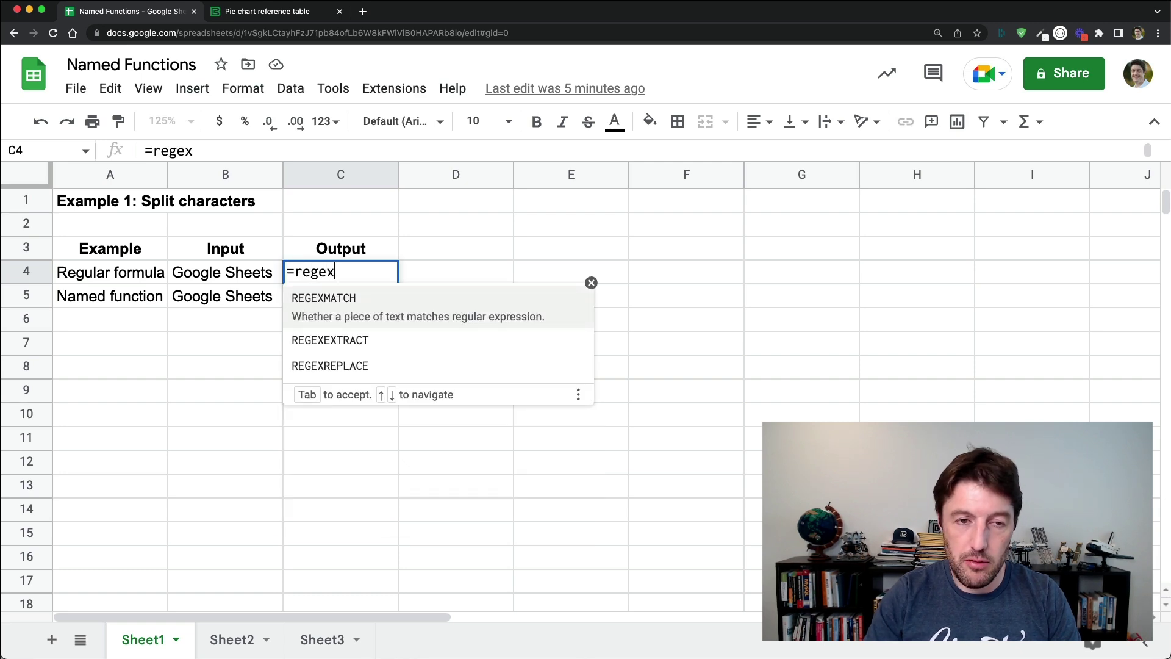
type("r")
key("Tab")
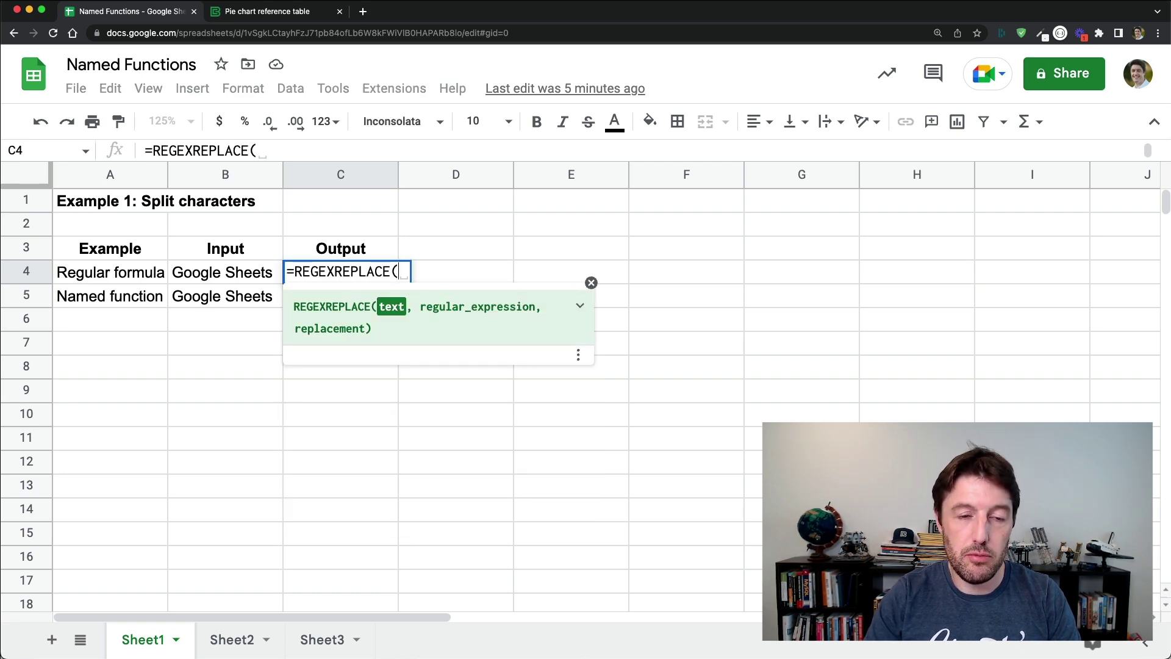
left_click(195, 272)
type(",\"✂\")")
key("Left")
key("Left")
key("Left")
key("Left")
type("\"\",")
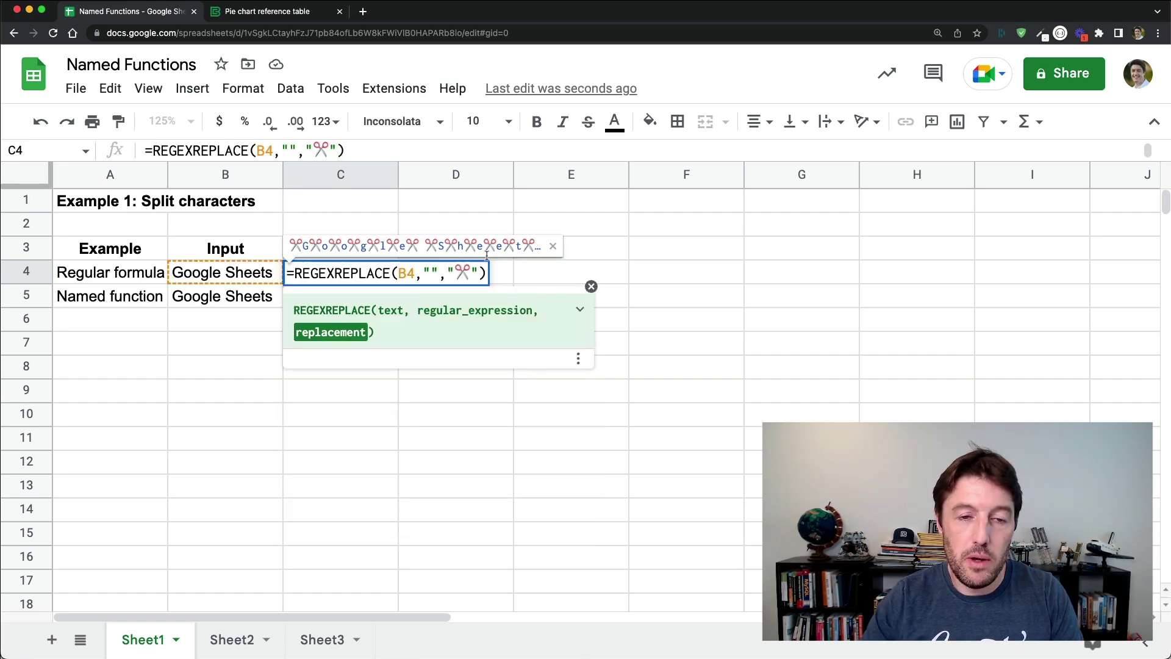
Step: Review the formula's B4, empty pattern and scissors arguments, commit it, and dismiss autofill
double_click(403, 272)
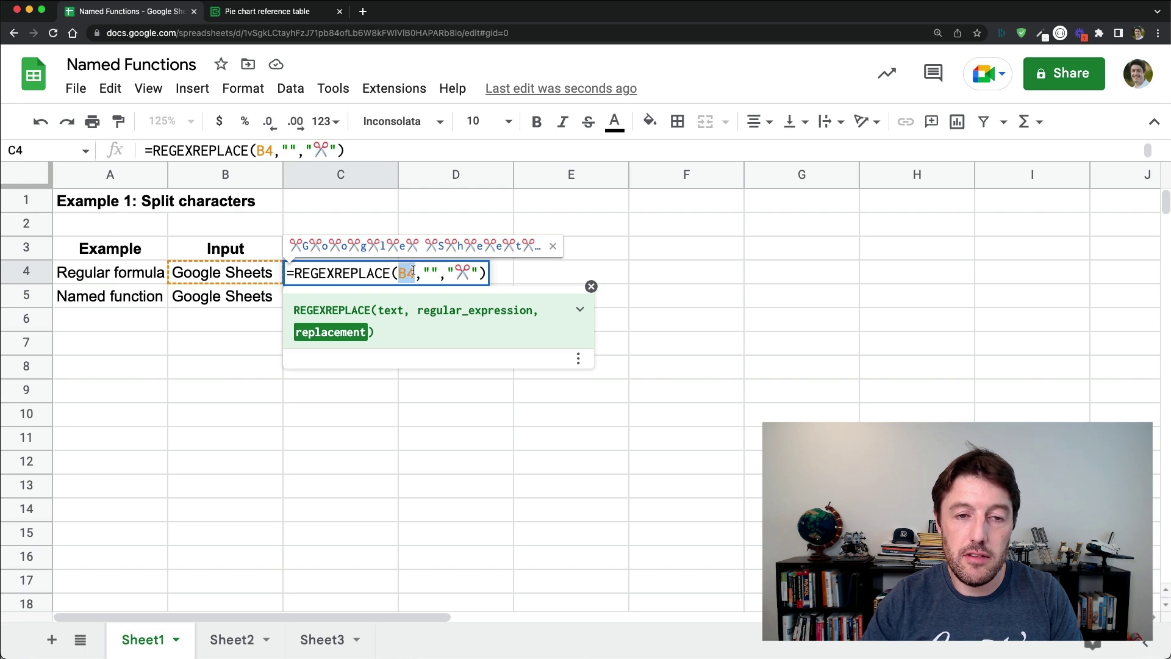
left_click(430, 274)
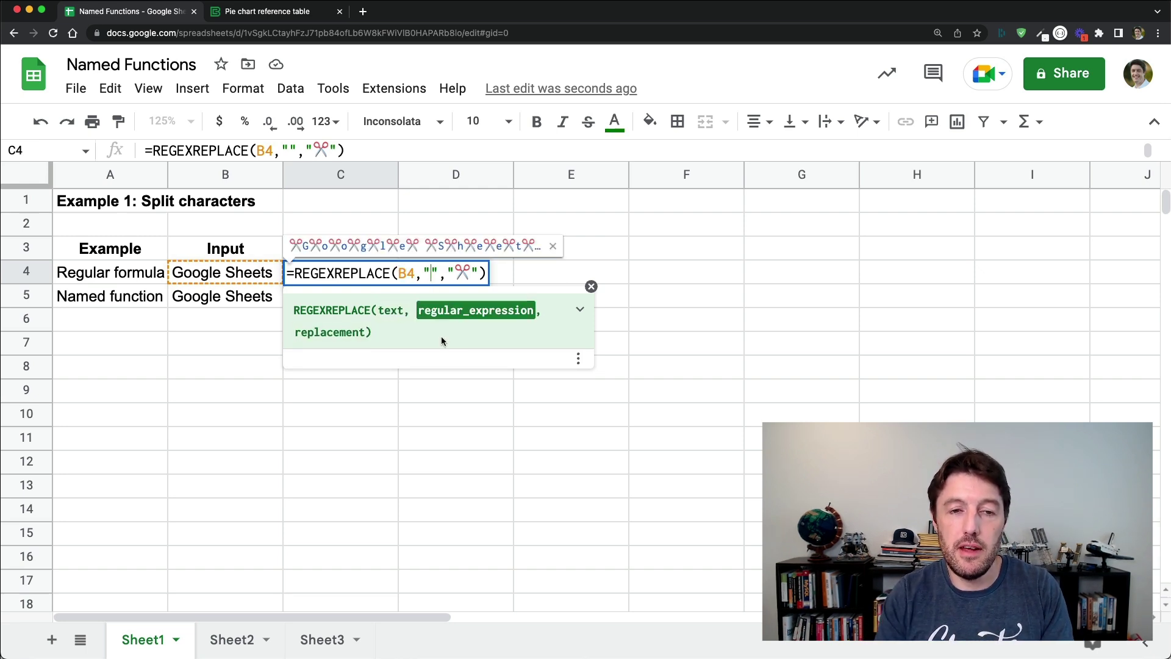
double_click(462, 272)
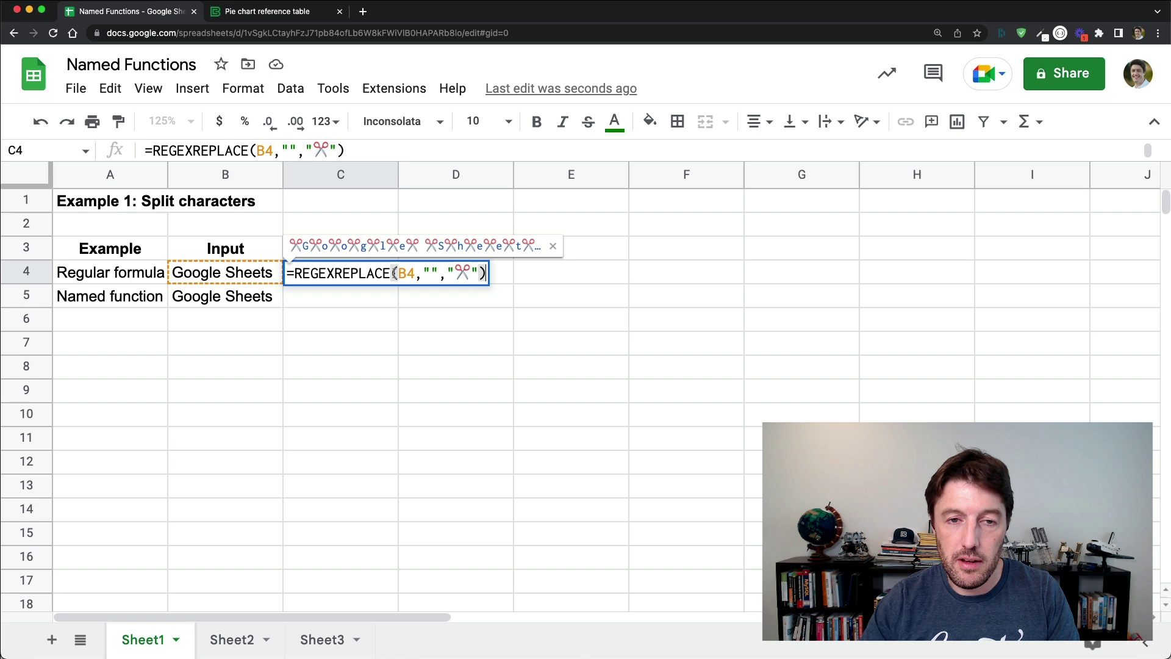
key("Return")
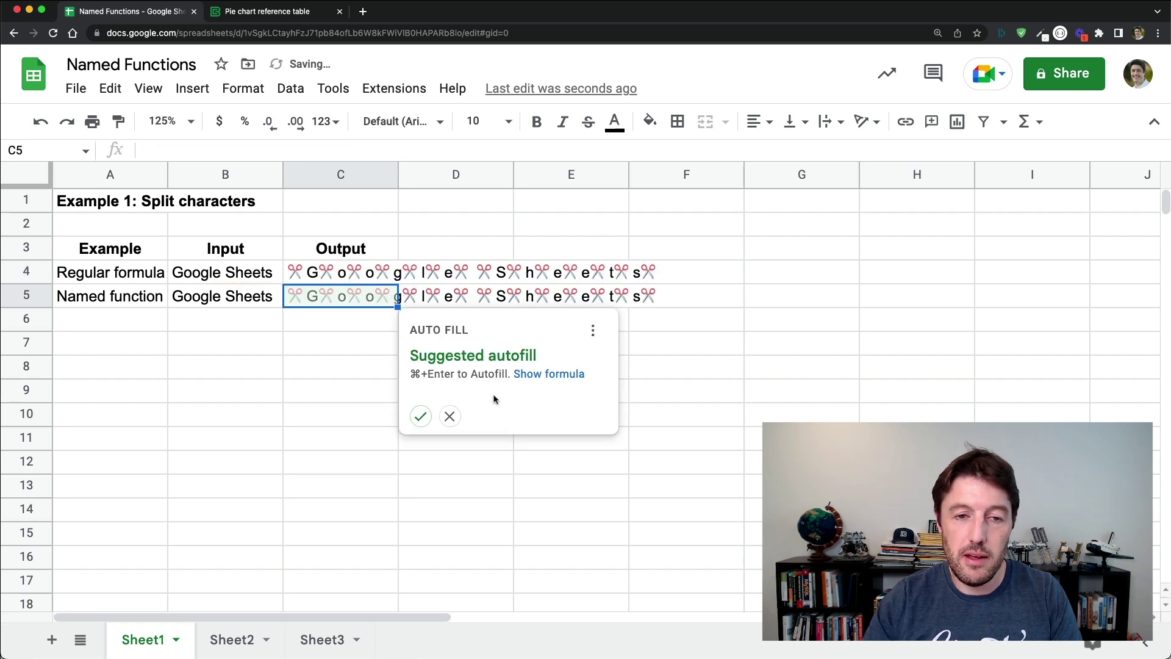
left_click(458, 415)
left_click(369, 277)
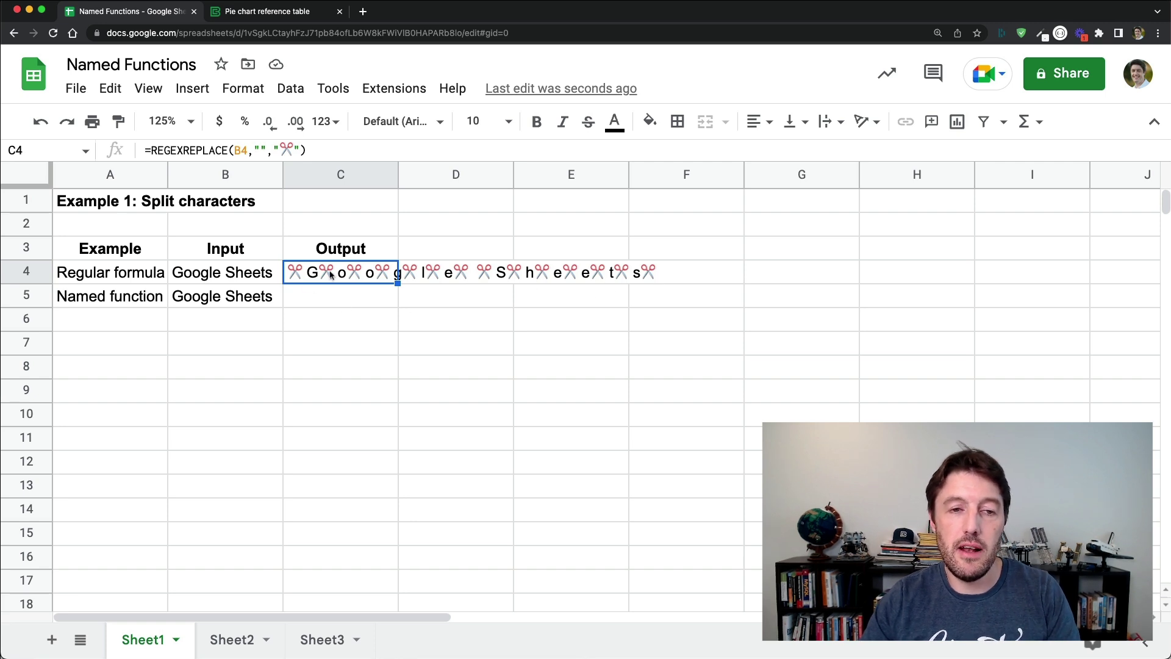
Step: Wrap C4's formula as =SPLIT(REGEXREPLACE(B4,"","✂"),"✂") and commit it
double_click(352, 272)
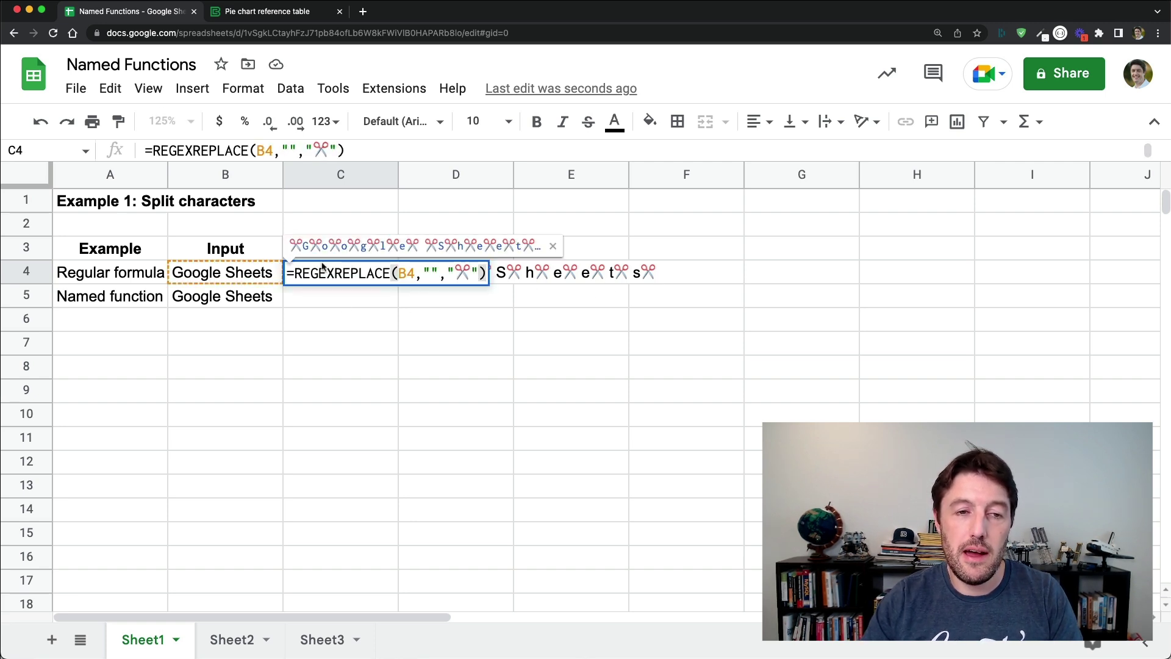
left_click(296, 275)
type("SPLIT(")
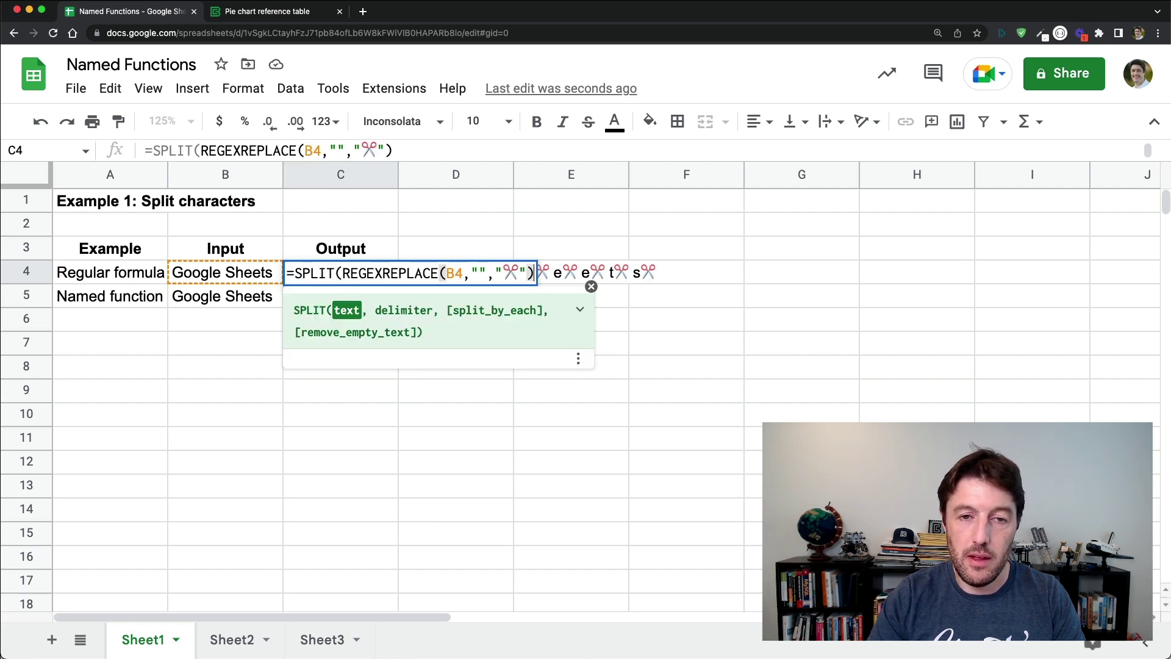
type(",")
type("\"✂\"")
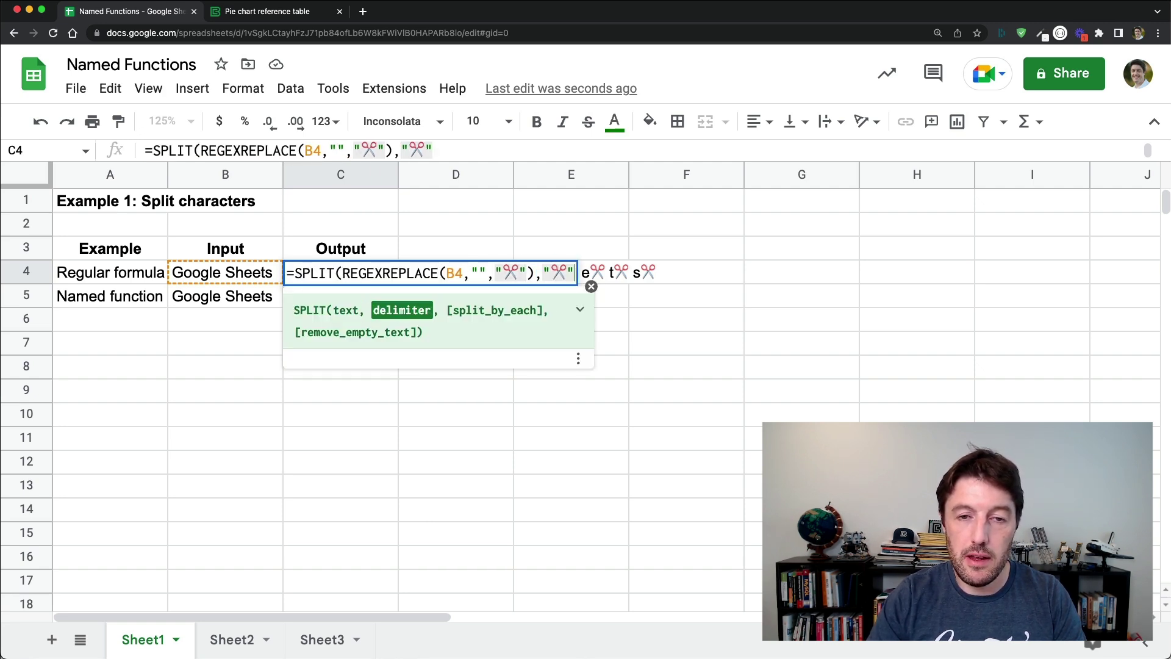
type(")")
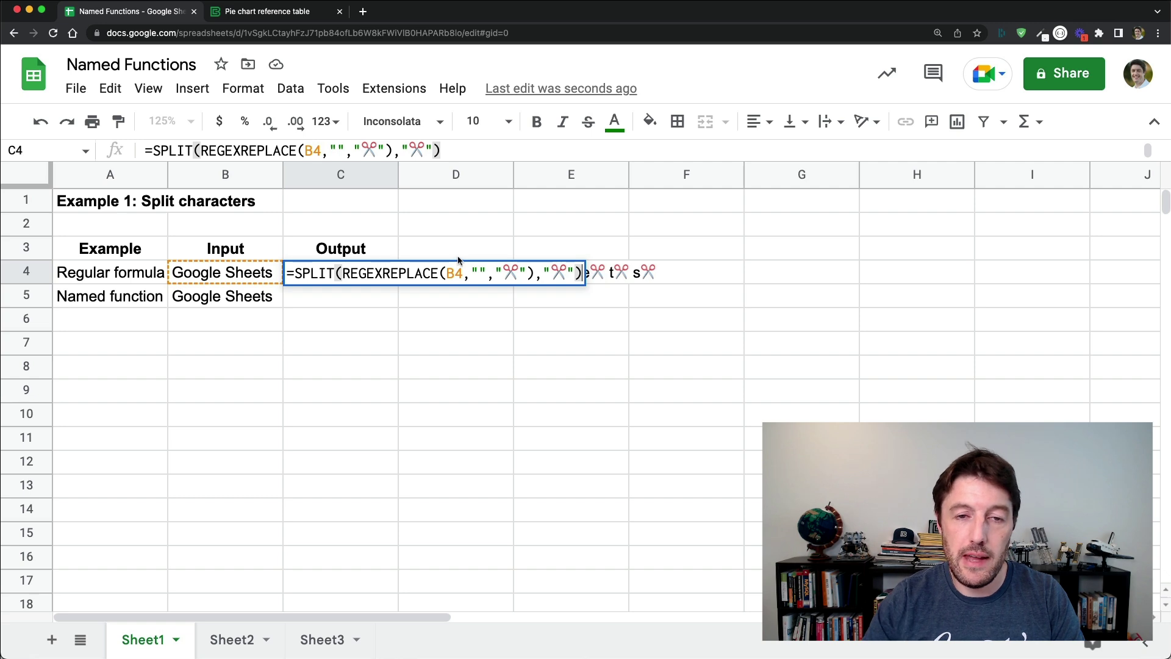
key("Return")
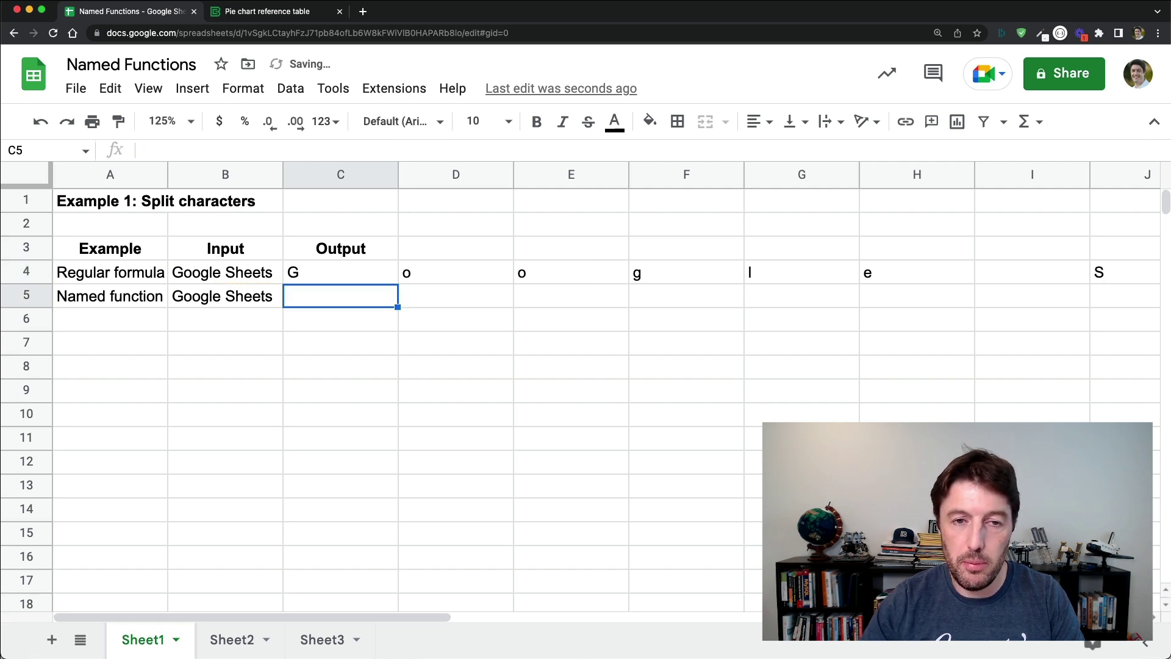
Step: Check the split characters along row 4 and expand the formula bar to show the full formula
key("Up")
key("Right")
key("Right")
key("Right")
key("Right")
key("Right")
key("Right")
key("Right")
key("Right")
key("Right")
key("Right")
key("Right")
key("Right")
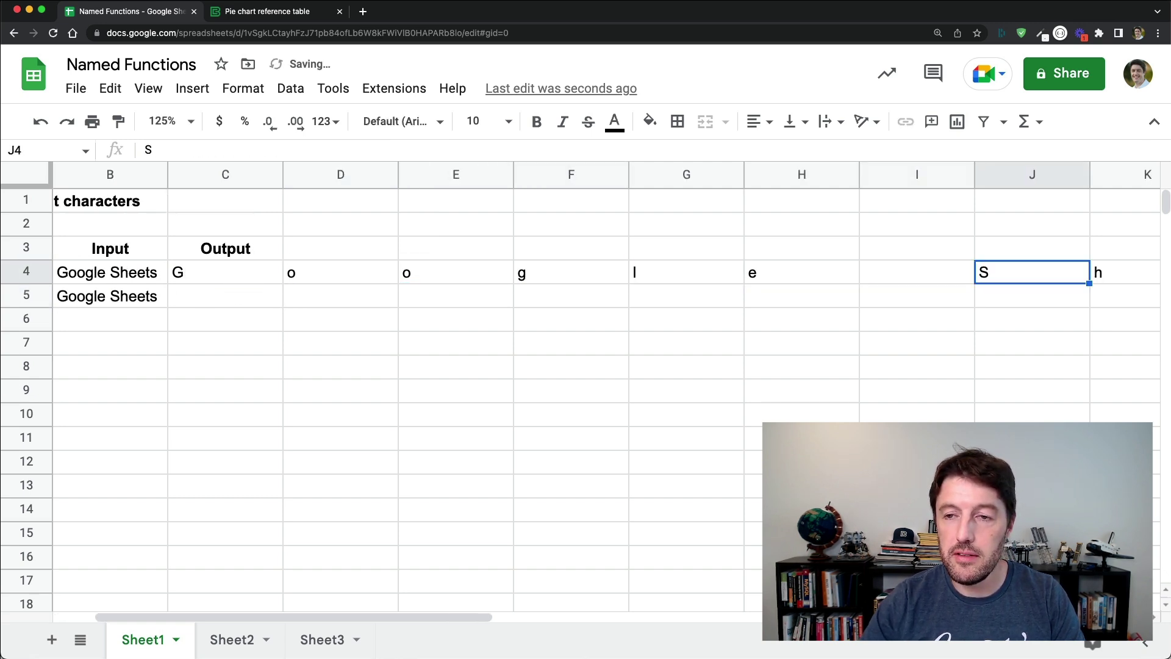
key("Home")
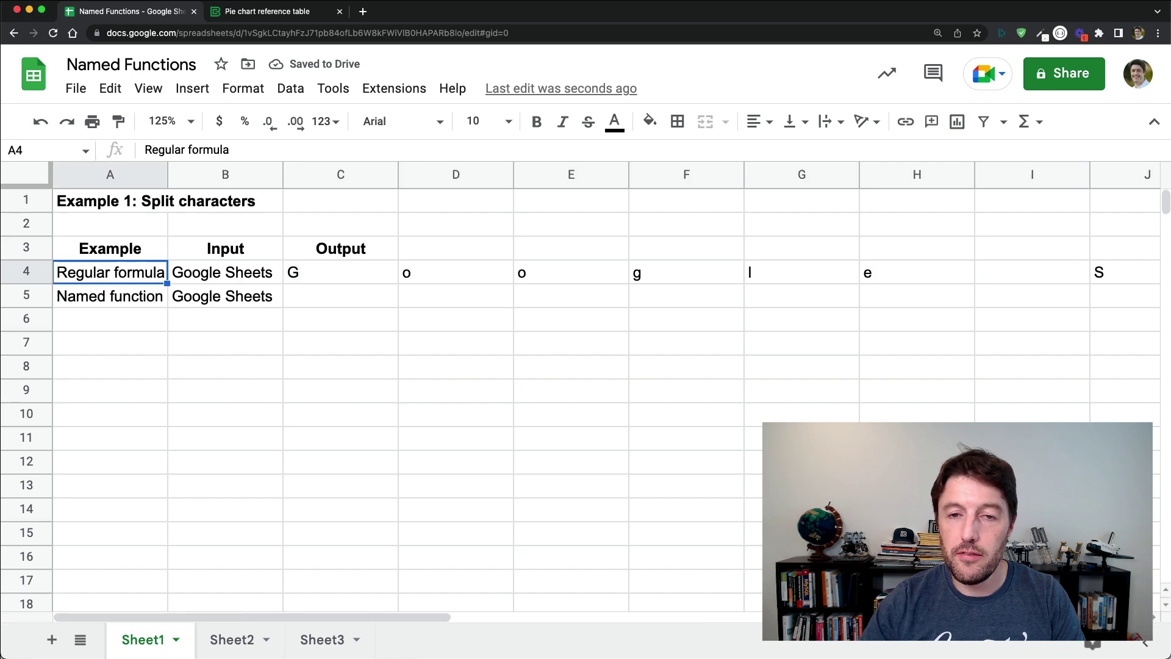
key("Right")
key("Right")
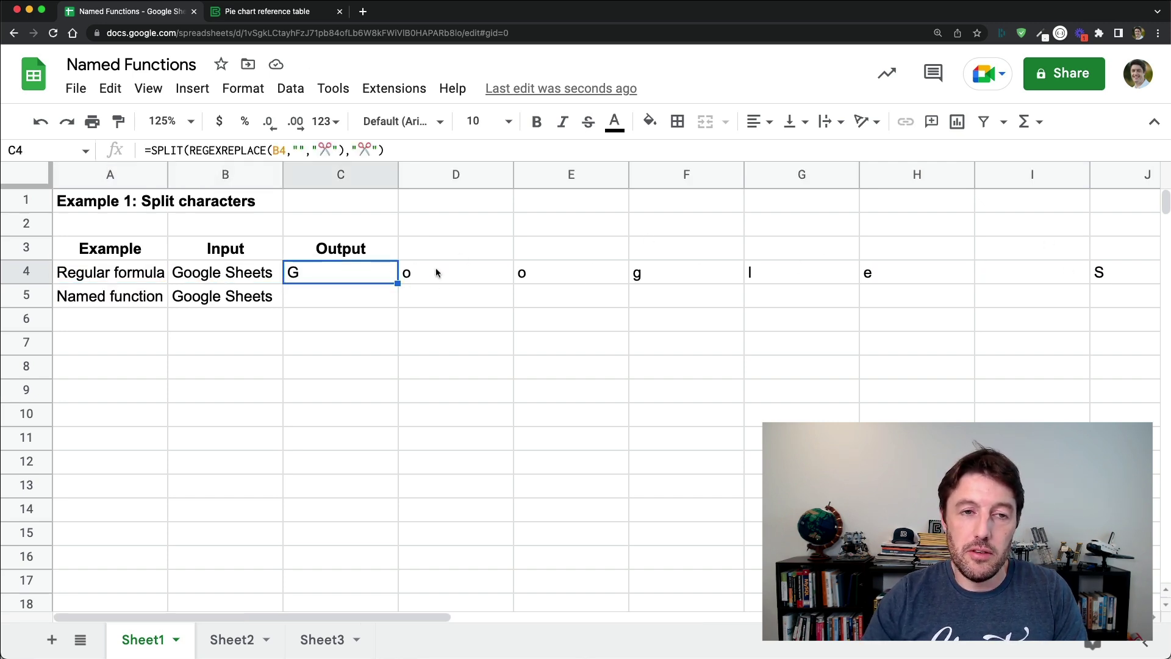
left_click_drag(402, 161, 396, 172)
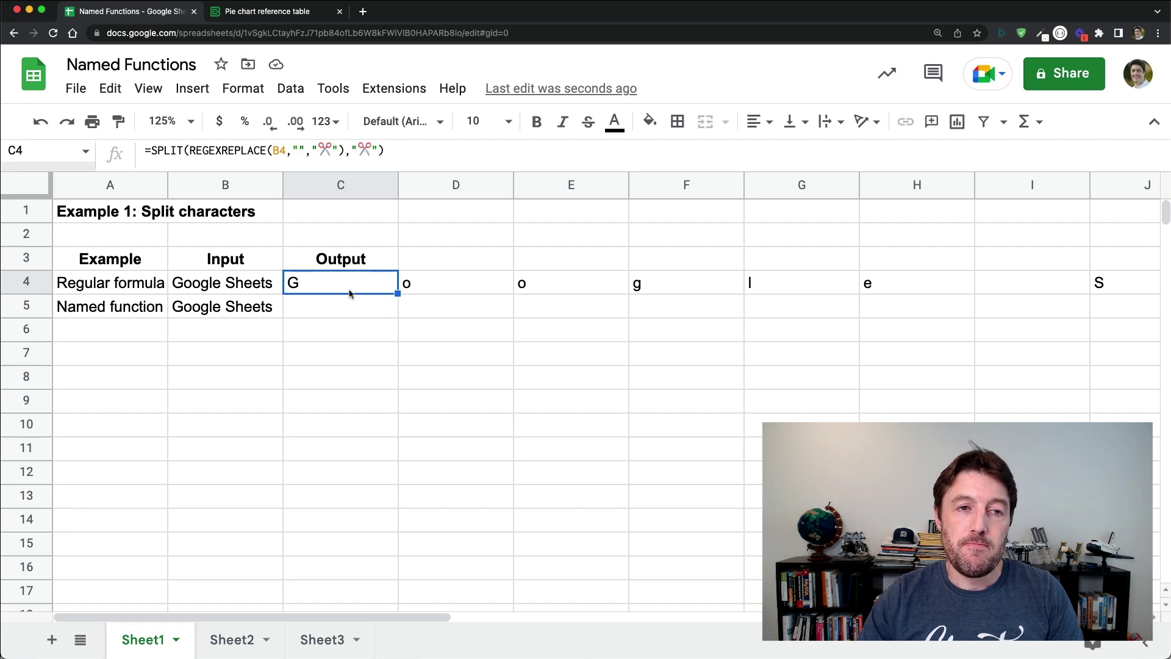
Step: Add a named function SPLIT_TO_CHARACTERS described as 'Splits an input into individual cells'
left_click(294, 102)
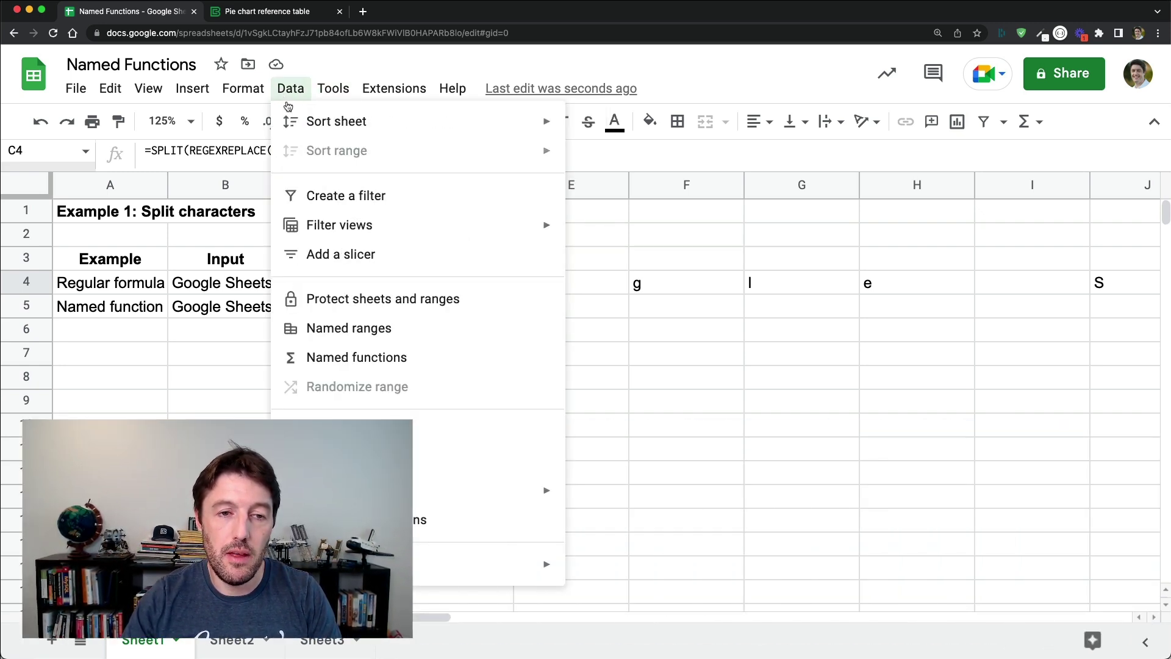
left_click(415, 360)
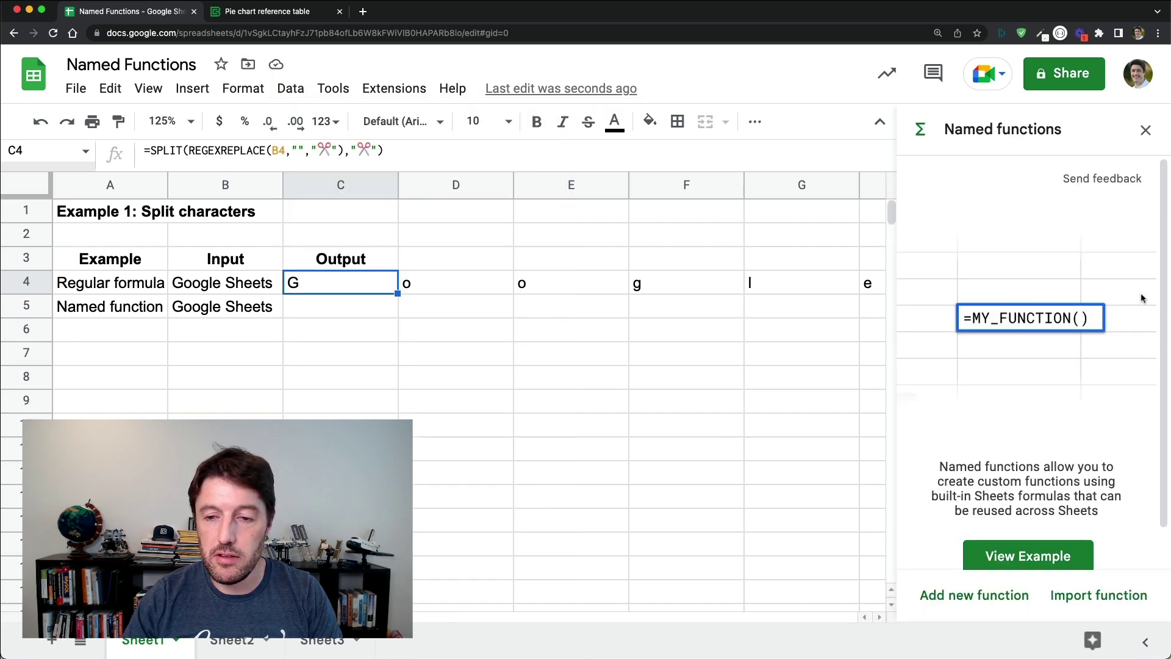
left_click(998, 592)
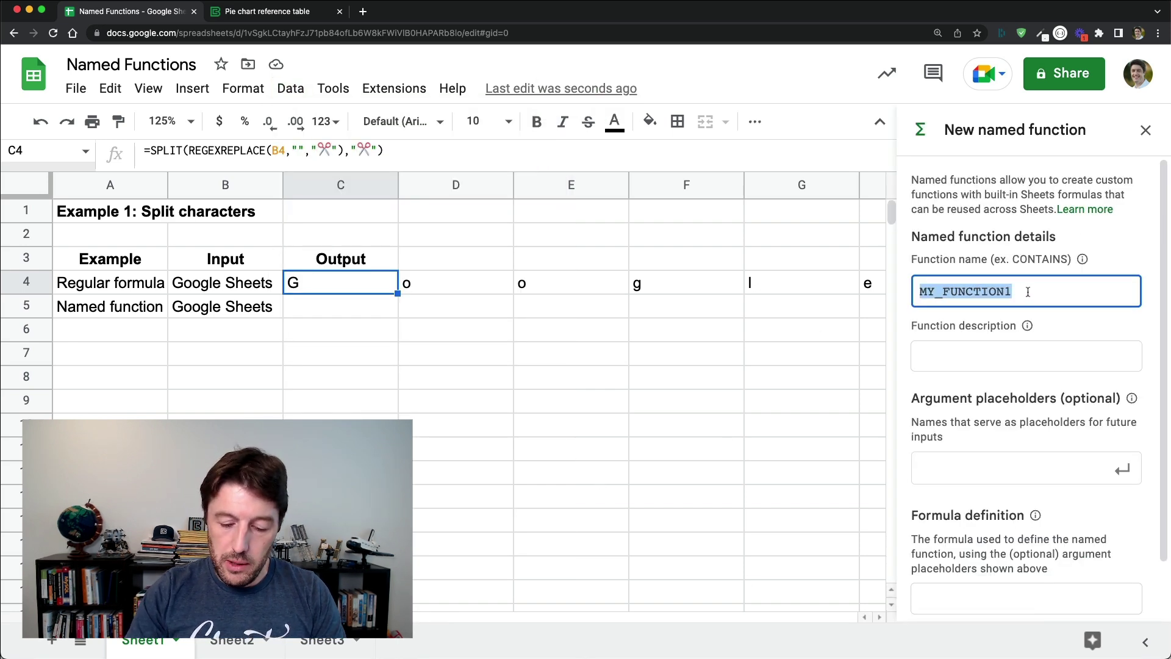
type("SPLIT)_")
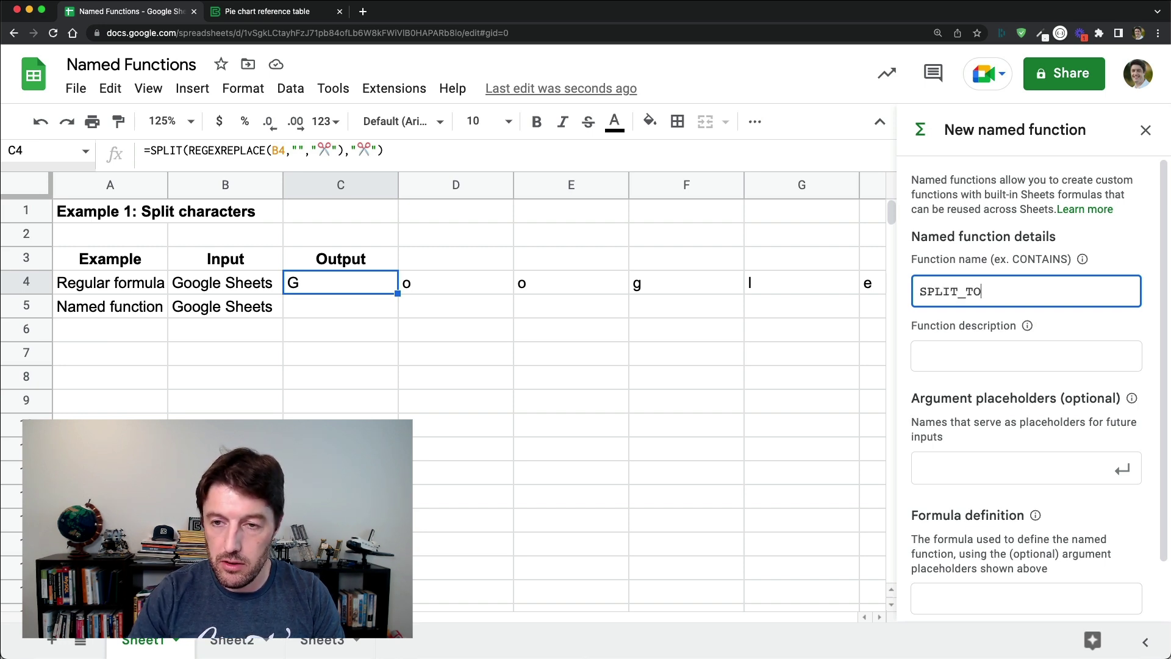
type("TO_CHARA")
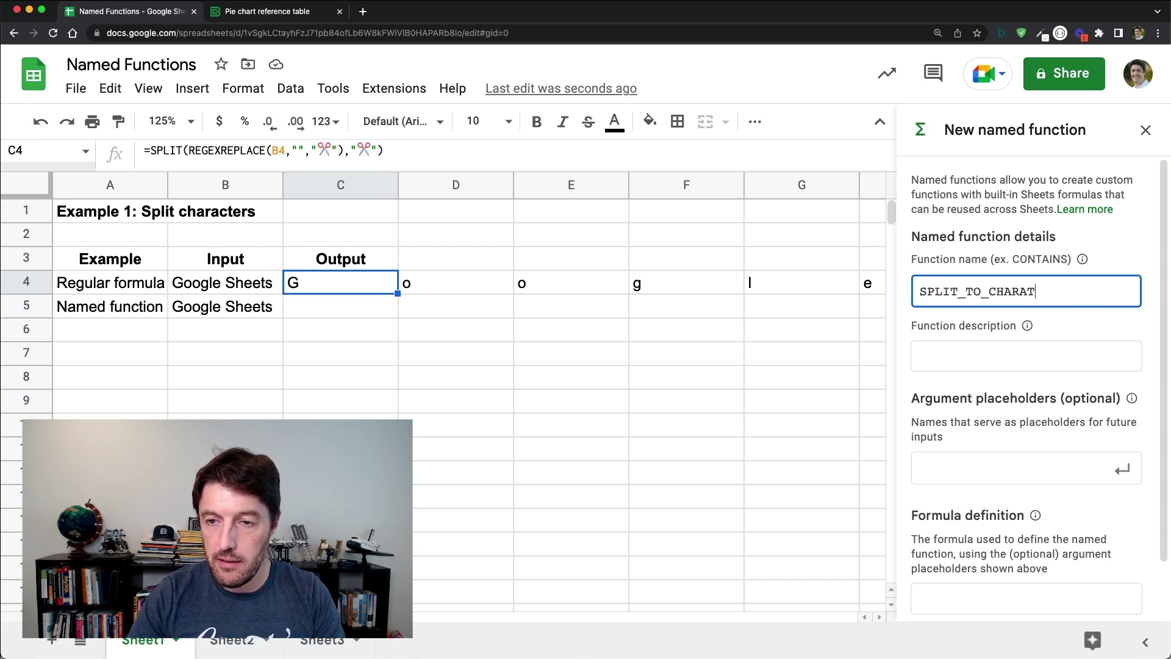
type("CT")
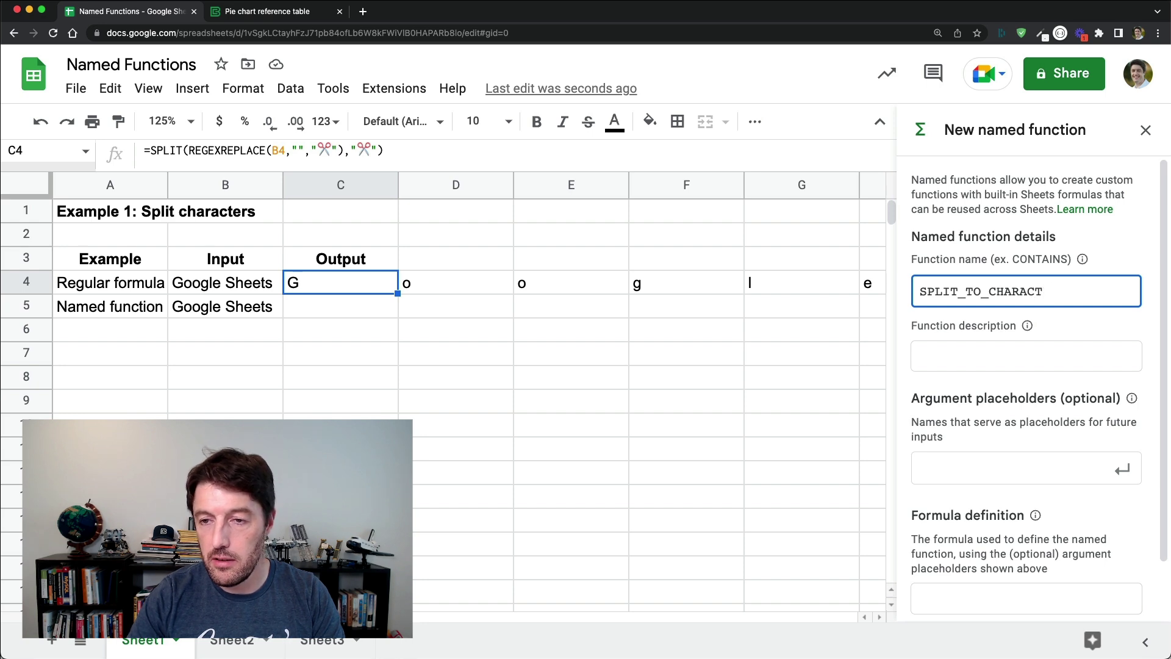
type("ERS")
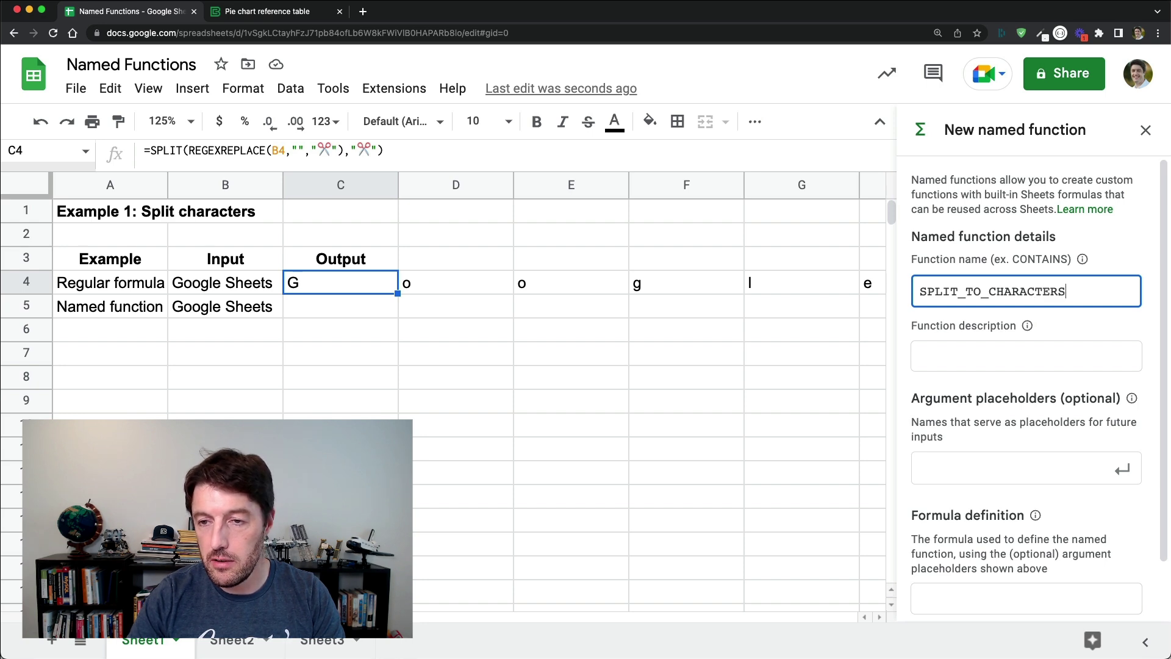
left_click(1039, 362)
type("Spl")
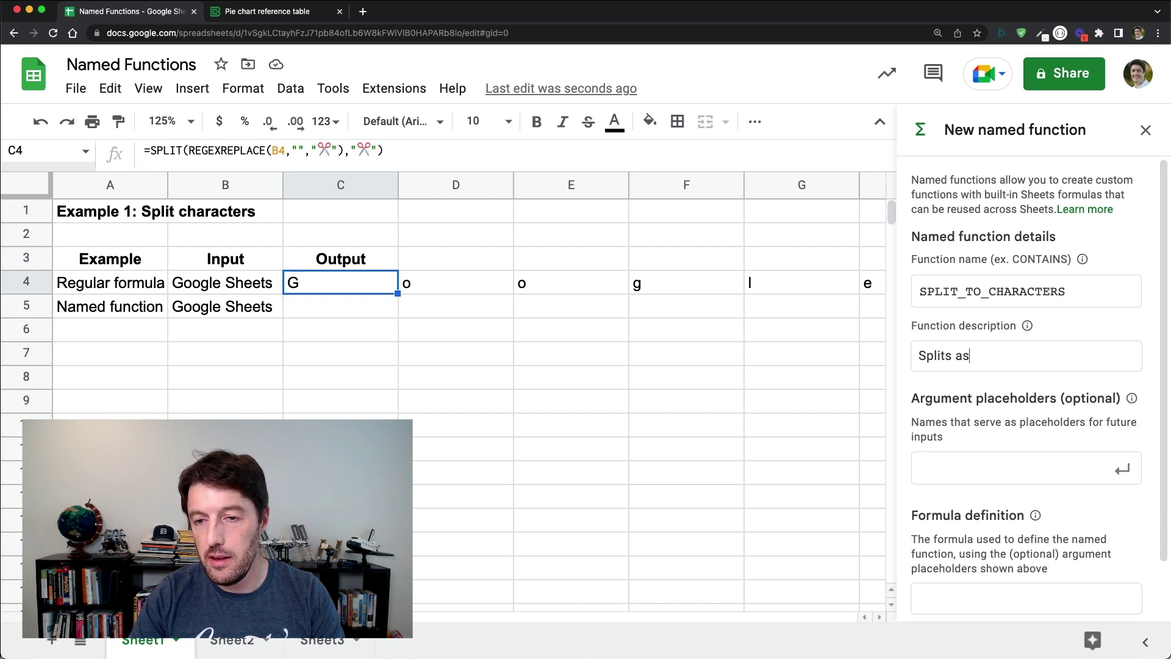
type("its an in")
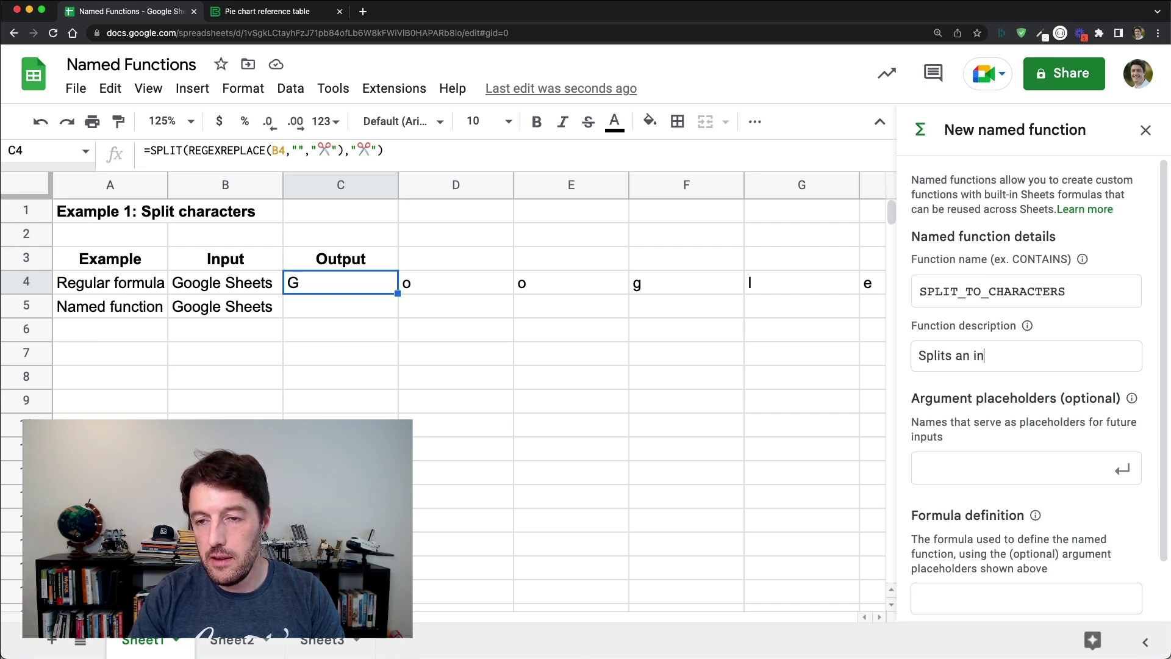
type("put into indifi")
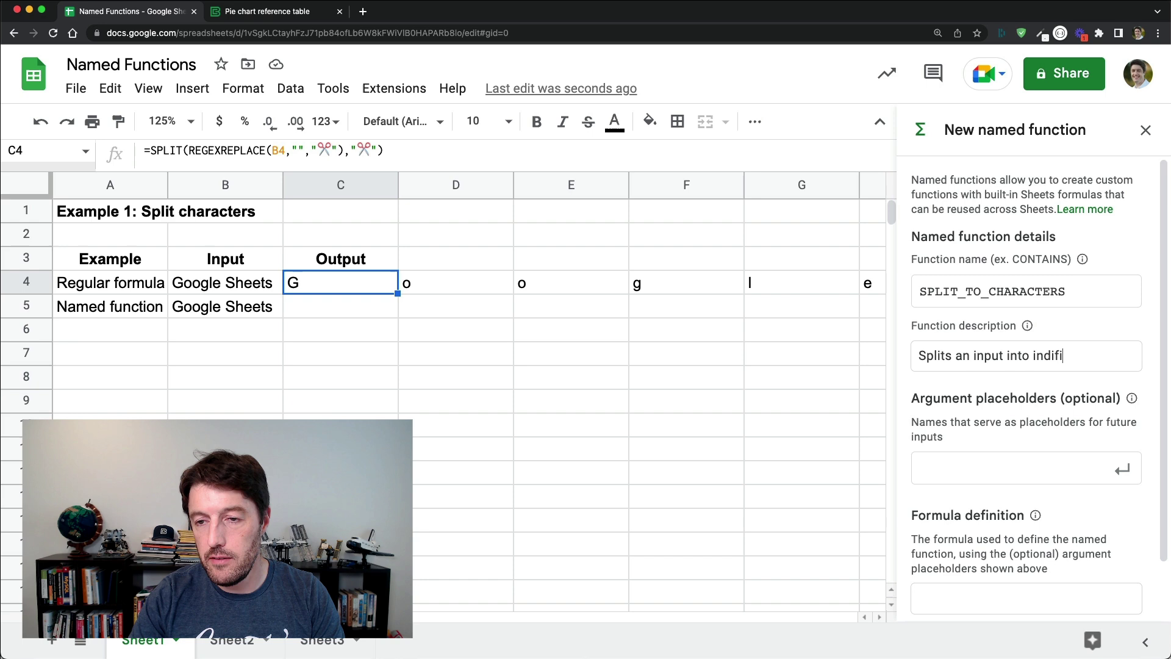
key("BackSpace")
key("BackSpace")
type("vidual cel")
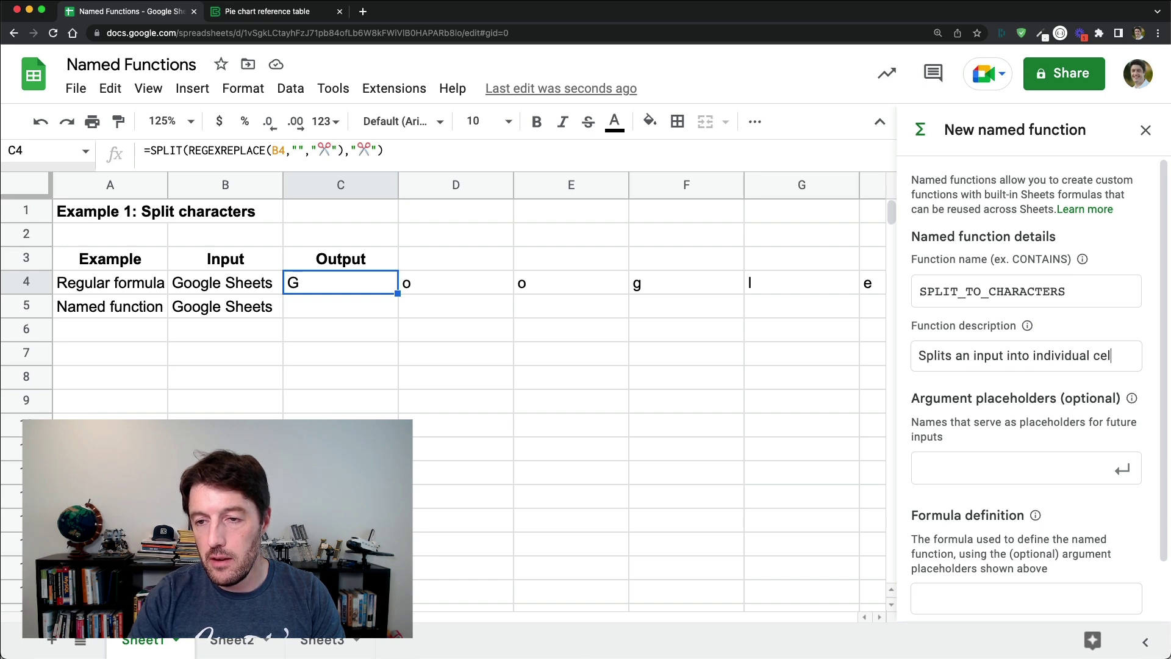
type("ls")
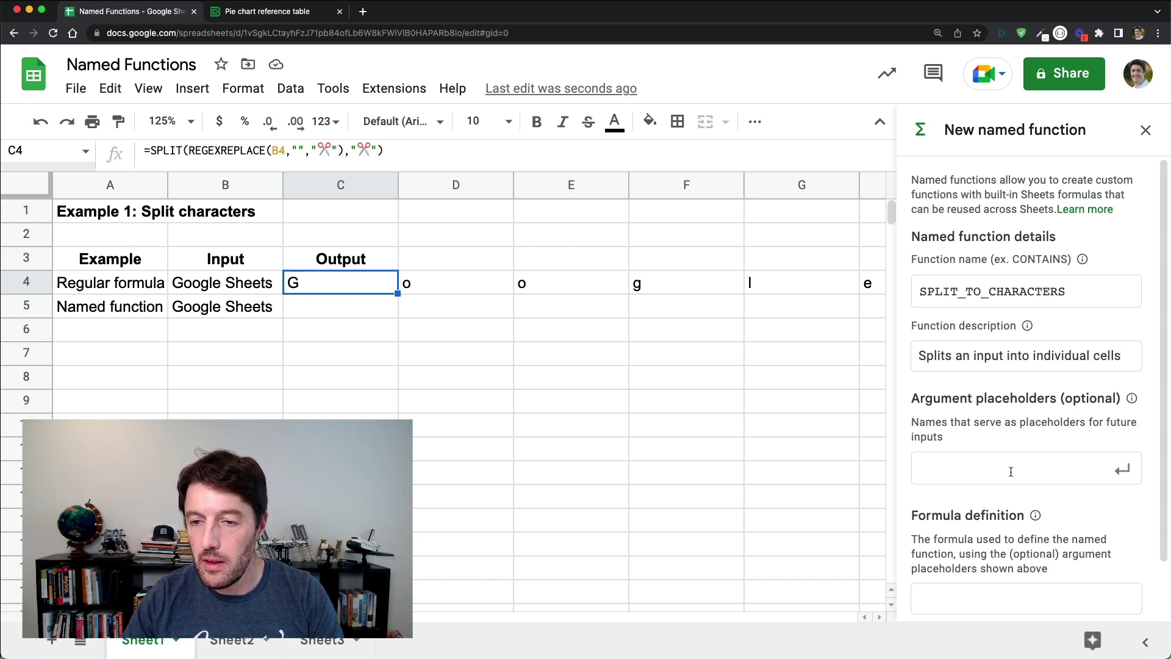
Step: Use C4's formula as the definition, replacing B4 with a 'cell' argument
scroll(1011, 471, "down", 2)
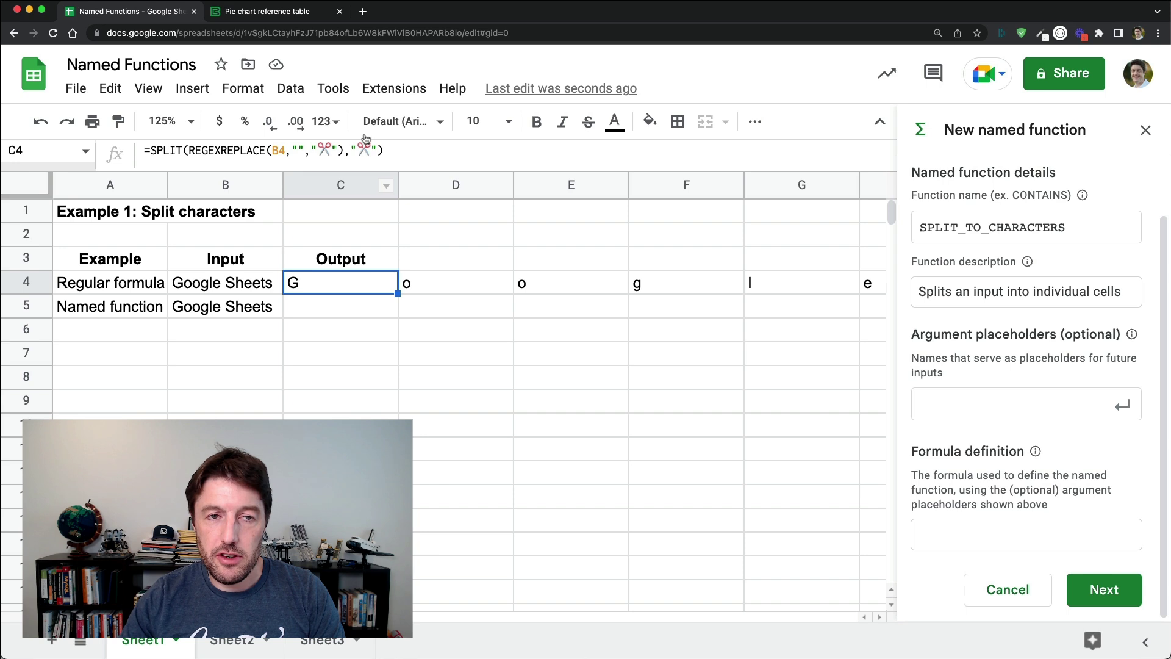
left_click_drag(379, 150, 130, 163)
key("ctrl+c")
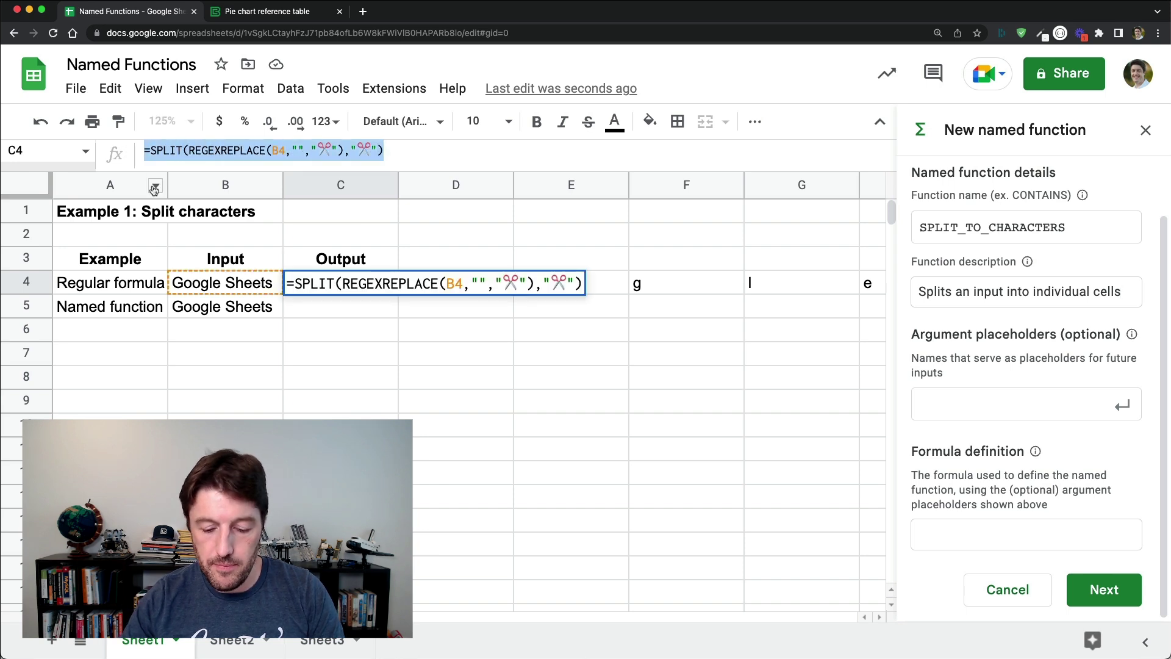
left_click(962, 539)
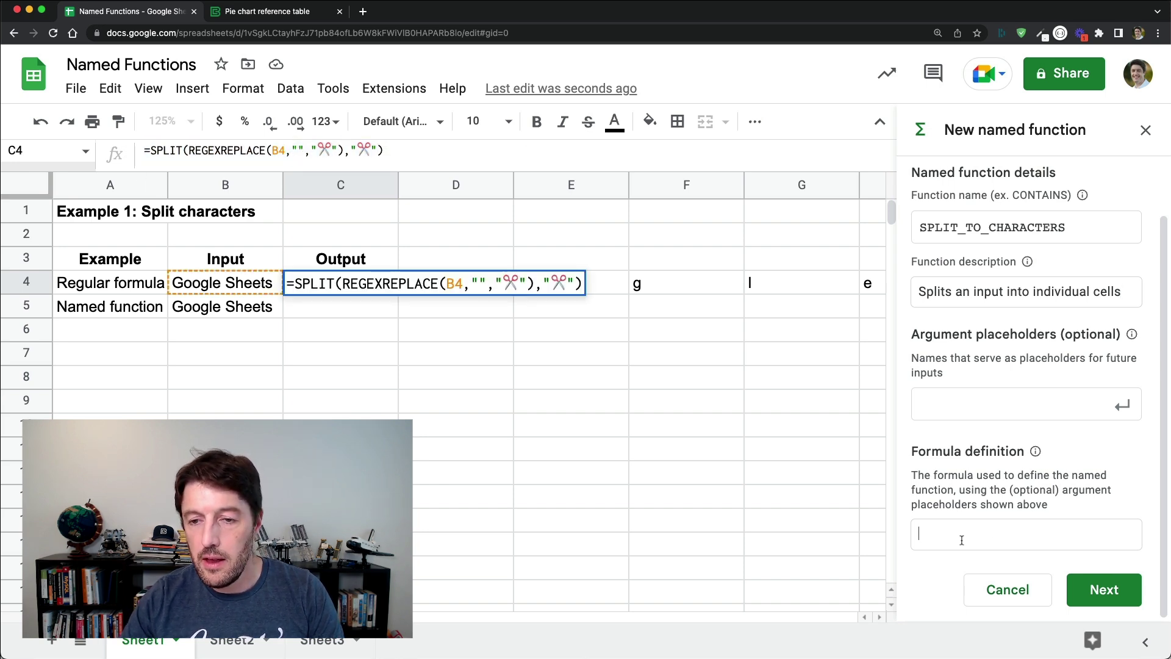
key("ctrl+v")
scroll(1028, 476, "down", 2)
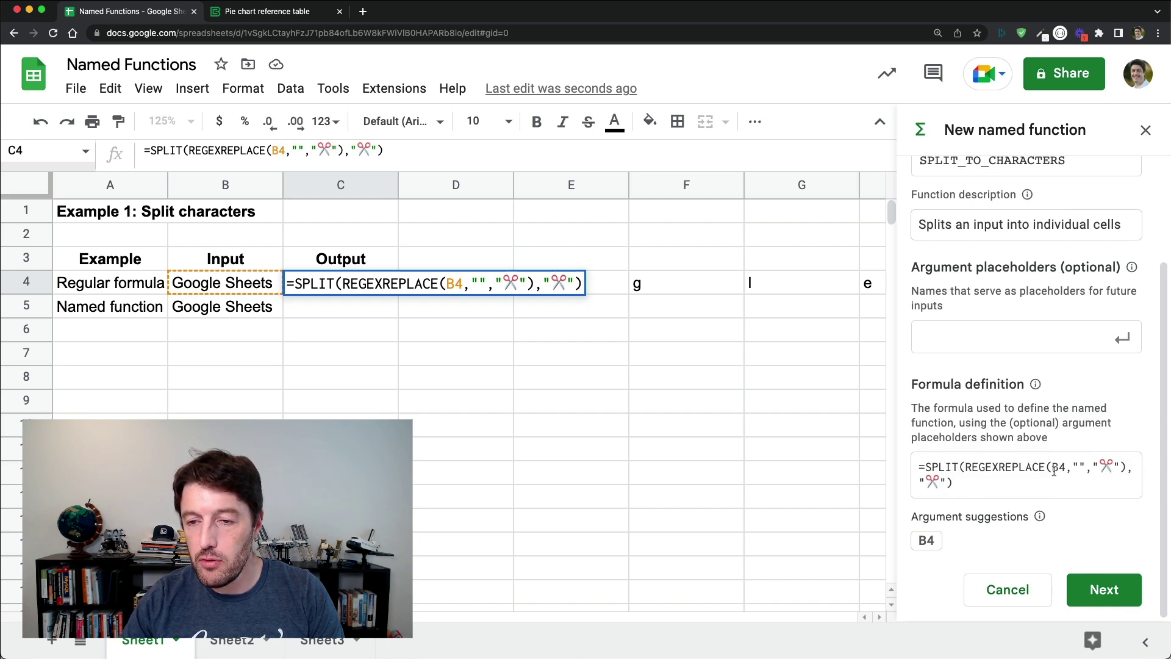
left_click(927, 540)
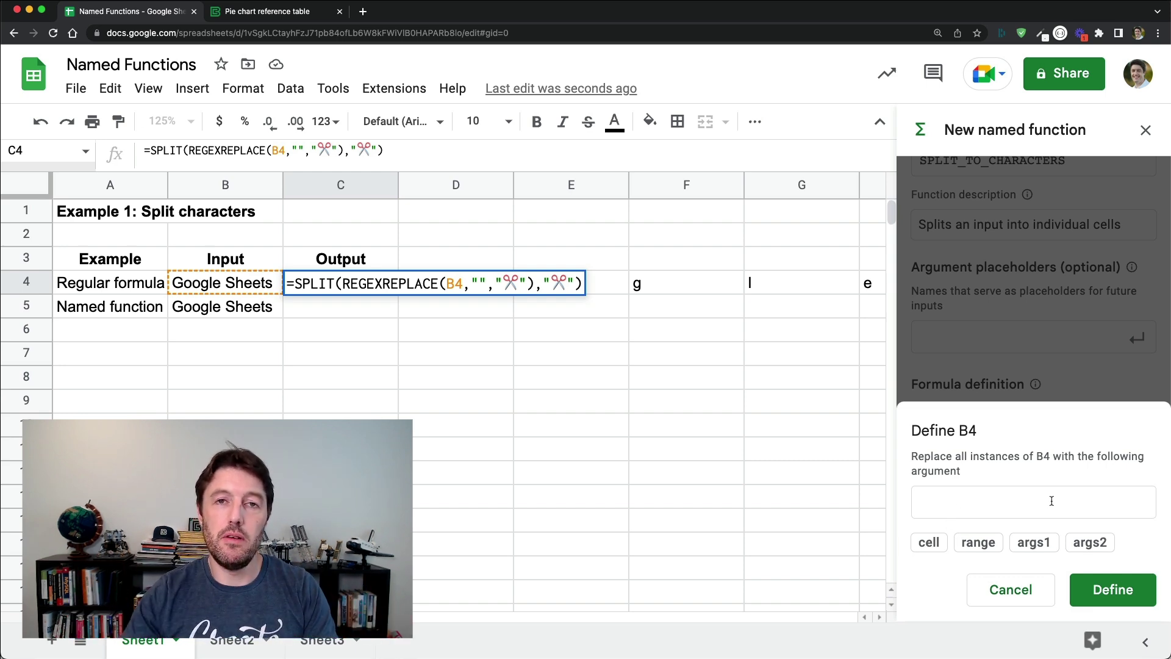
left_click(929, 543)
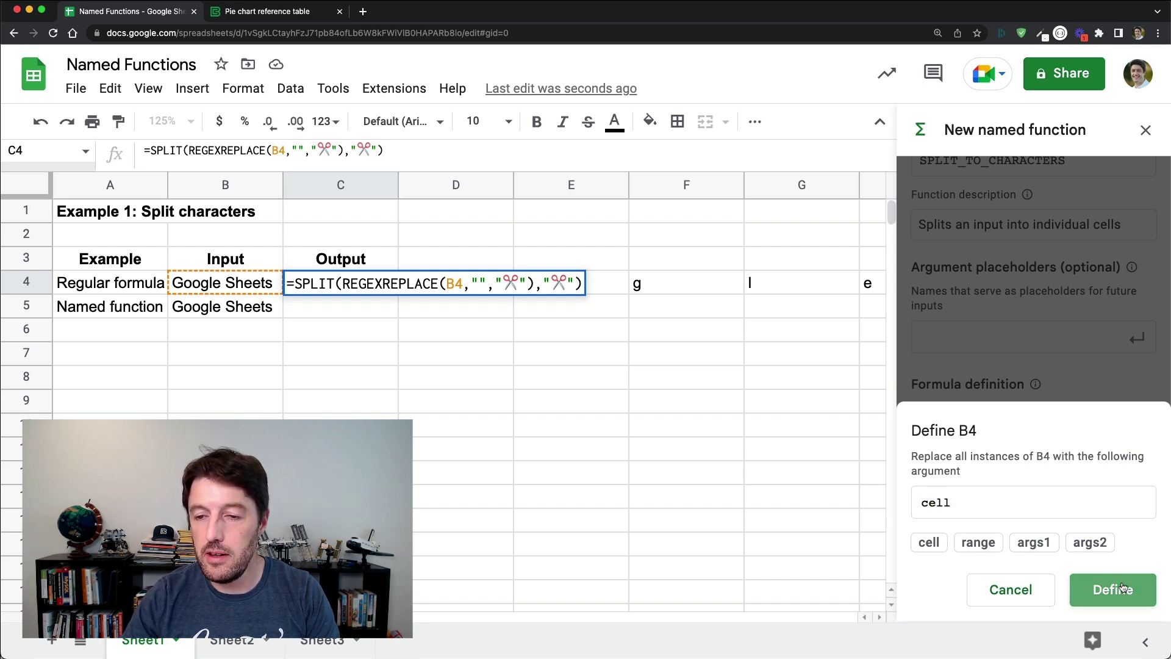
left_click(1098, 589)
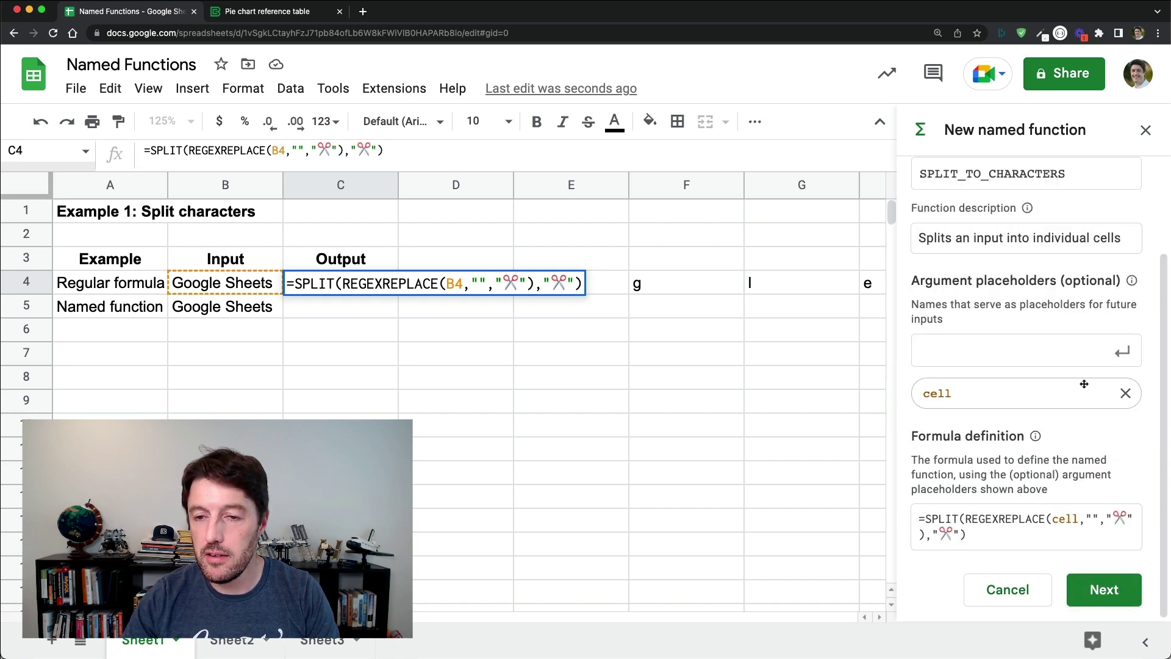
double_click(1064, 519)
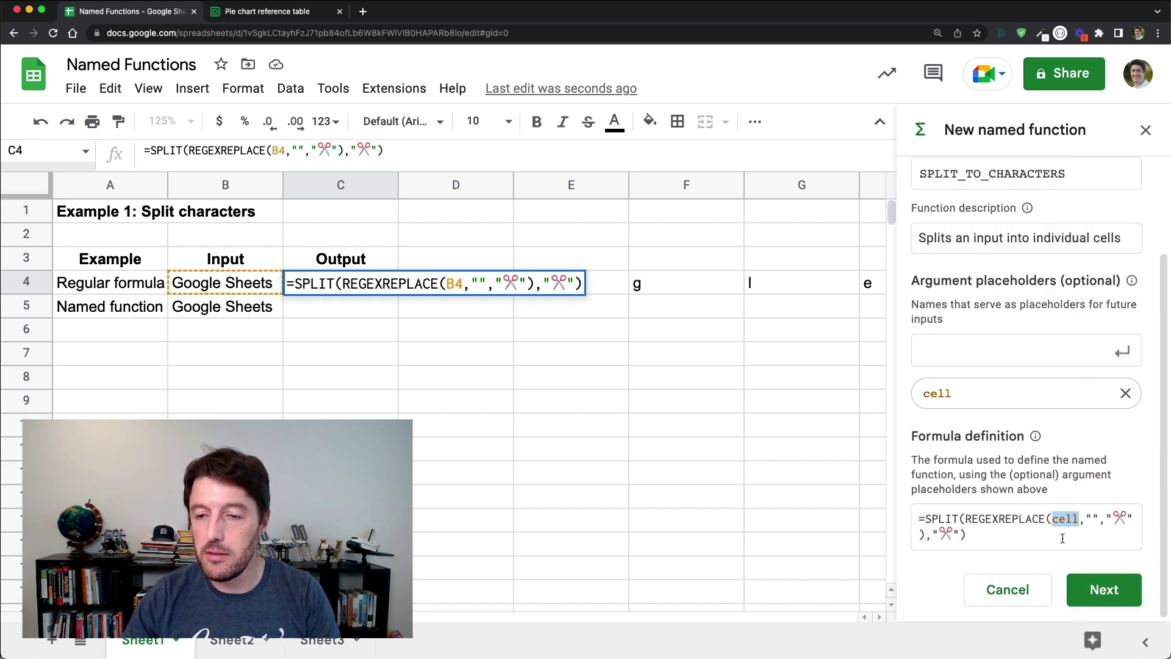
left_click(1105, 586)
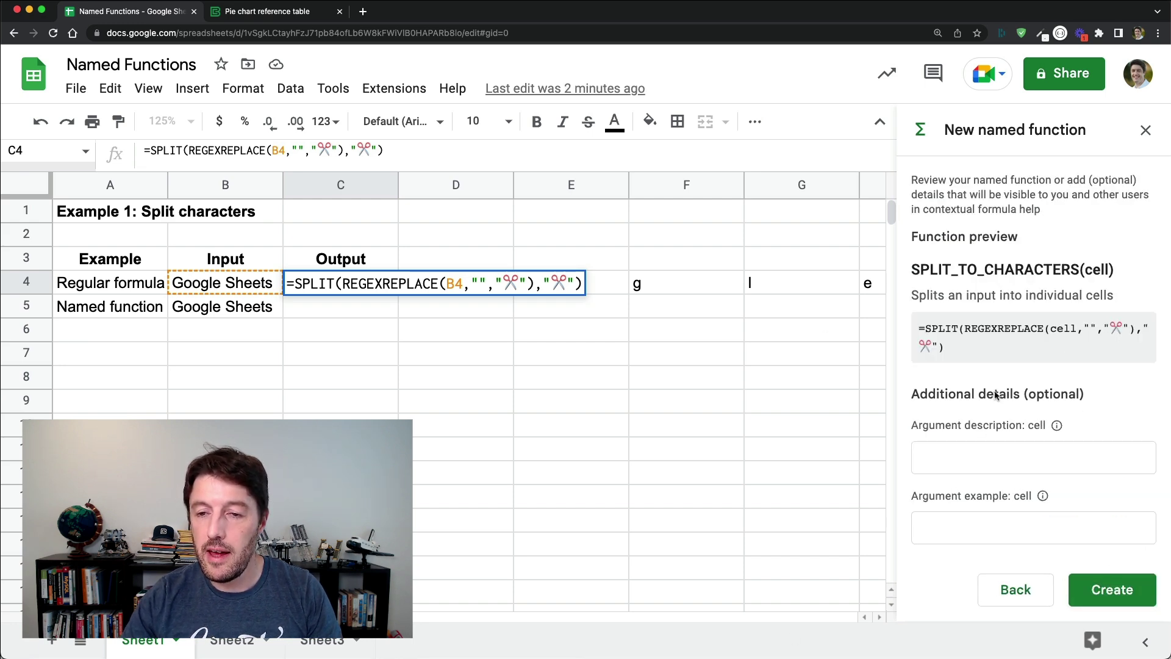
Step: Describe the cell argument as 'The input to be split', create the function, and close the panel
left_click(990, 450)
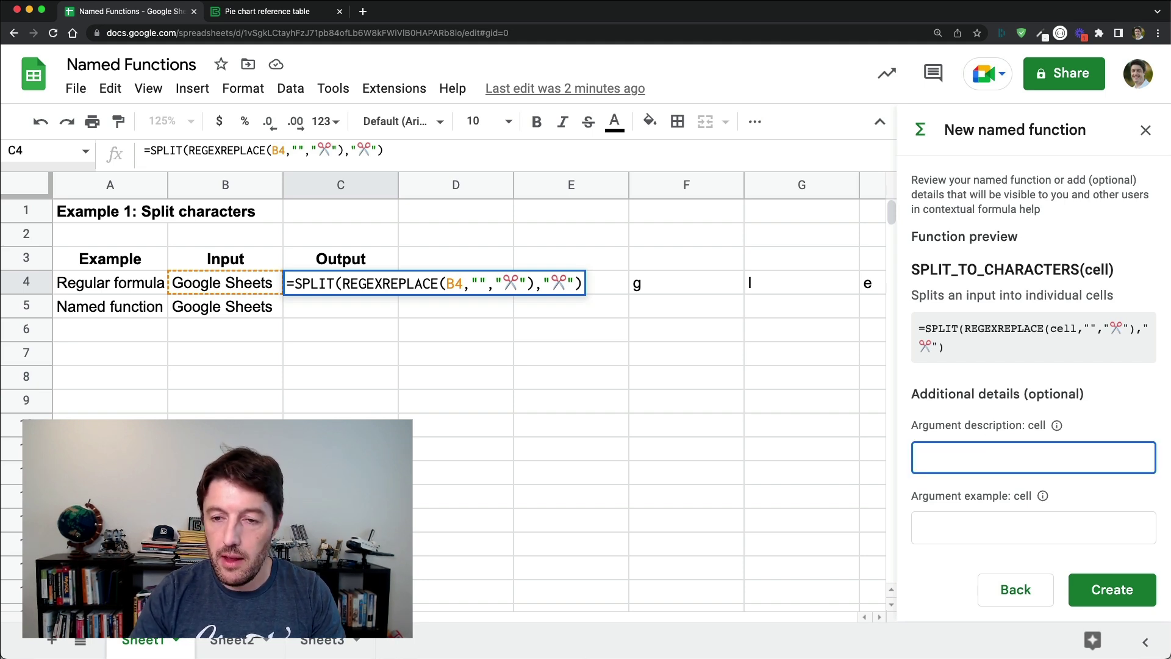
type("The input")
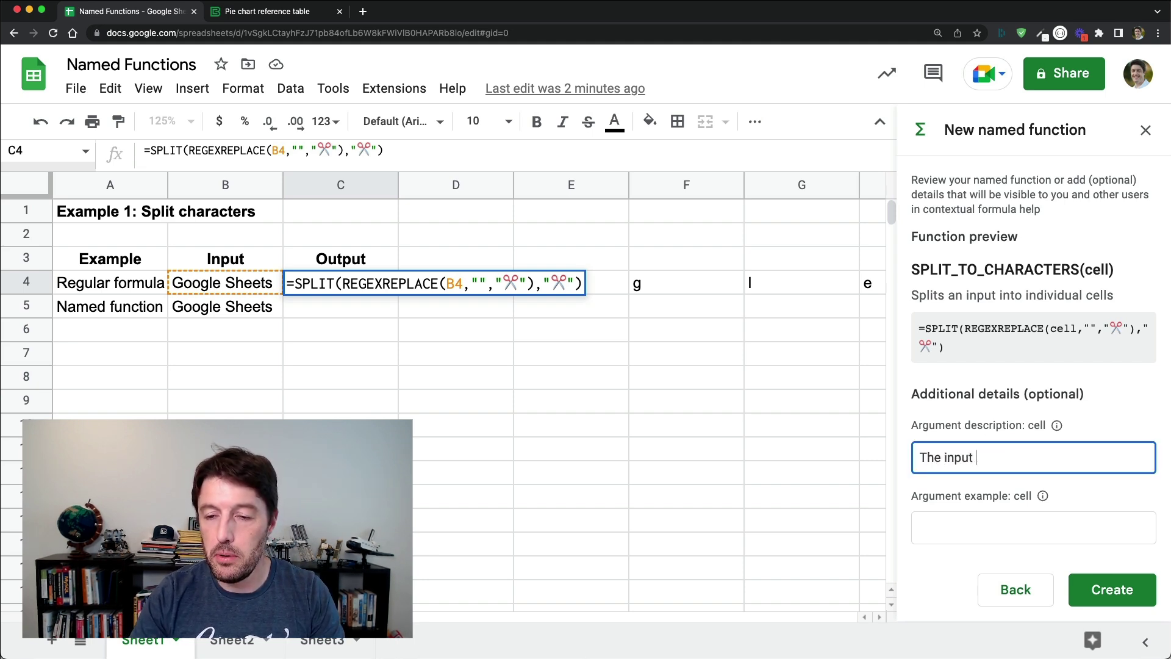
type(" to be split")
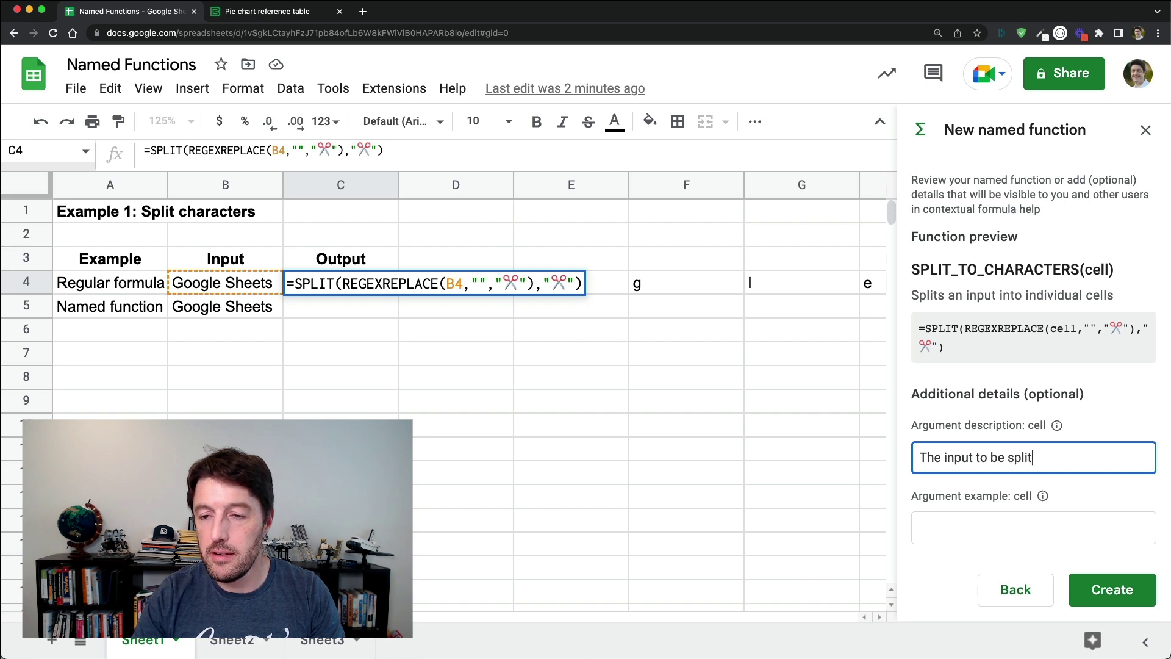
left_click(1073, 518)
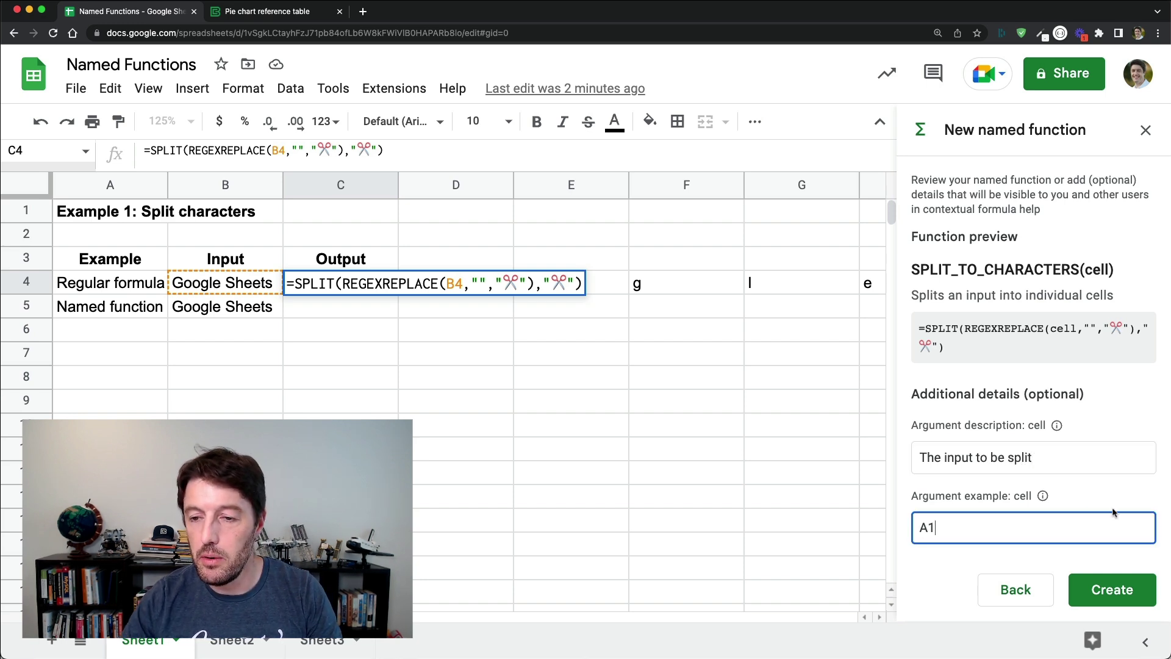
left_click(1113, 589)
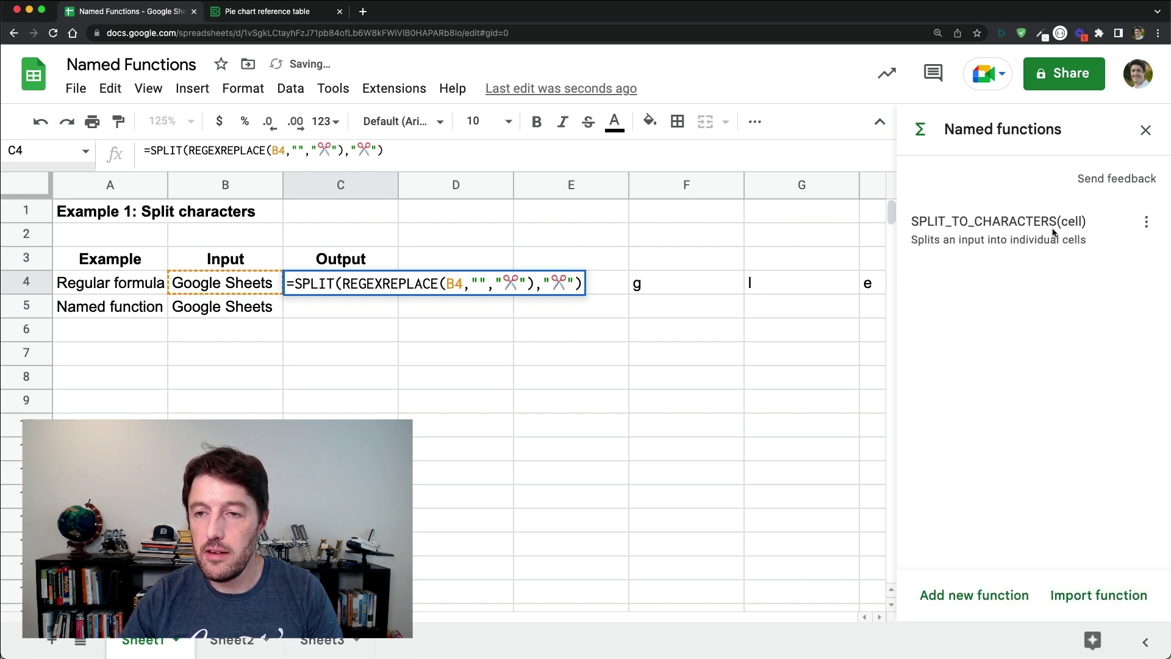
left_click(1146, 221)
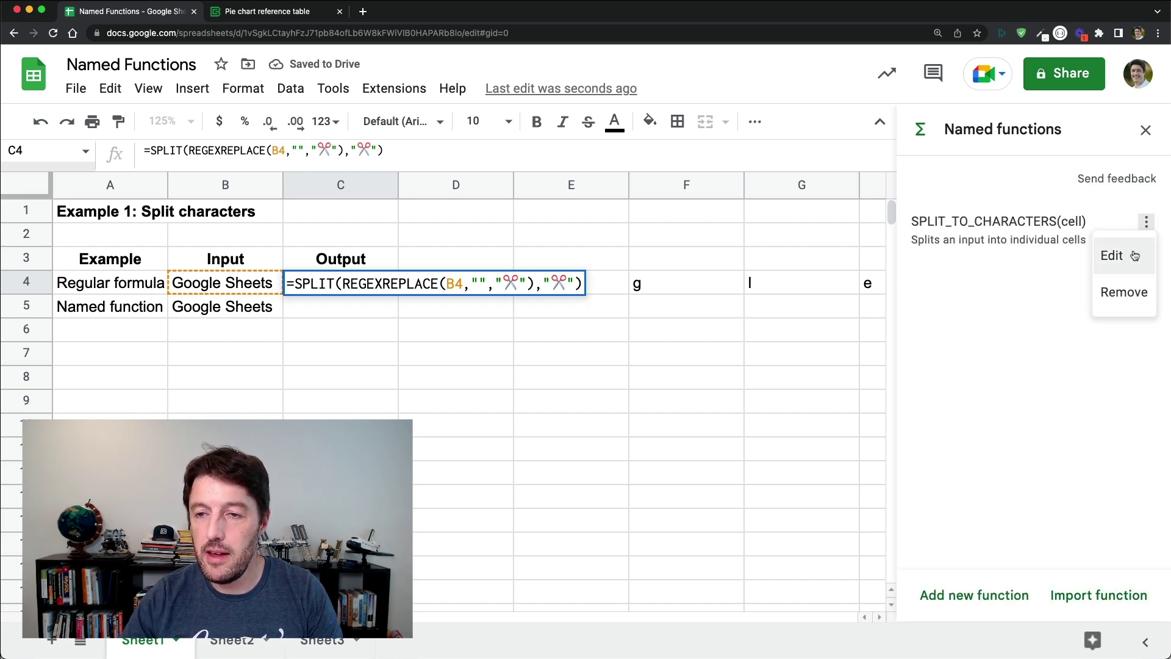
left_click(1145, 222)
left_click(1145, 130)
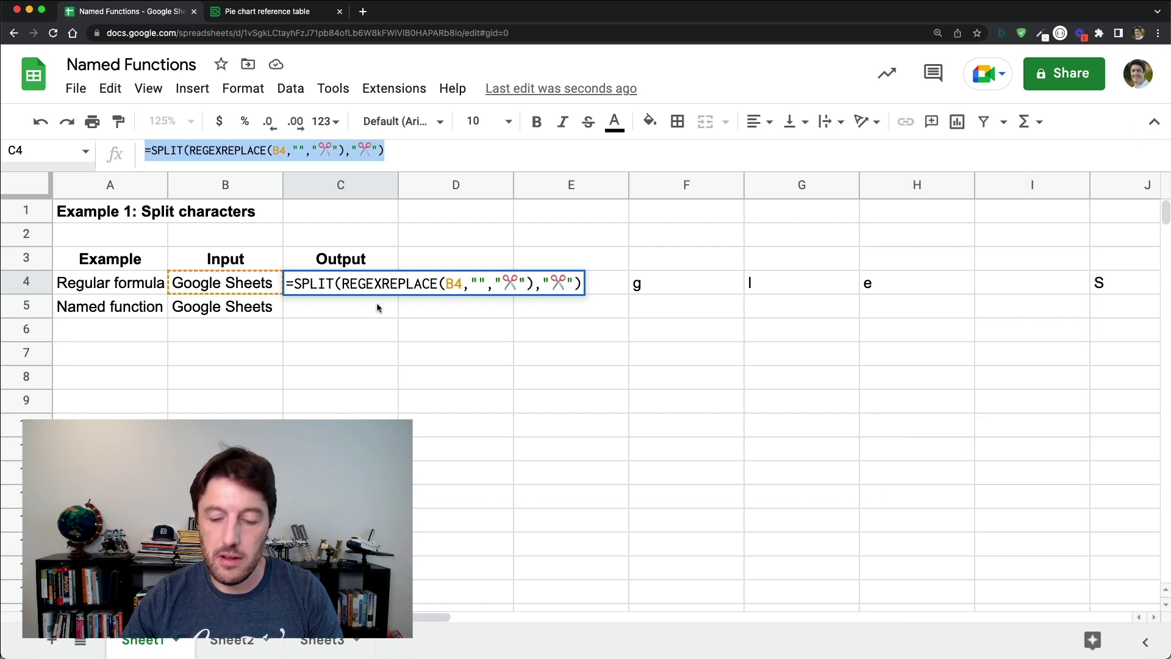
Step: Enter =SPLIT_TO_CHARACTERS(B5) in C5, fixing a misplaced B5 reference
key("Return")
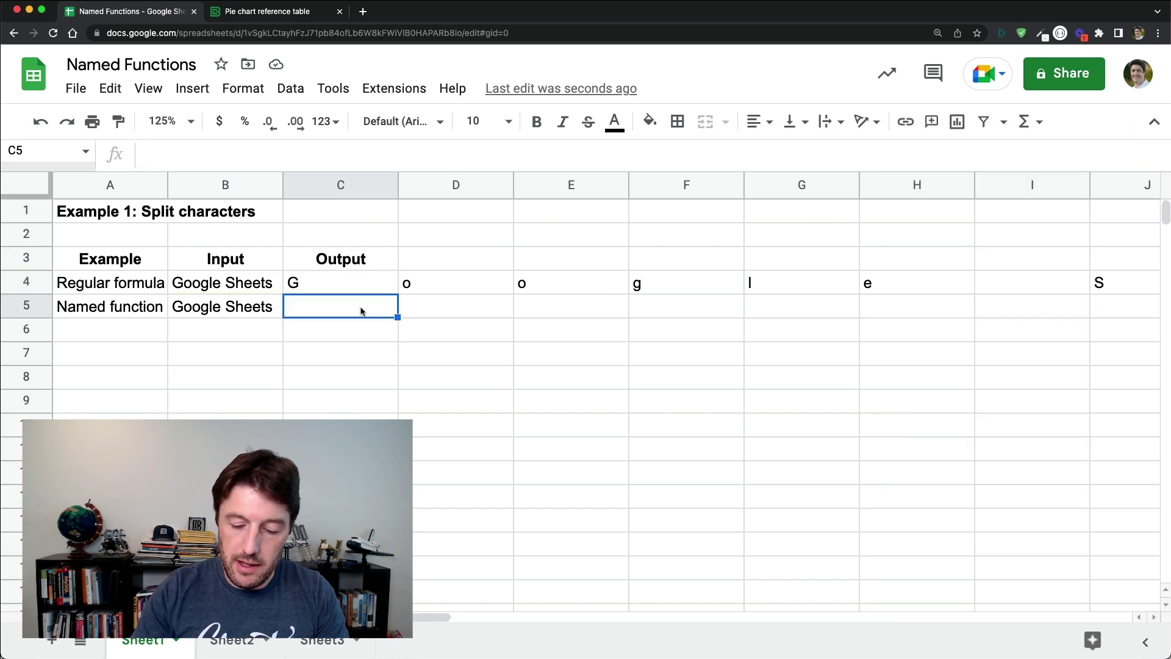
type("=split")
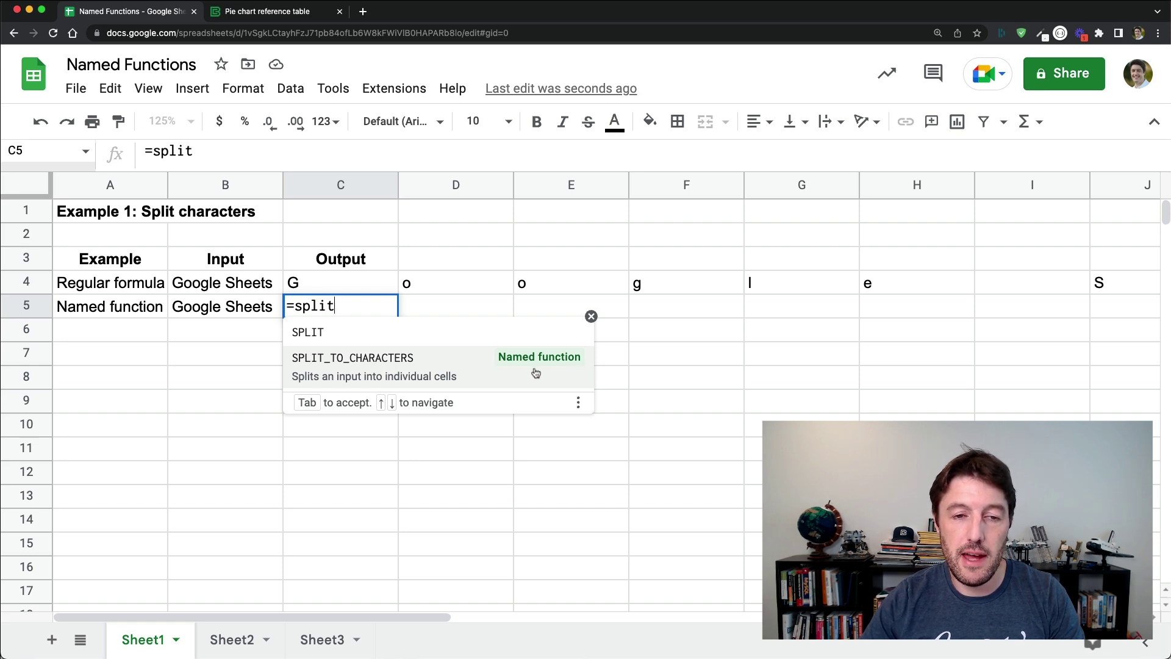
left_click(434, 376)
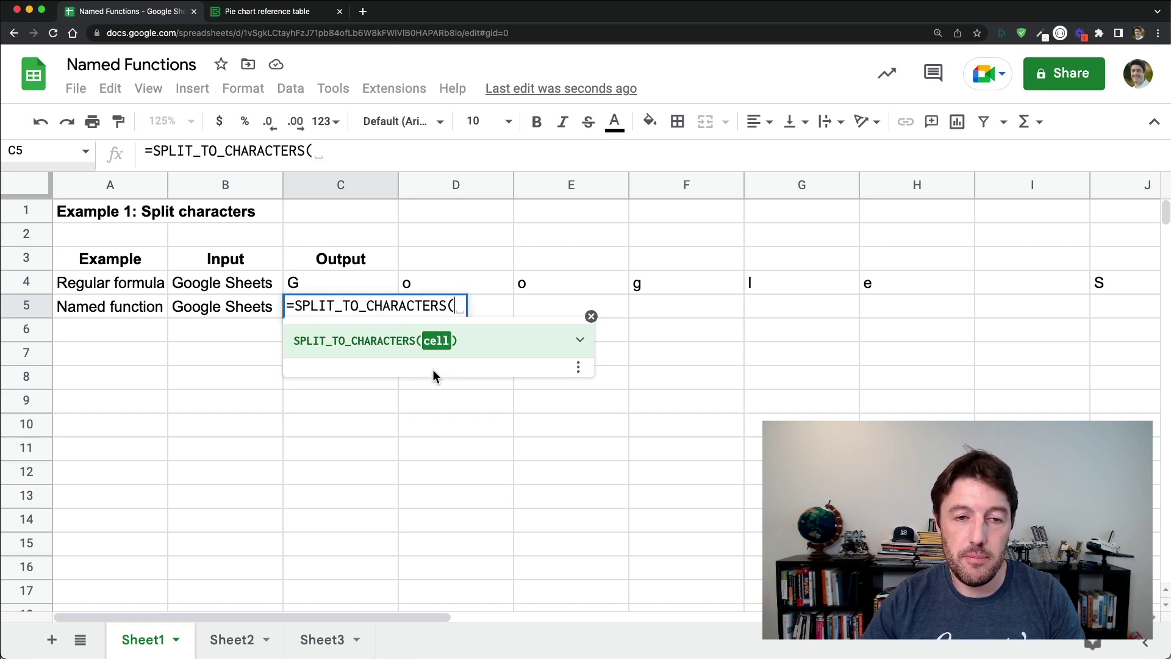
left_click(578, 343)
scroll(450, 444, "down", 1)
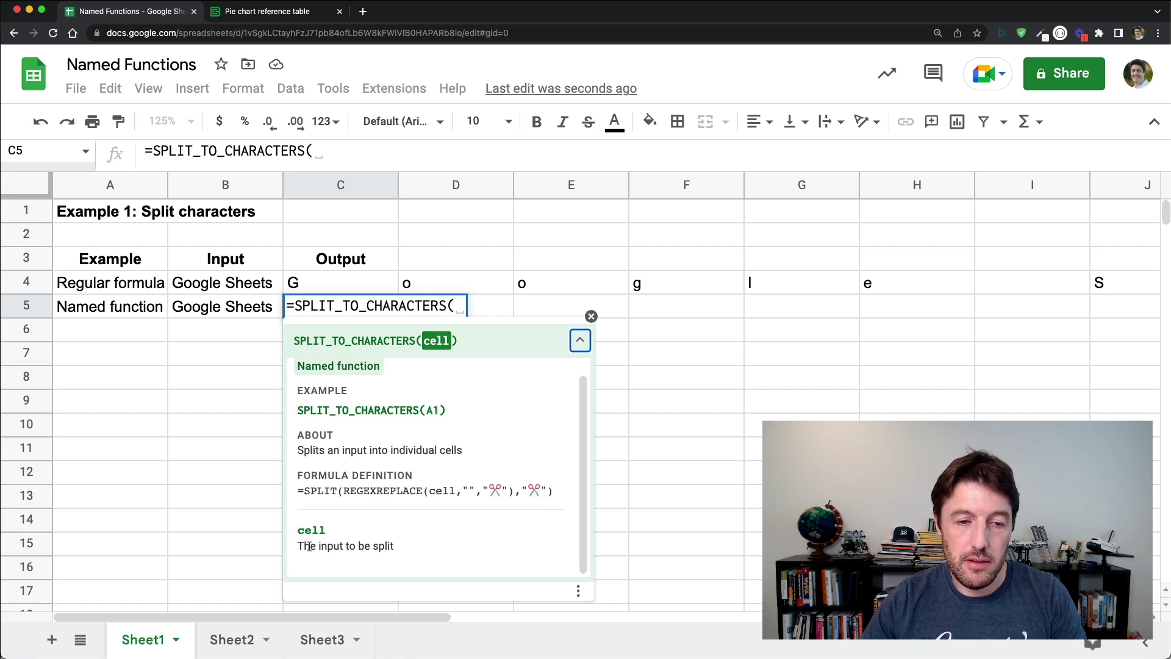
left_click_drag(299, 532, 404, 544)
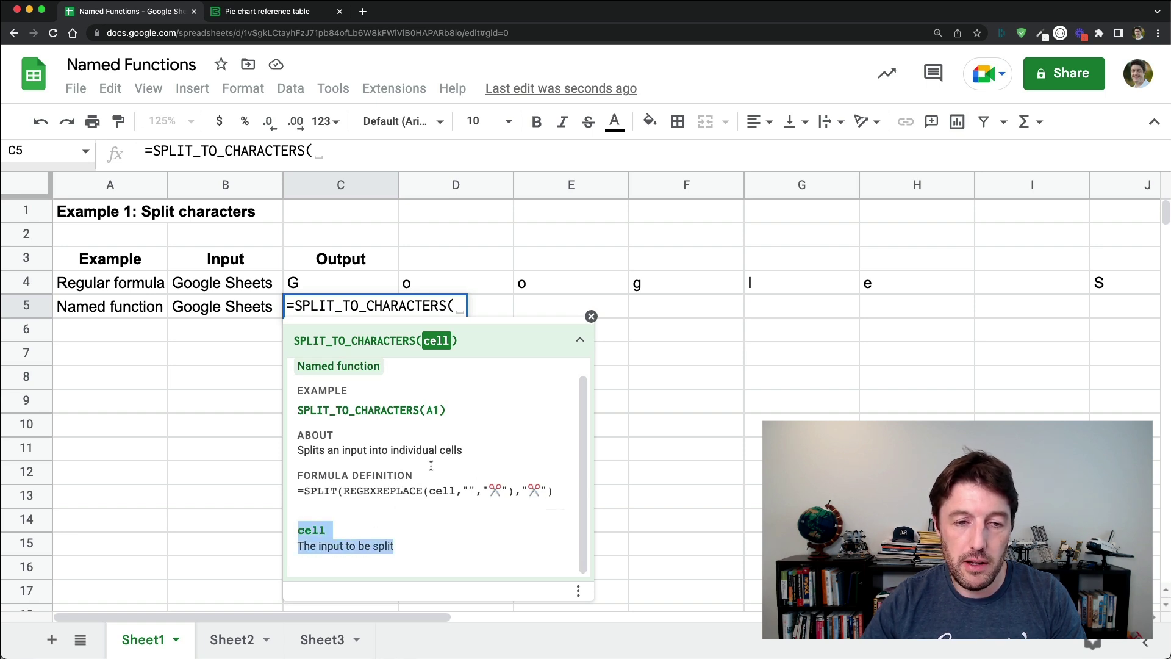
left_click_drag(464, 450, 304, 453)
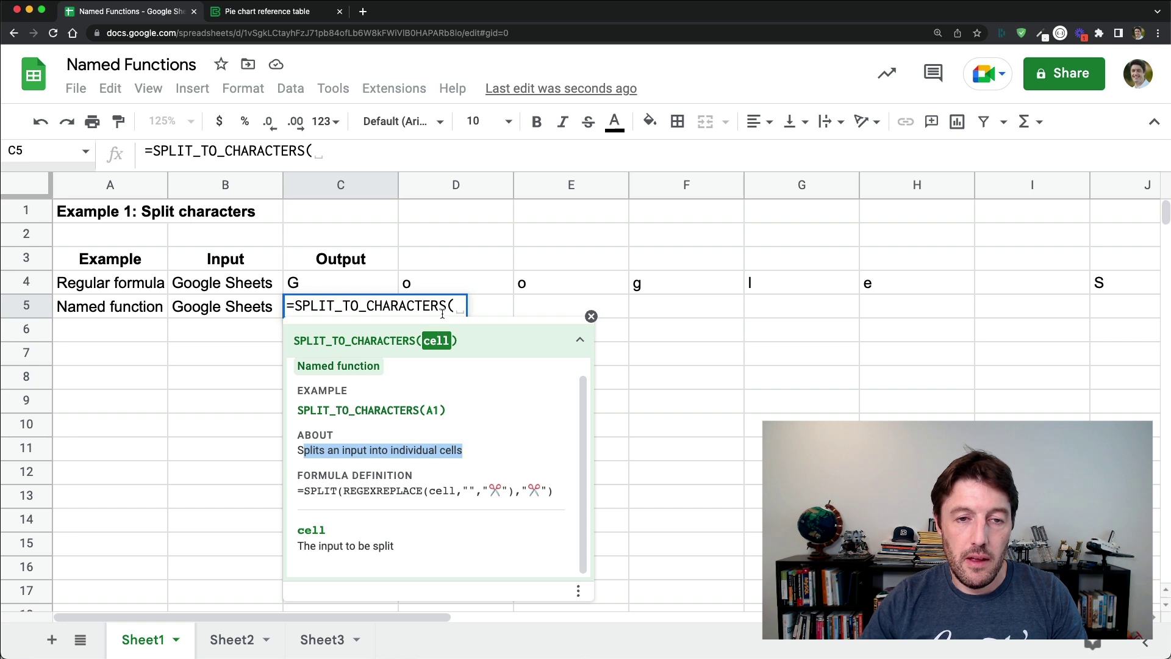
left_click(223, 318)
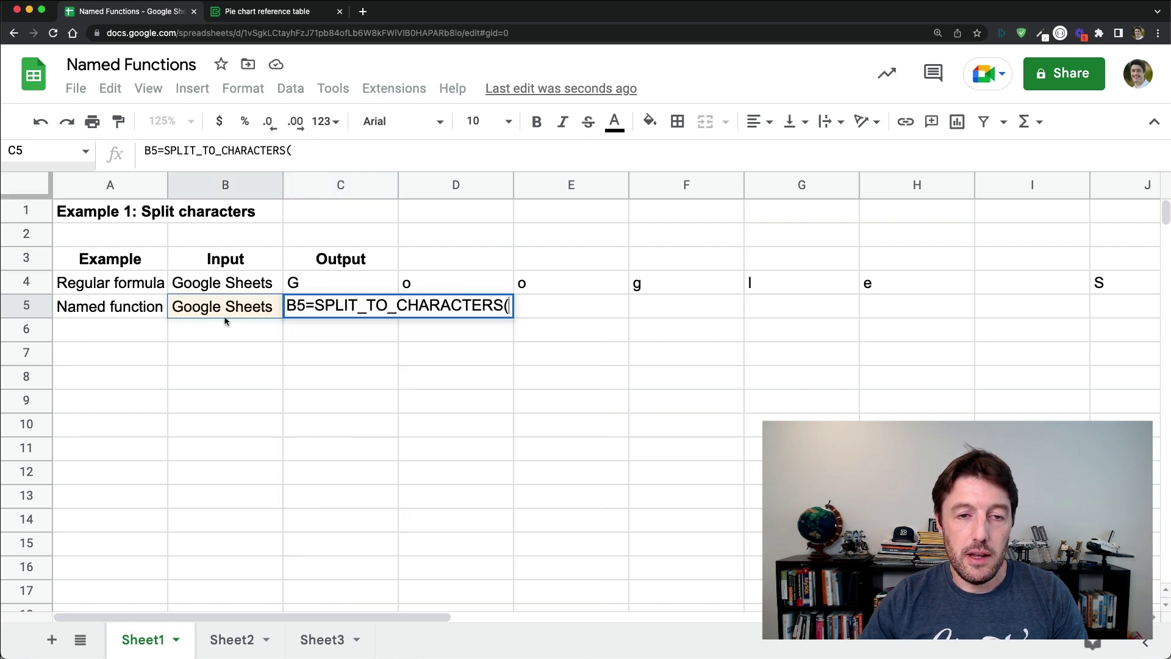
double_click(299, 305)
key("BackSpace")
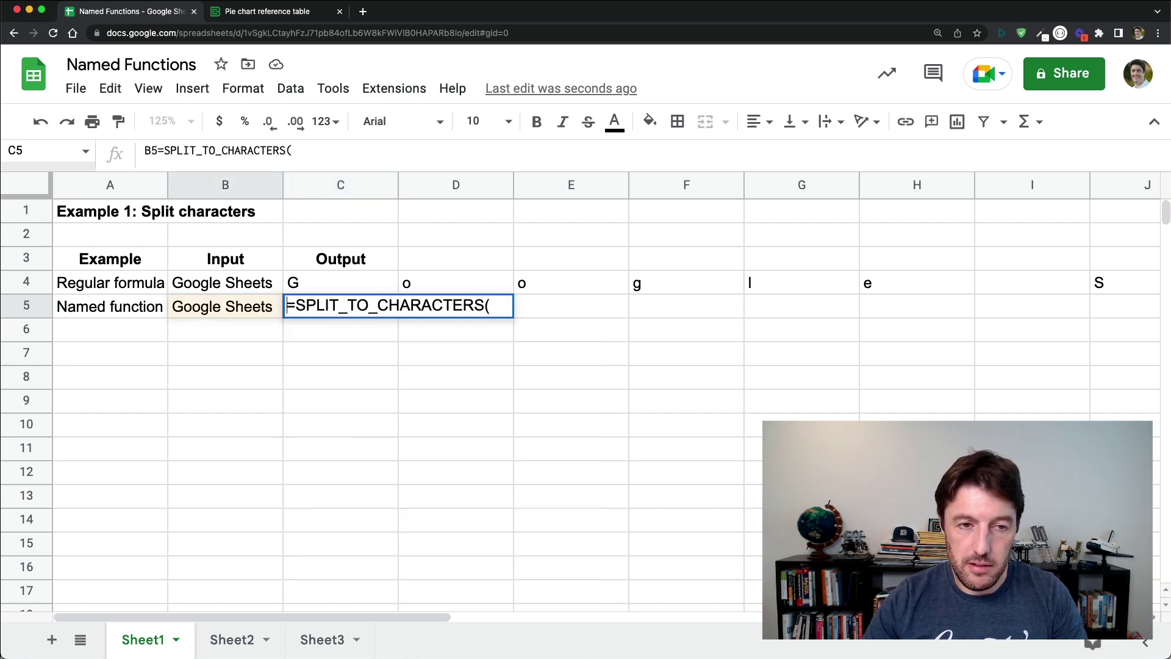
left_click(260, 311)
key("Return")
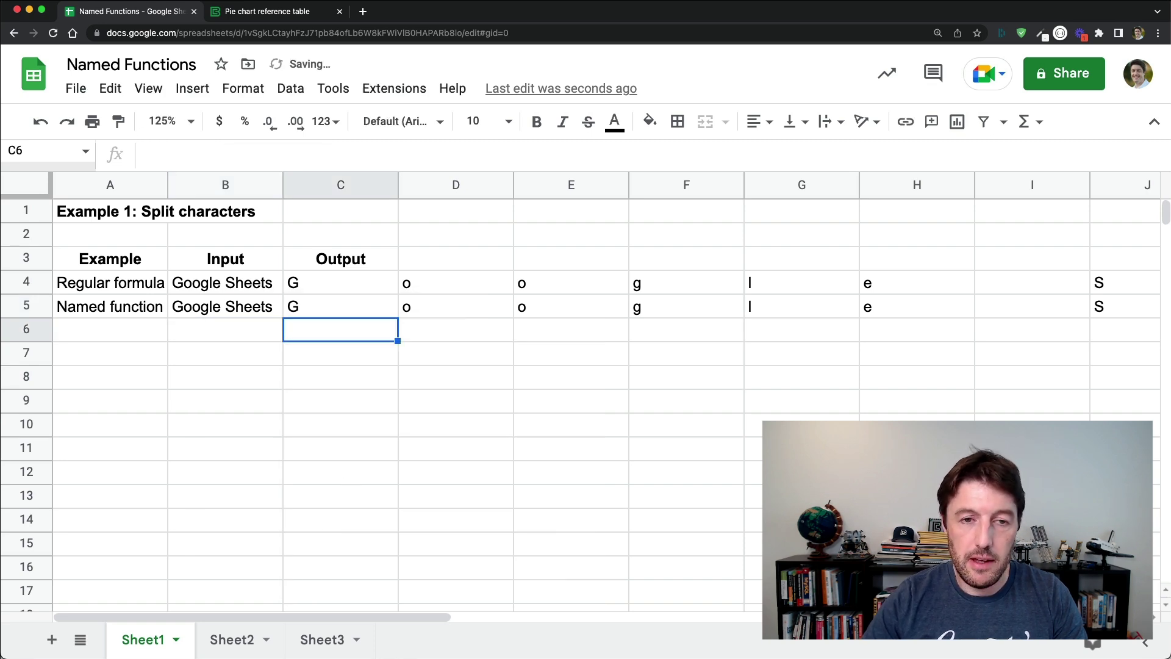
Step: Compare C5's named function formula with C4's SPLIT(REGEXREPLACE()) formula
key("Up")
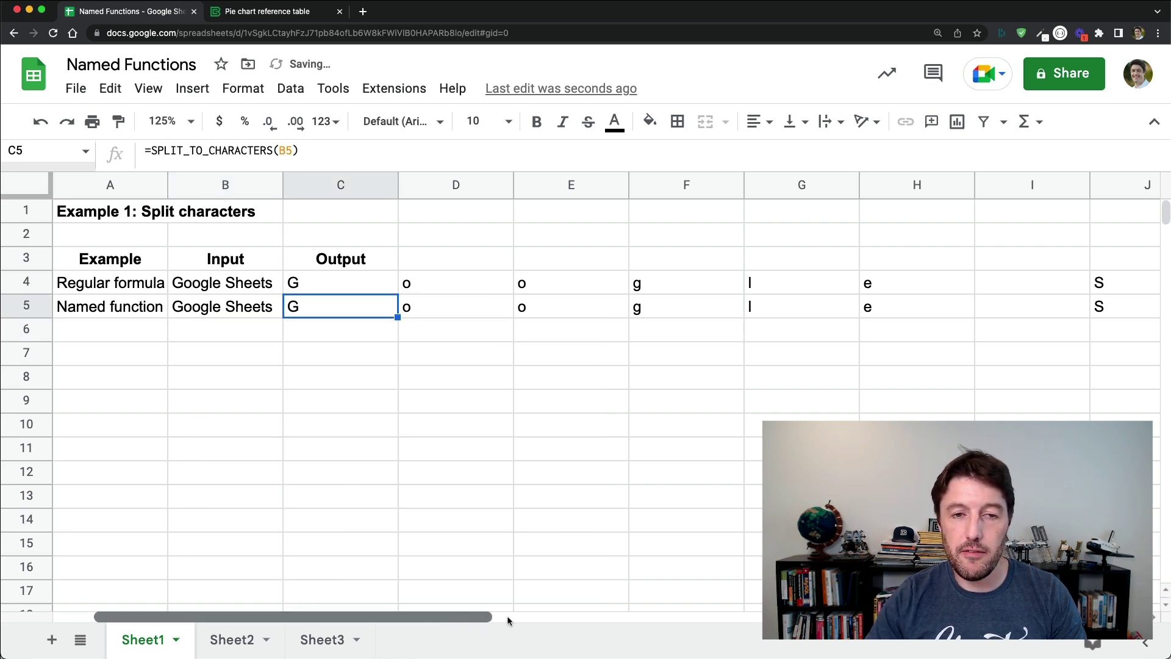
left_click_drag(445, 620, 345, 596)
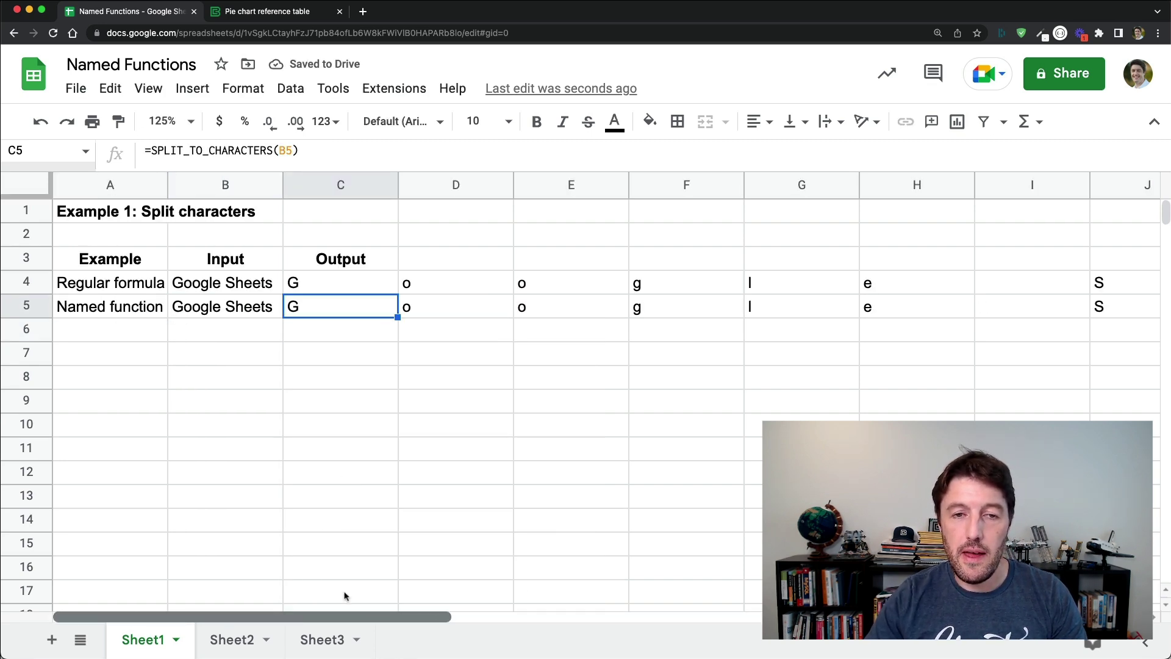
double_click(335, 305)
left_click_drag(451, 306, 303, 306)
key("Escape")
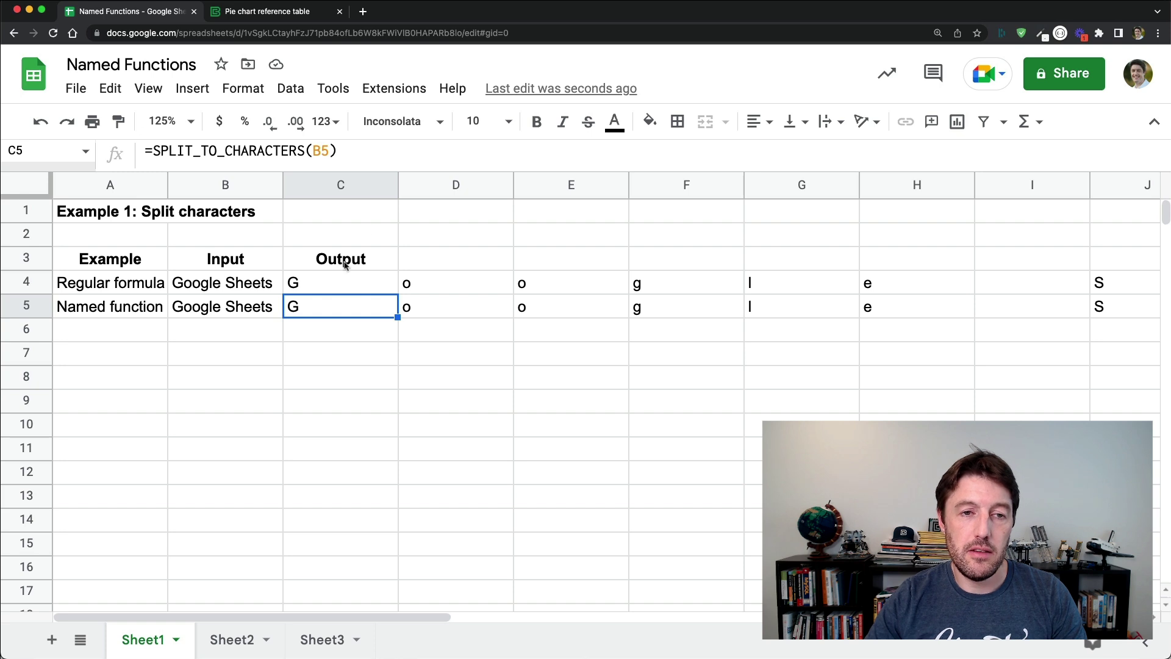
key("Up")
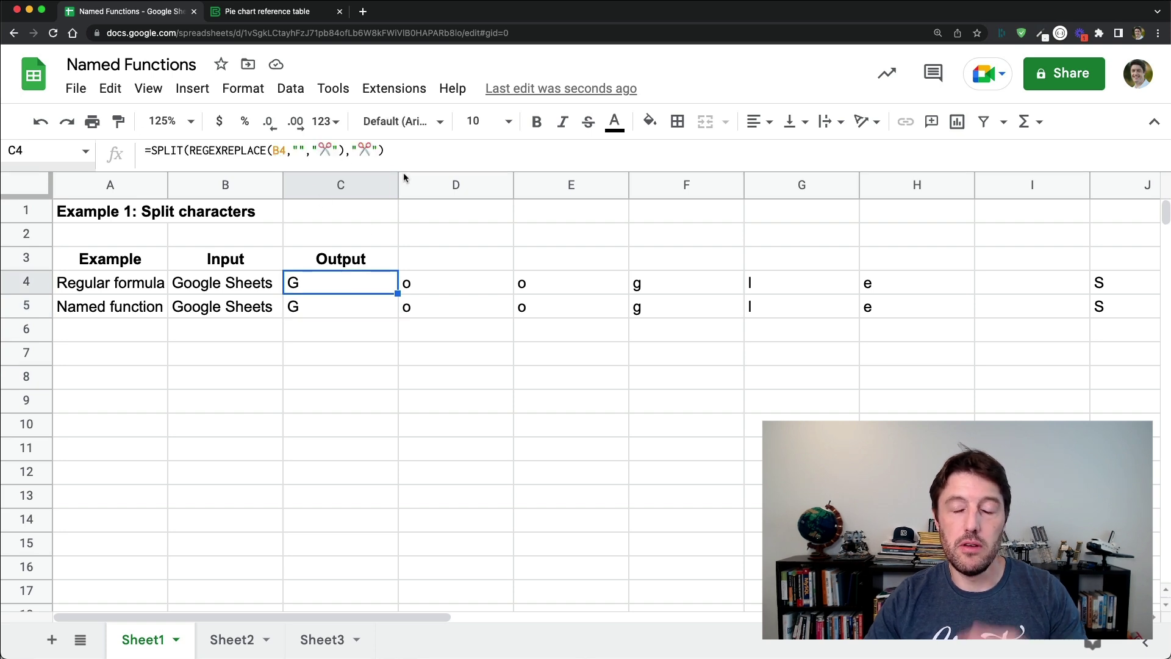
Step: Title the new blank spreadsheet 'Import and Use a Named Function'
left_click(374, 308)
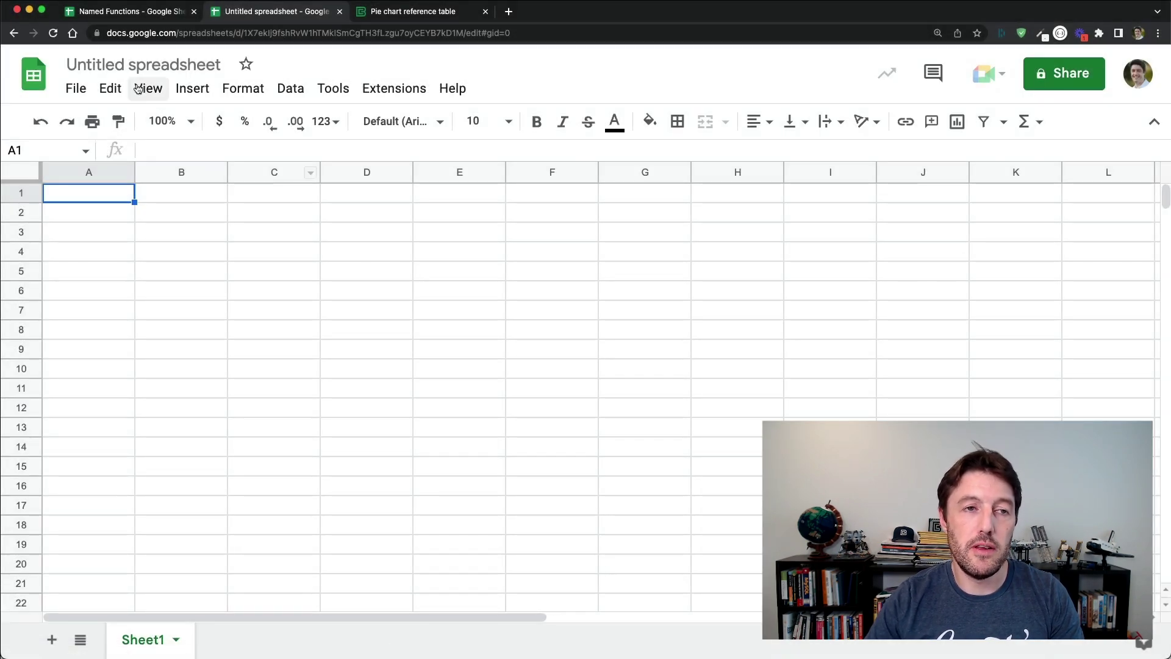
left_click(140, 65)
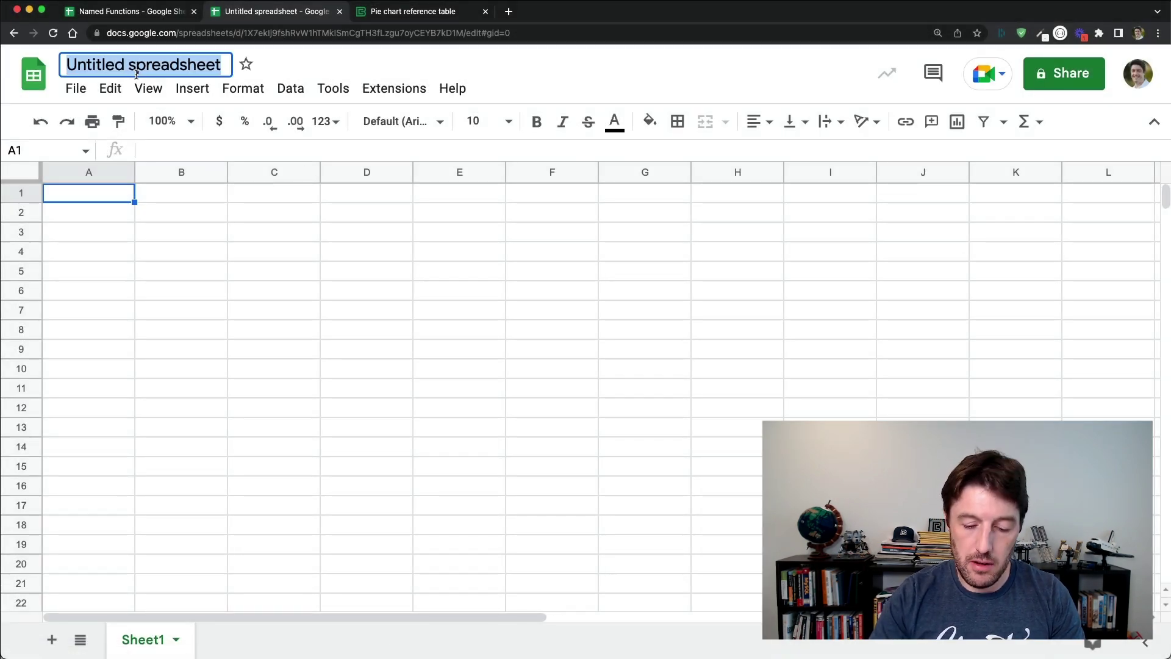
type("Use")
key("BackSpace")
key("BackSpace")
key("BackSpace")
type("Impor")
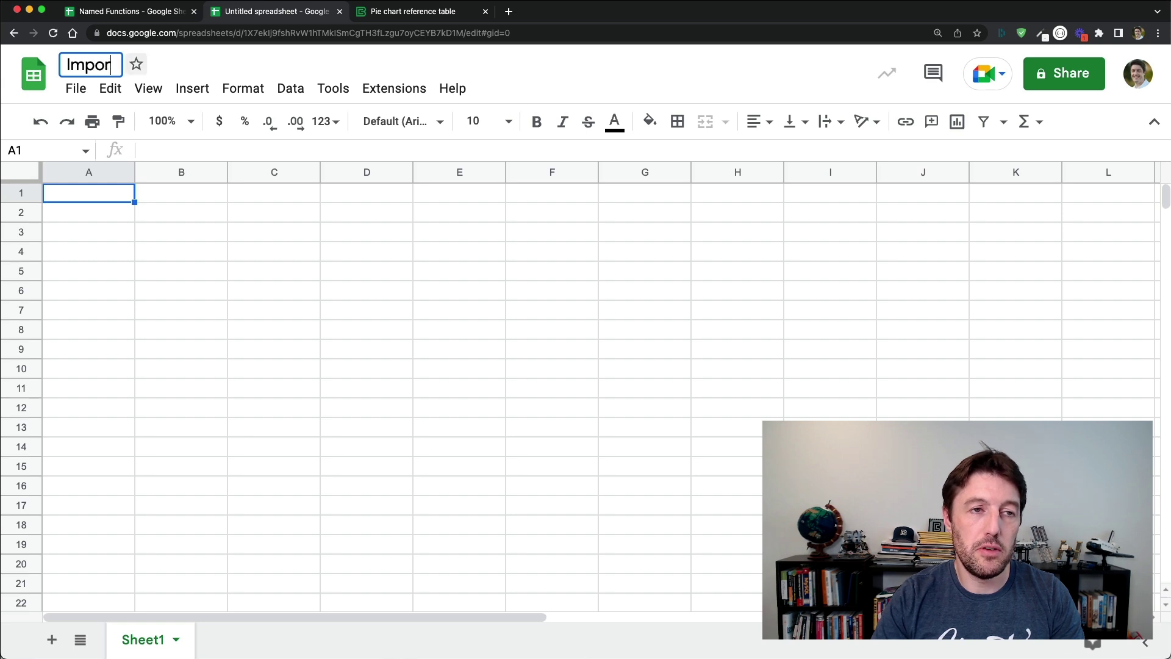
type("t and Use a ")
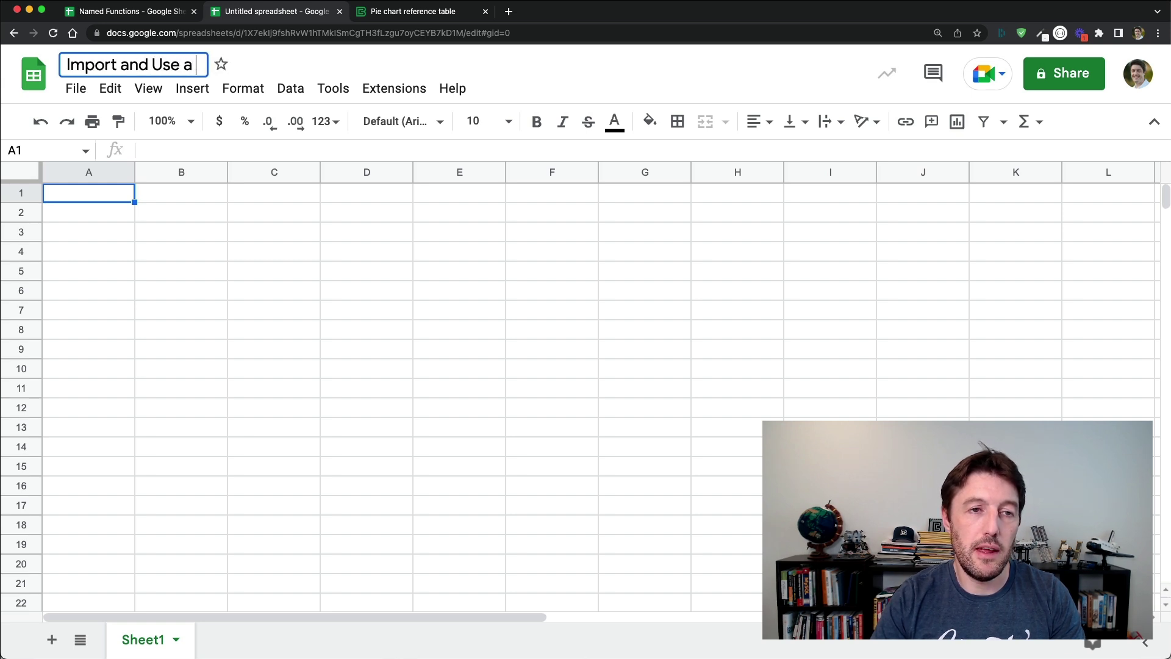
type("Named Function")
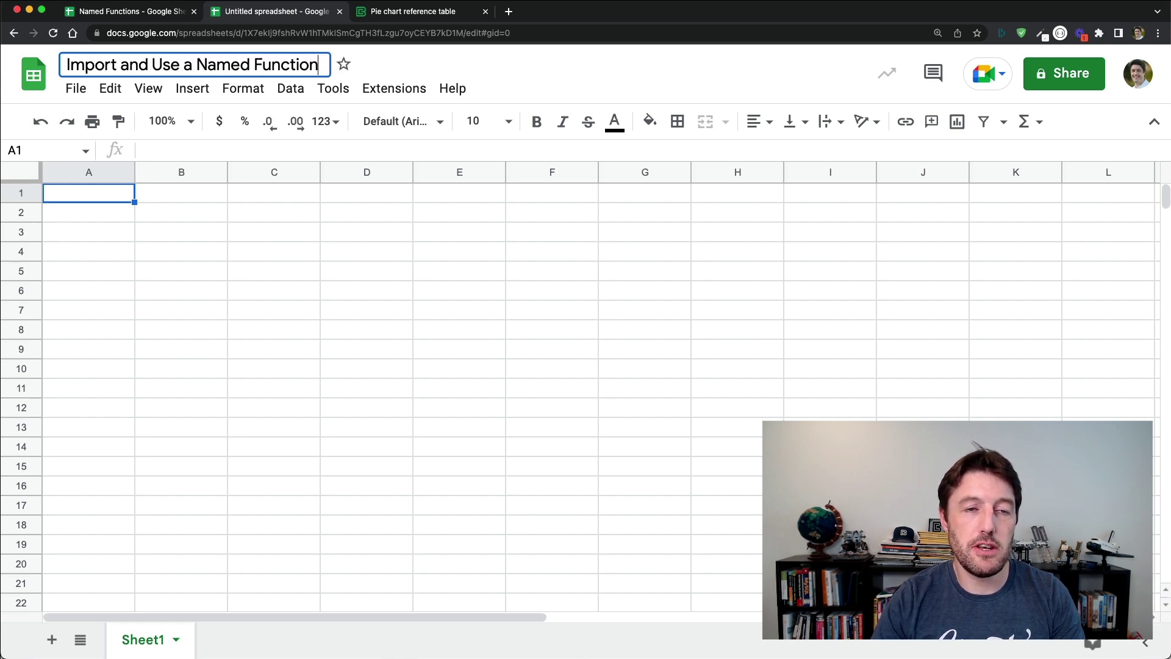
key("Return")
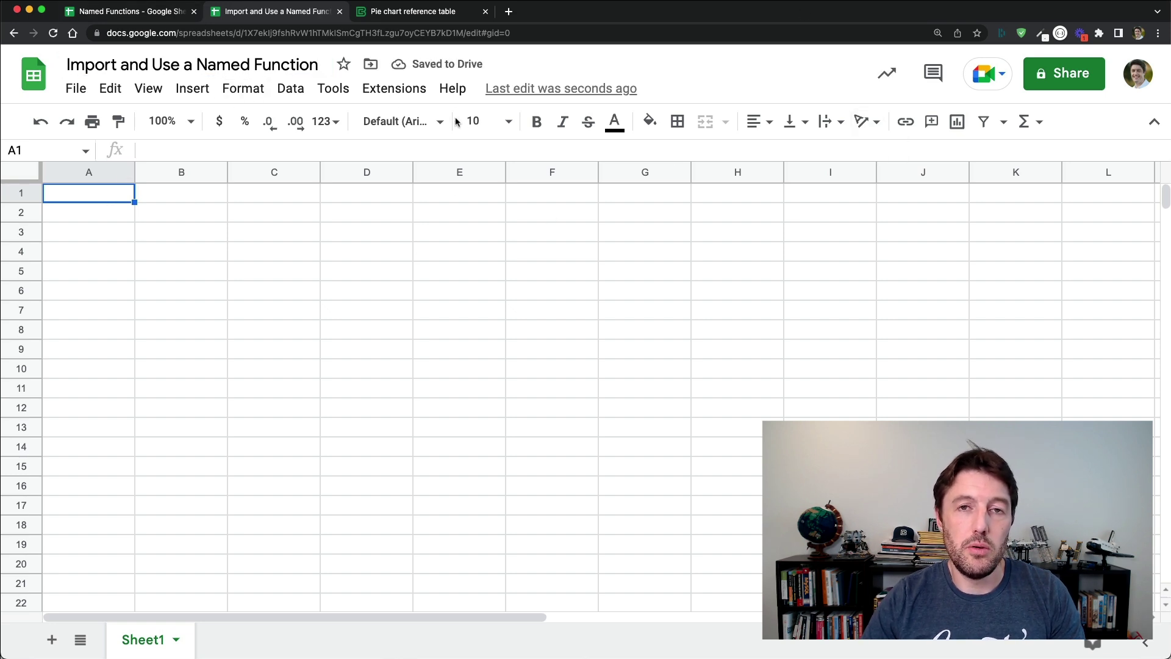
left_click(101, 12)
left_click(1064, 73)
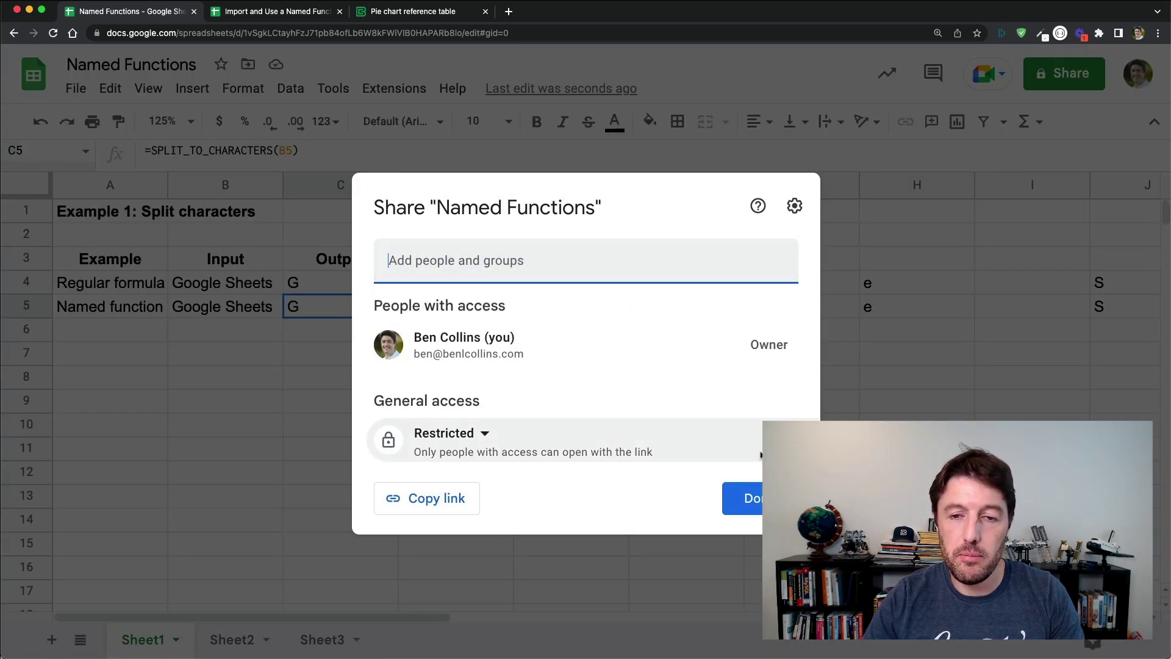
left_click(747, 498)
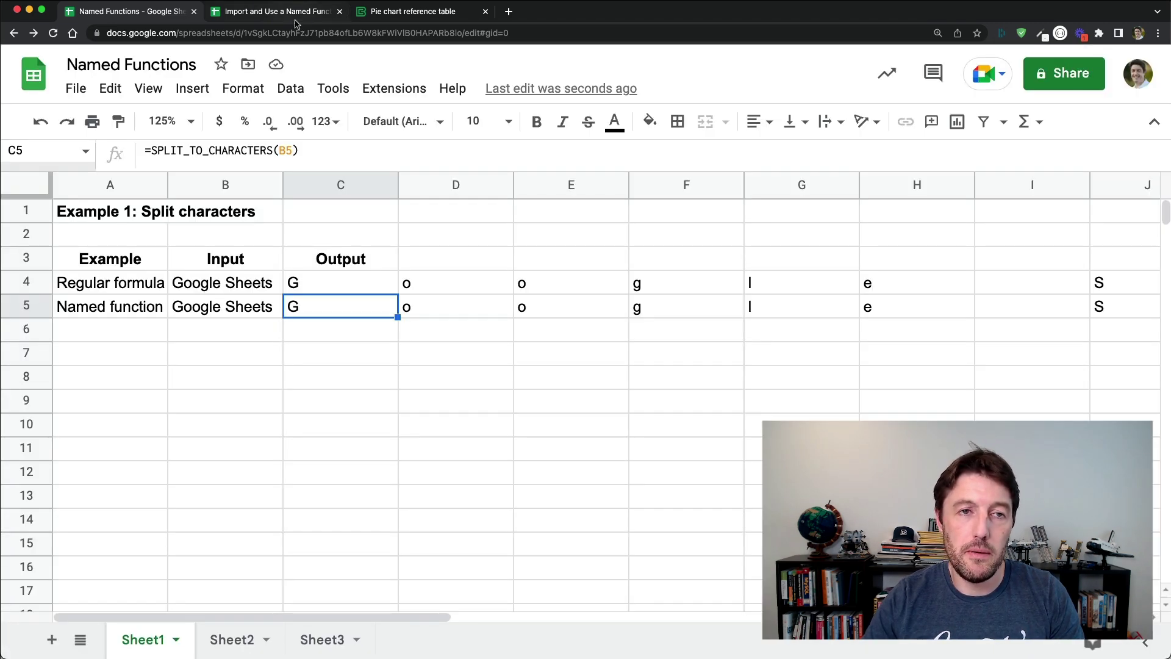
left_click(293, 12)
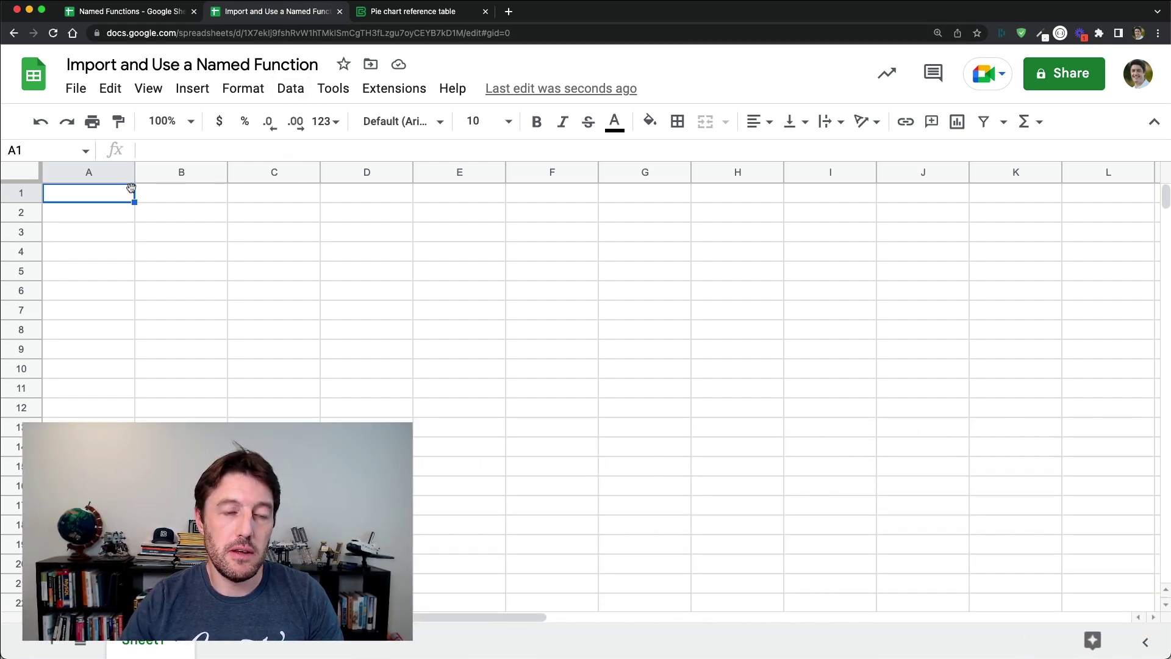
Step: Import SPLIT_TO_CHARACTERS via Data > Named functions from the recent Named Functions spreadsheet
left_click(300, 92)
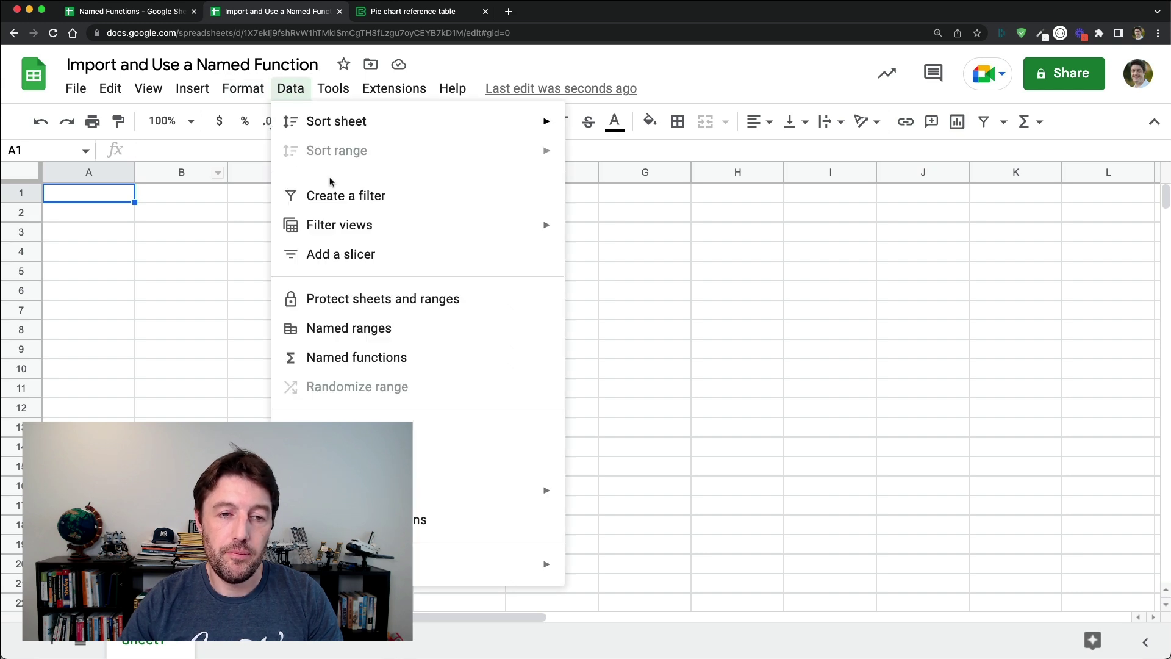
left_click(442, 357)
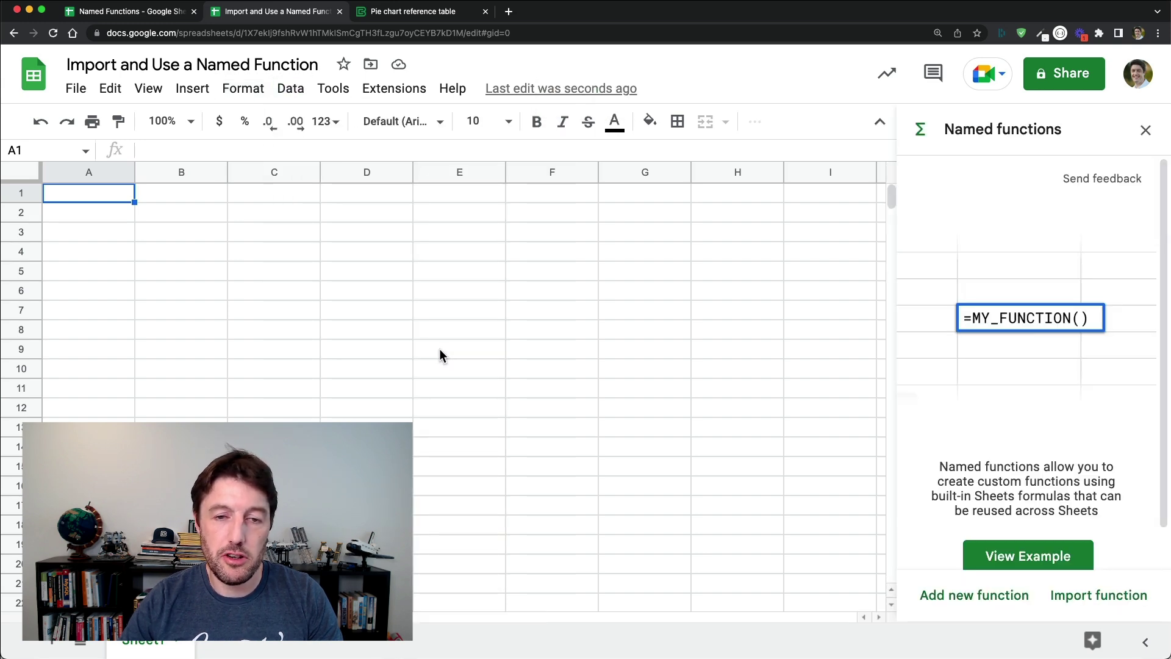
left_click(1099, 596)
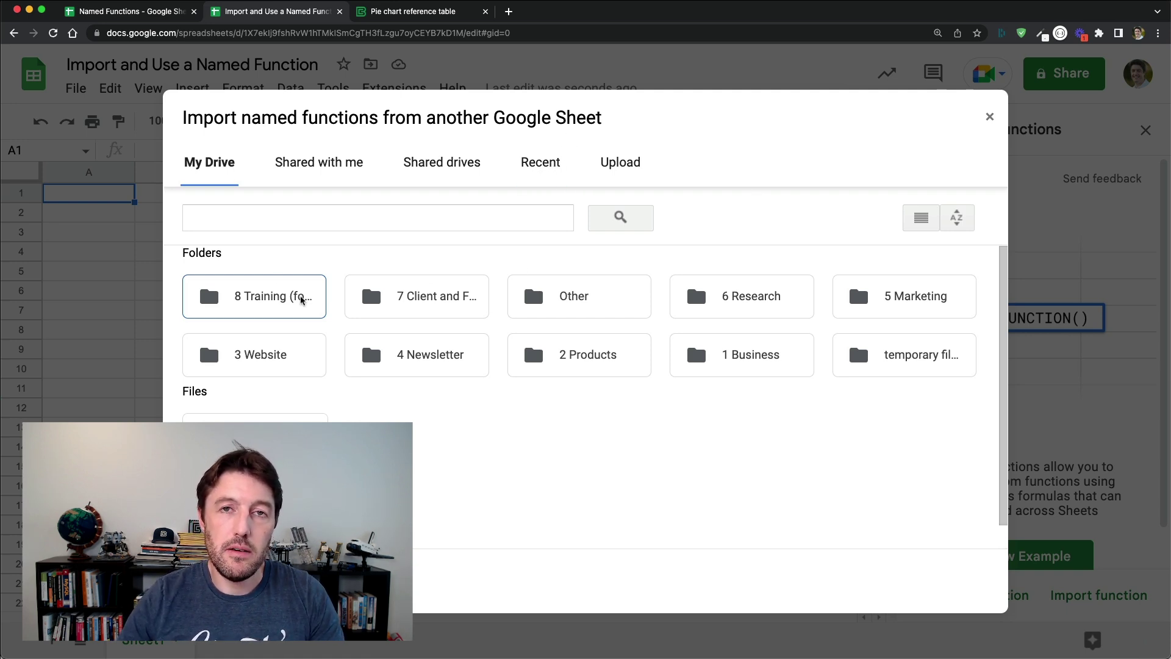
left_click(538, 163)
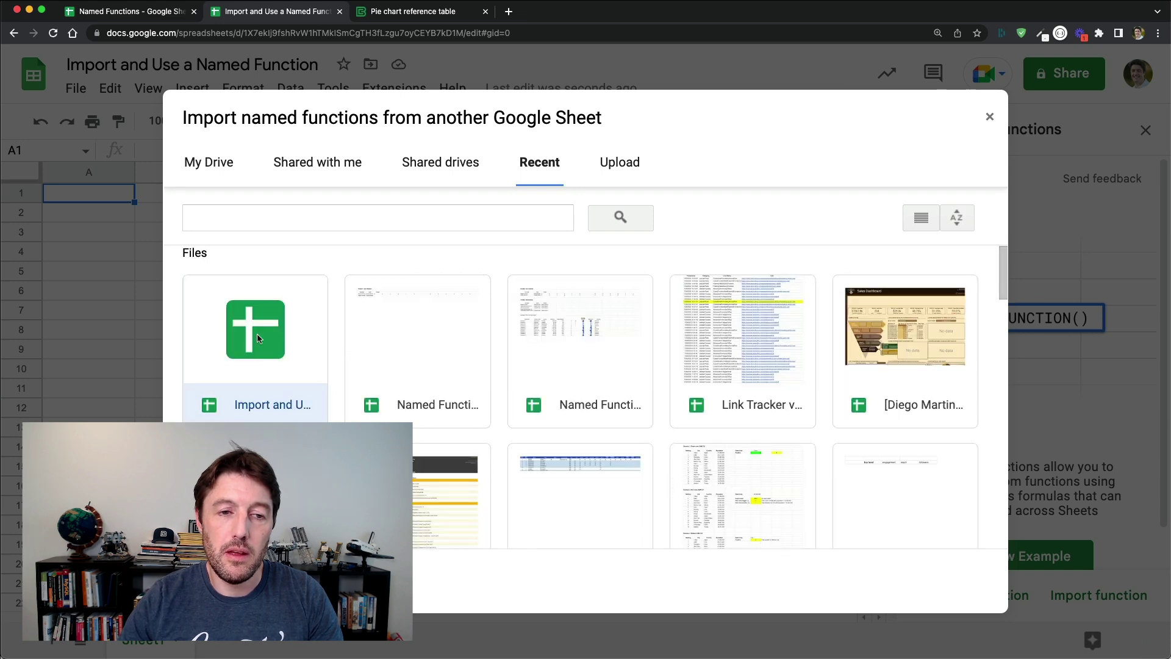
left_click(420, 325)
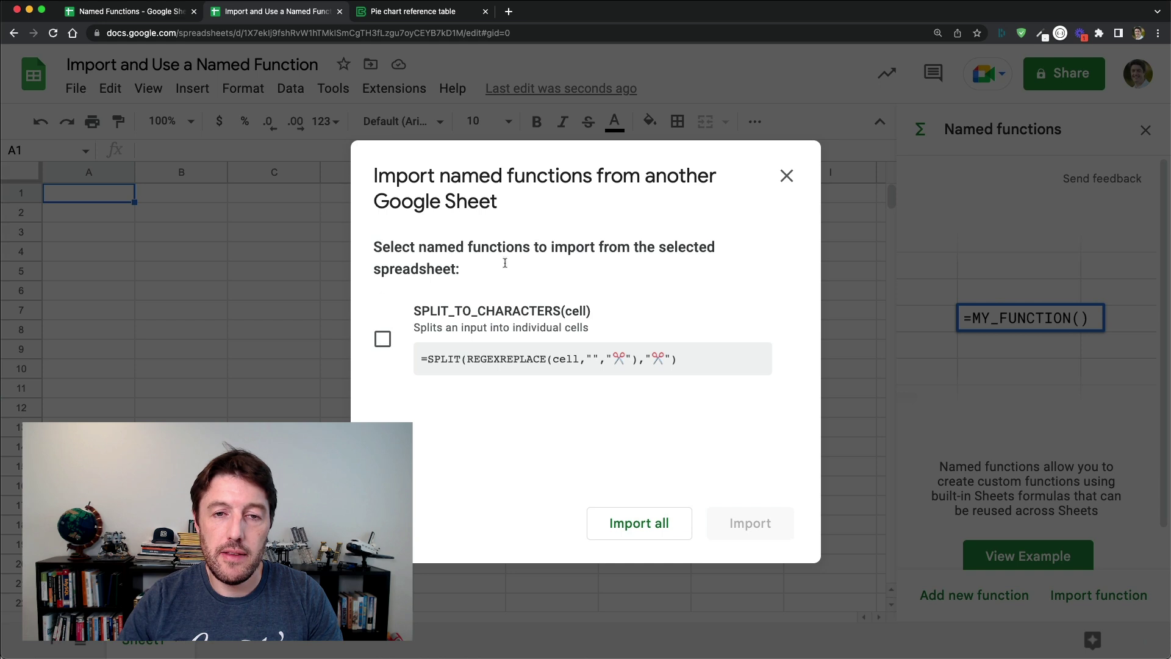
left_click(384, 339)
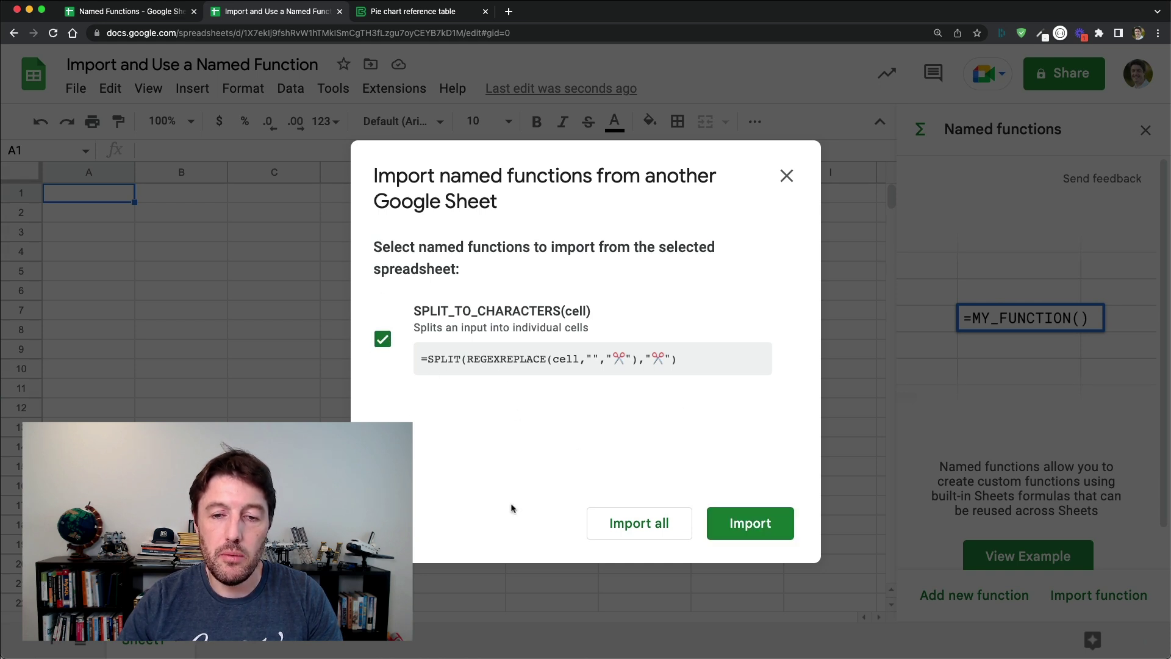
left_click(754, 530)
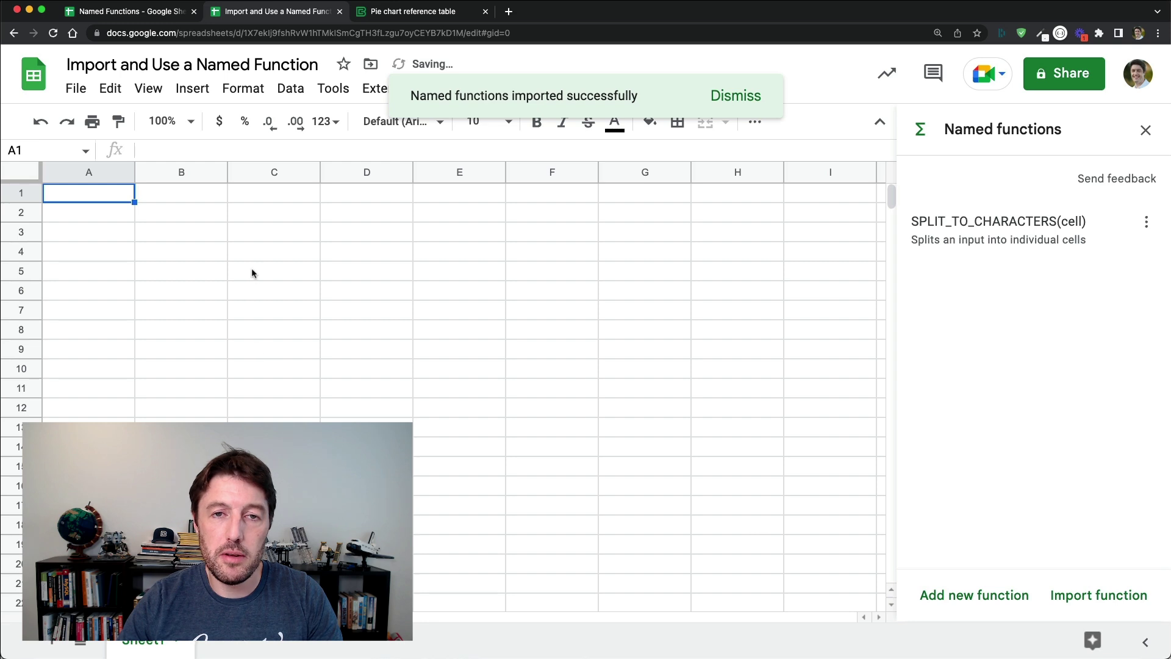
key("Down")
type("This i")
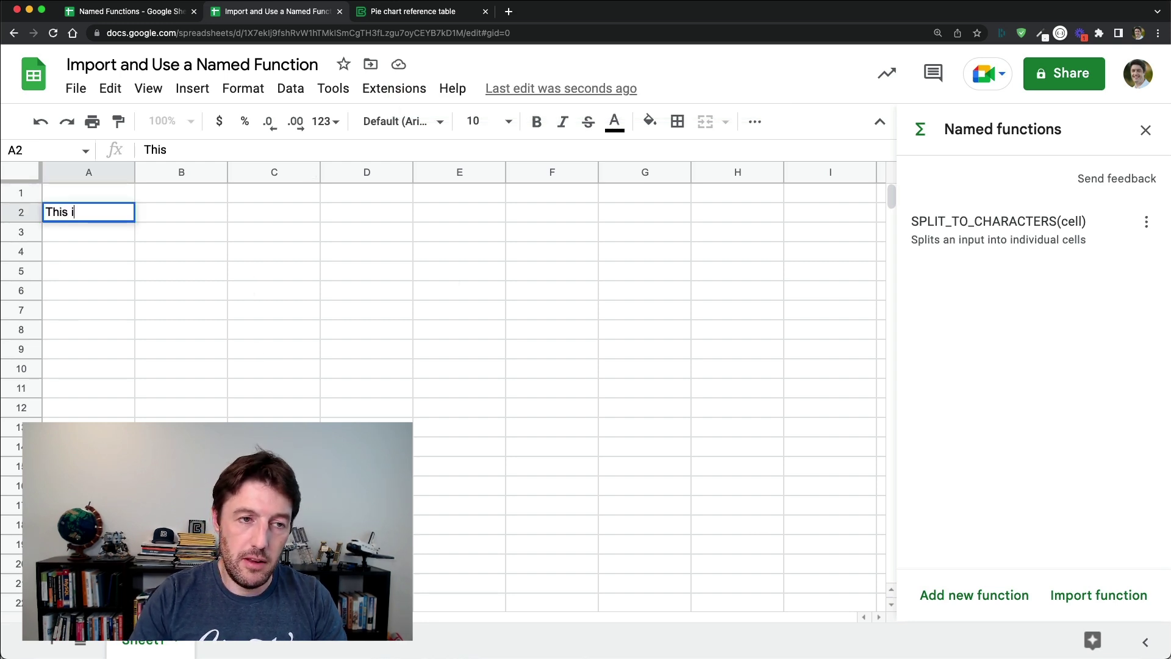
type("s another string")
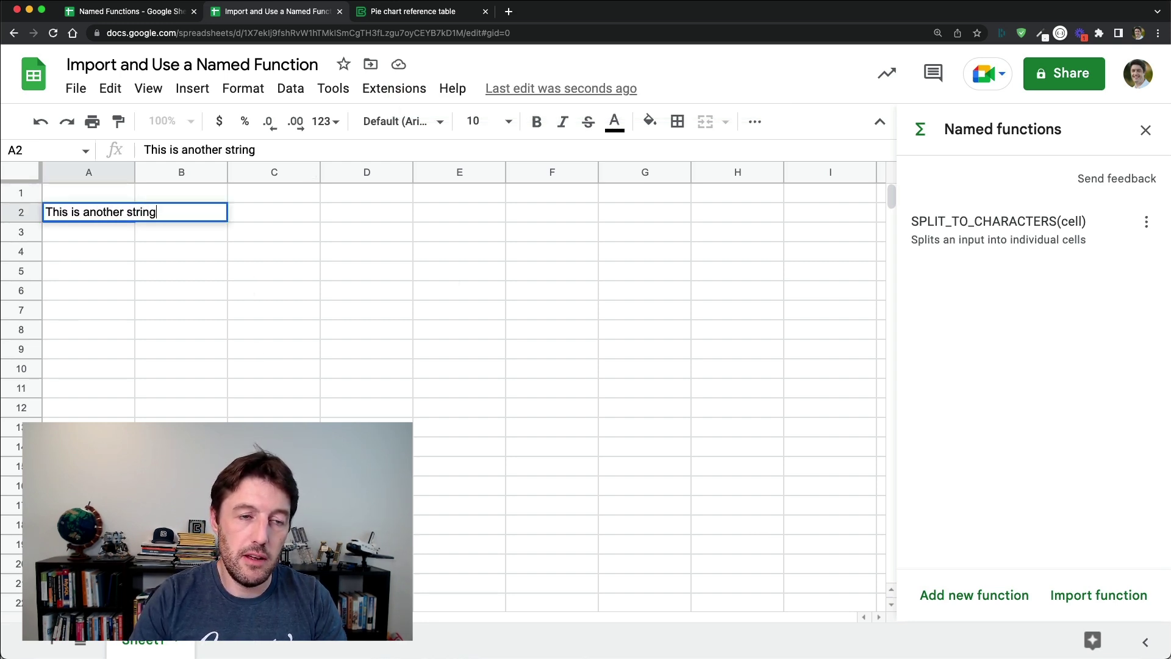
key("Return")
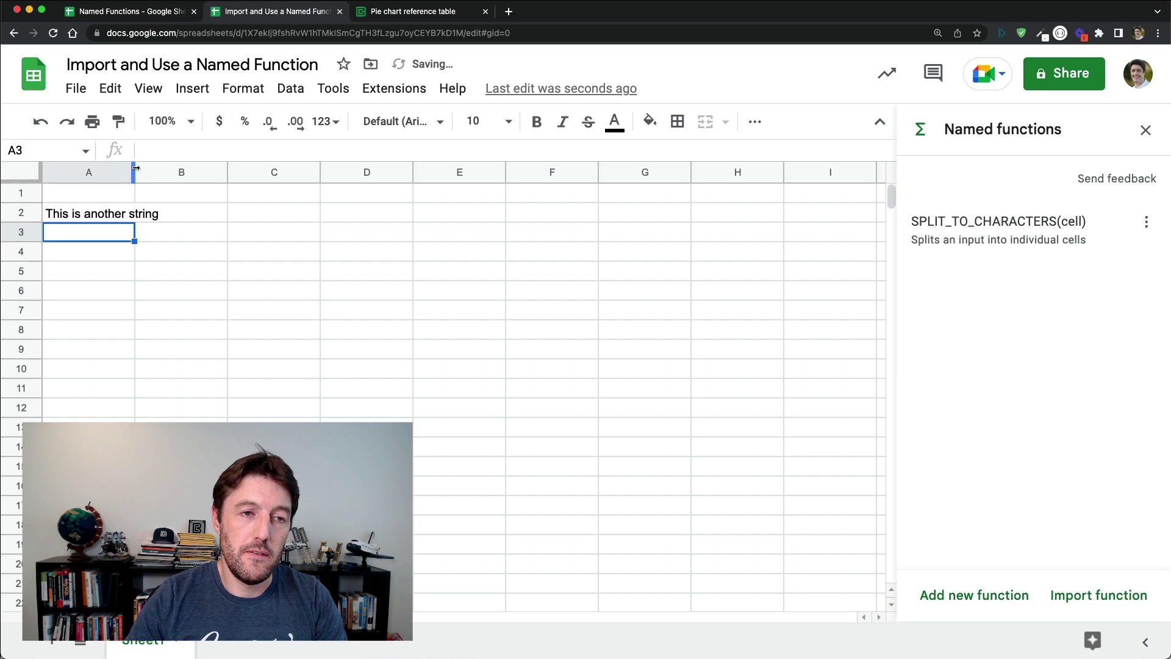
left_click_drag(134, 168, 177, 169)
type("132424536")
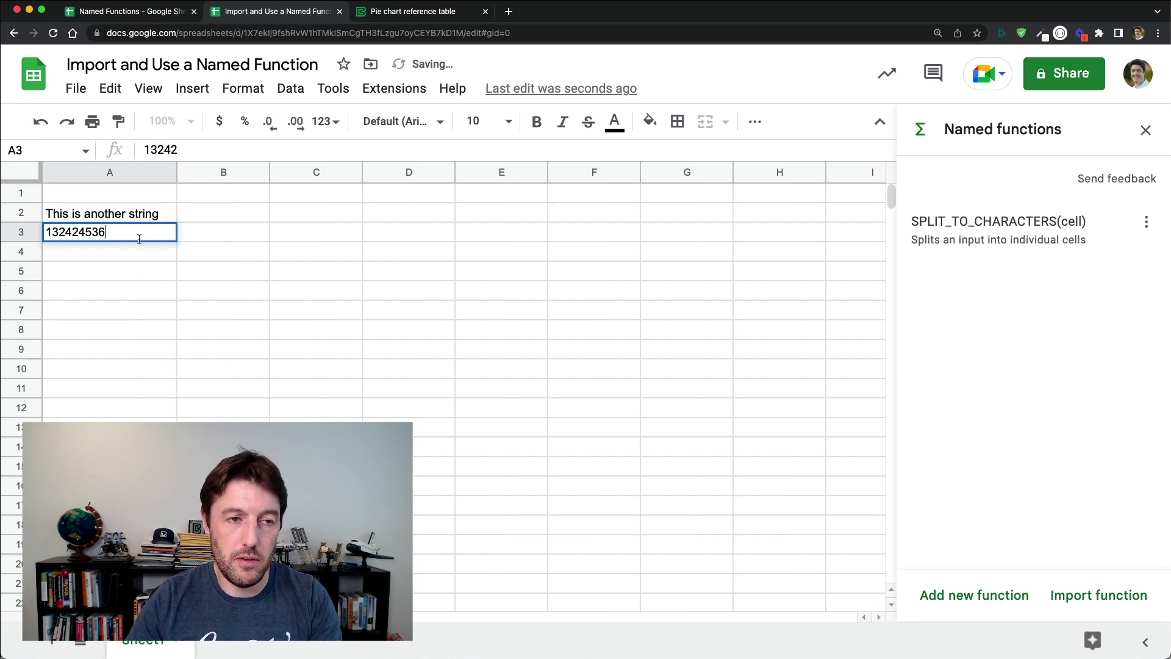
type("4")
Step: Enter =SPLIT_TO_CHARACTERS(A2) in B2, copy it to B3, and inspect B3's #VALUE! error
left_click(217, 214)
type("=sp")
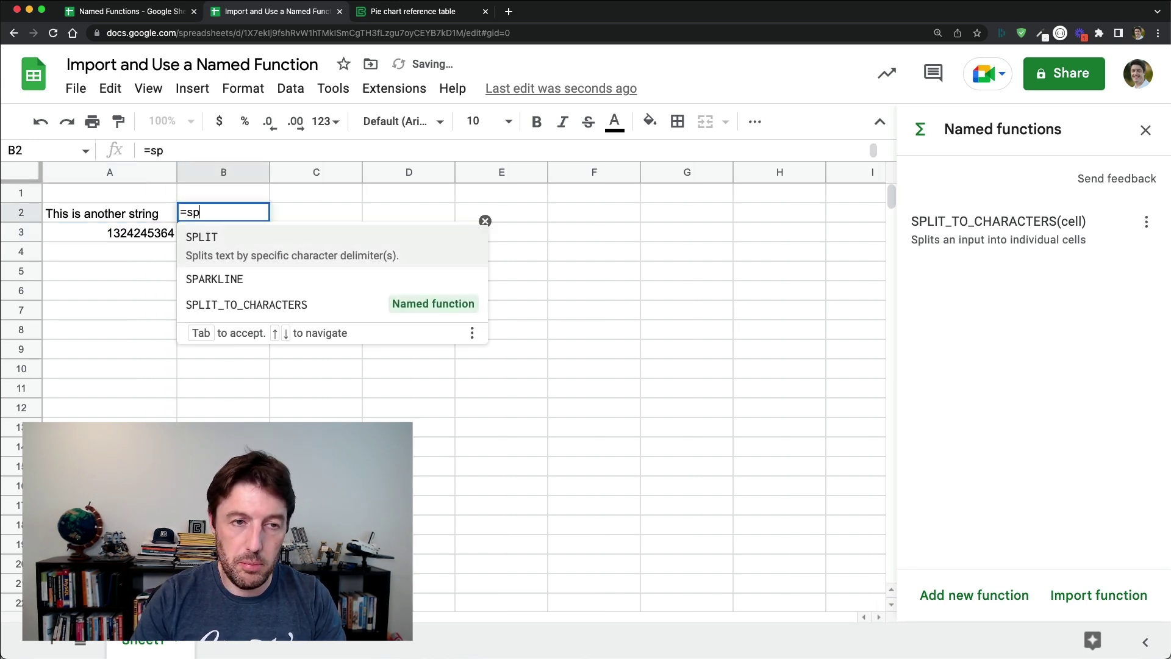
type("lit")
key("Down")
key("Tab")
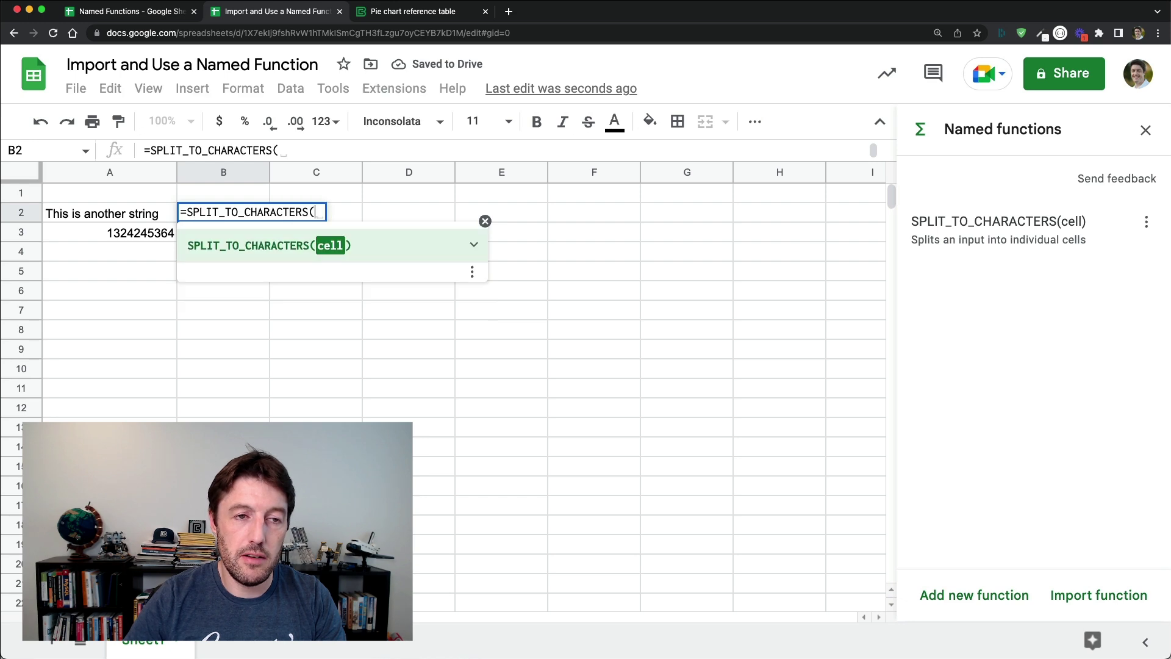
type("A2")
key("Return")
key("Up")
key("cmd+c")
key("Down")
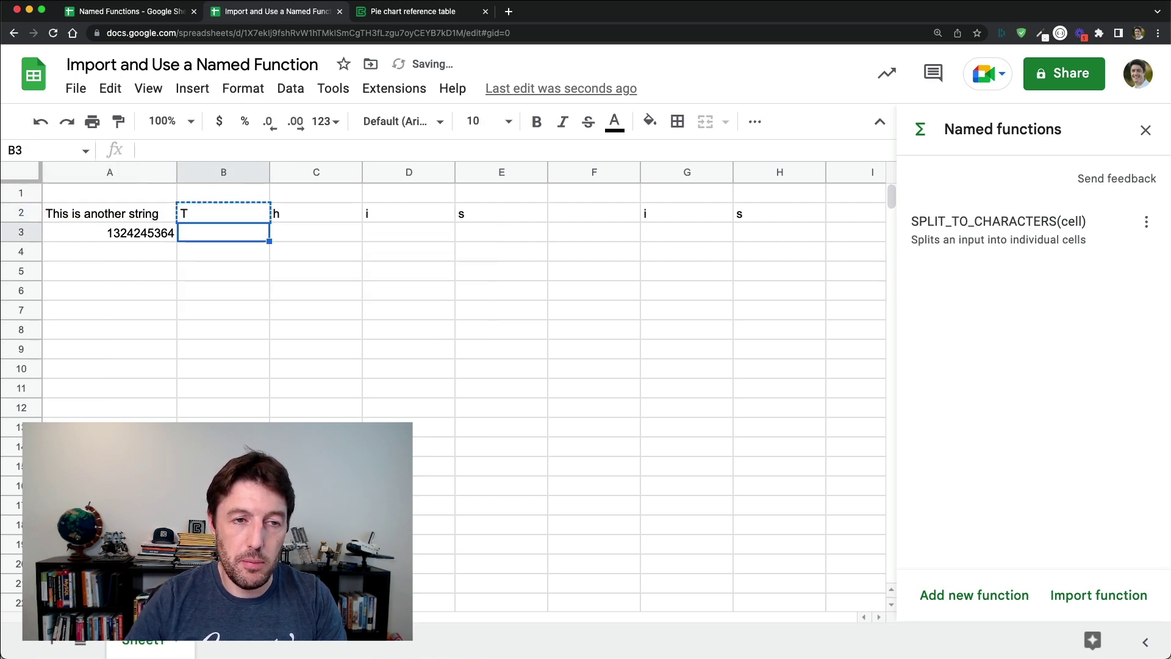
key("super+v")
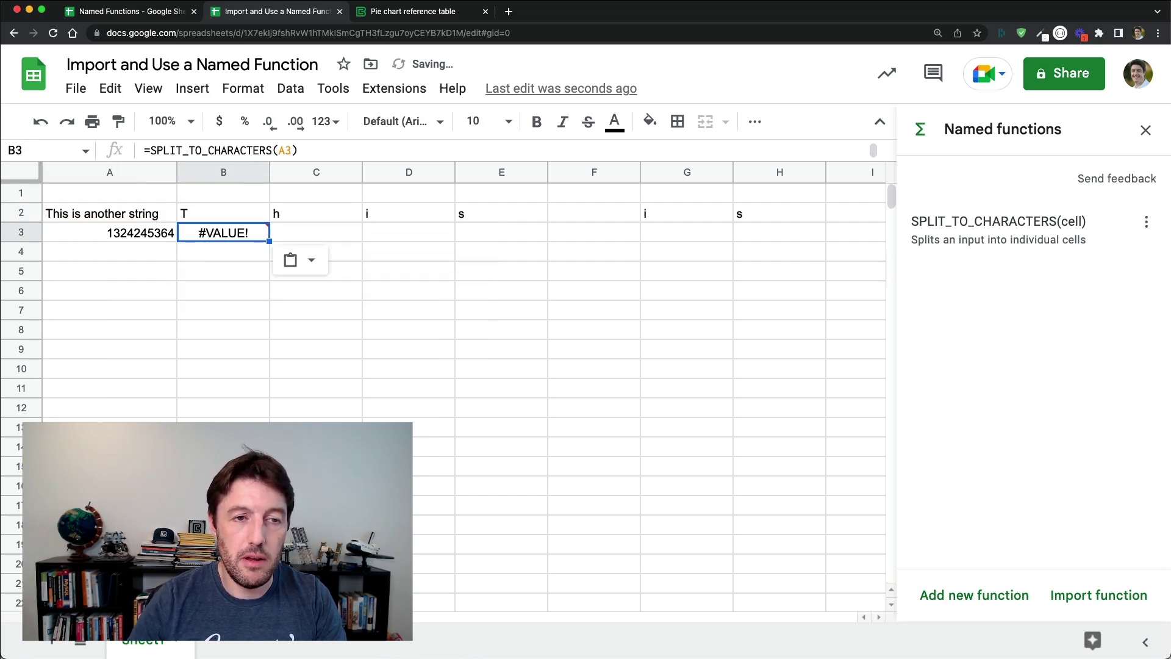
double_click(245, 232)
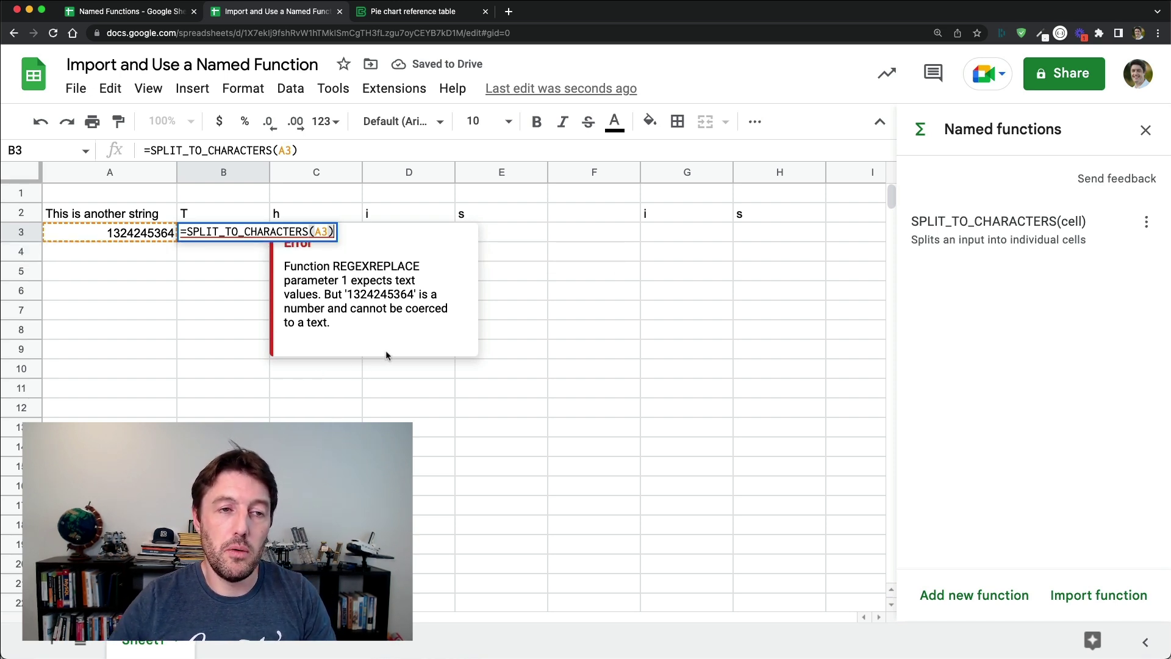
key("Escape")
key("ctrl+z")
key("ctrl+z")
key("ctrl+c")
key("Down")
key("ctrl+v")
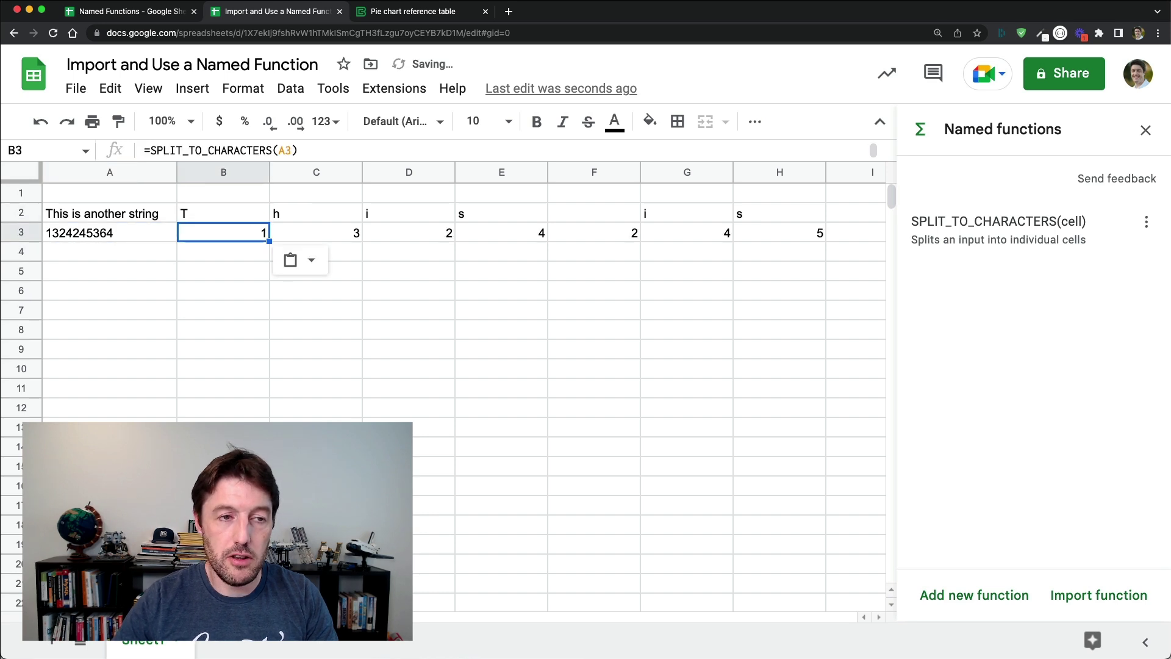
key("Left")
key("Return")
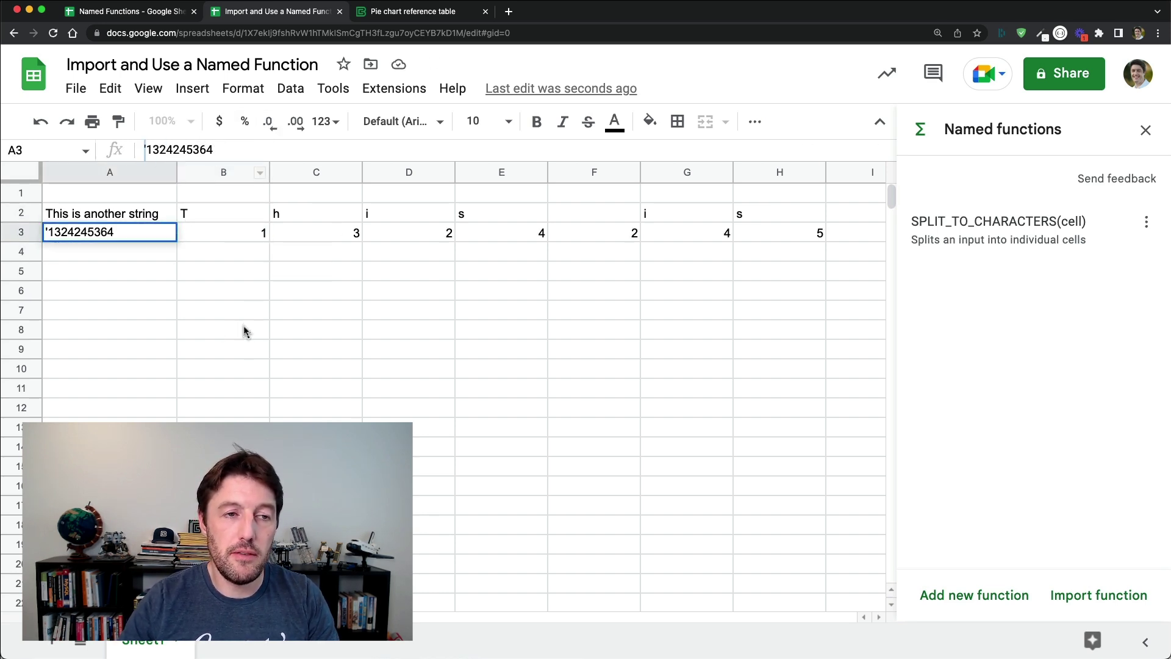
key("Escape")
Step: Zoom to 150% and verify A3's apostrophe and the split digits in B3:E3
left_click(183, 121)
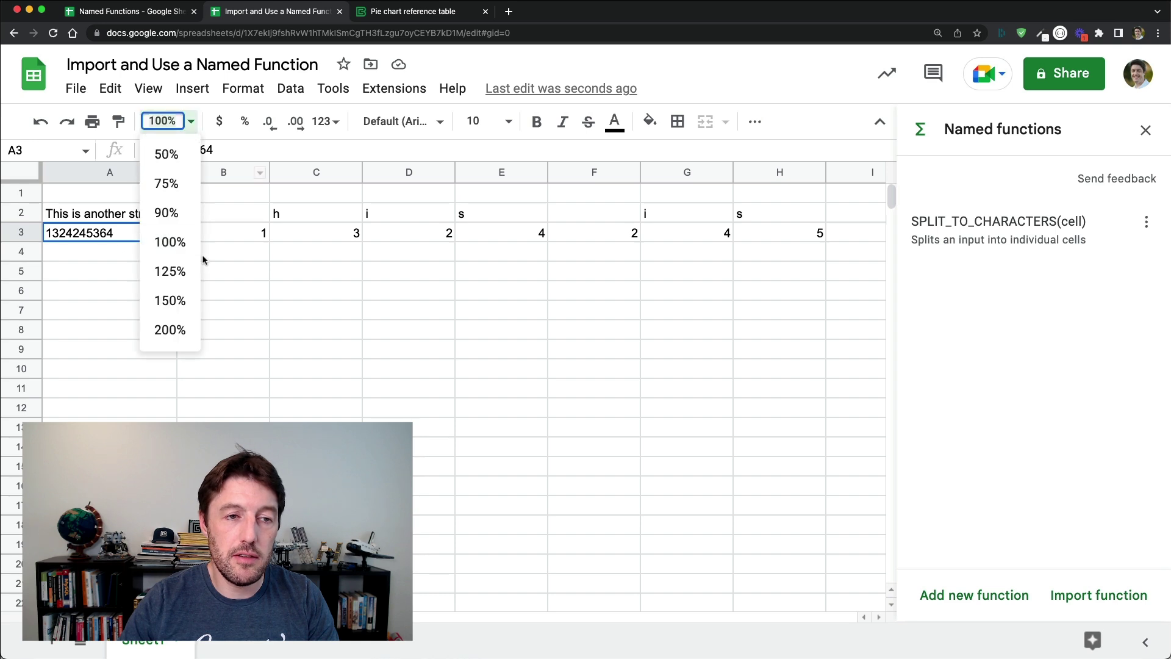
left_click(195, 301)
double_click(100, 266)
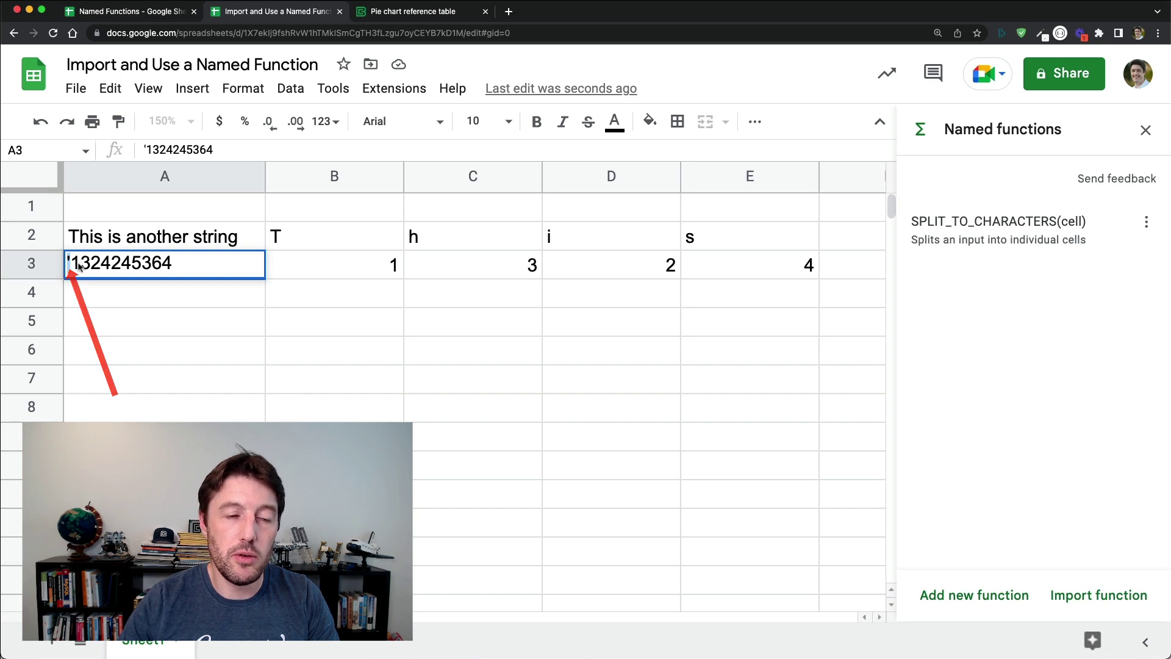
key("Escape")
left_click(317, 264)
left_click(821, 270, "shift")
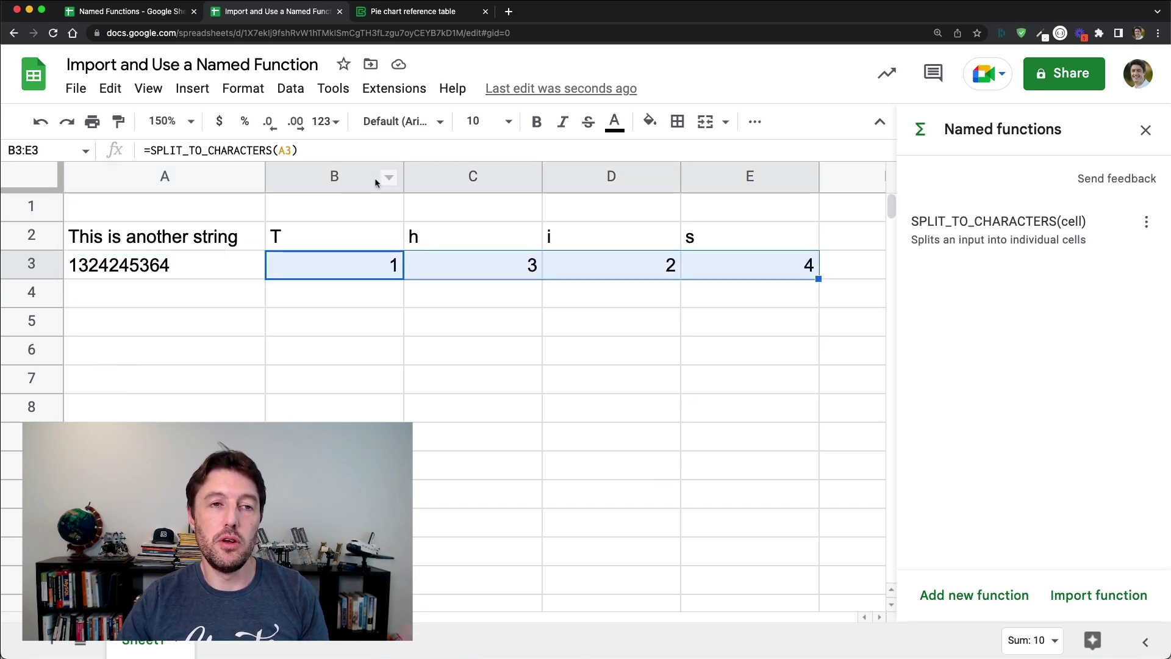
Step: Compare C4's regular formula with B2's SPLIT_TO_CHARACTERS formula, then close the Named functions panel
left_click(156, 12)
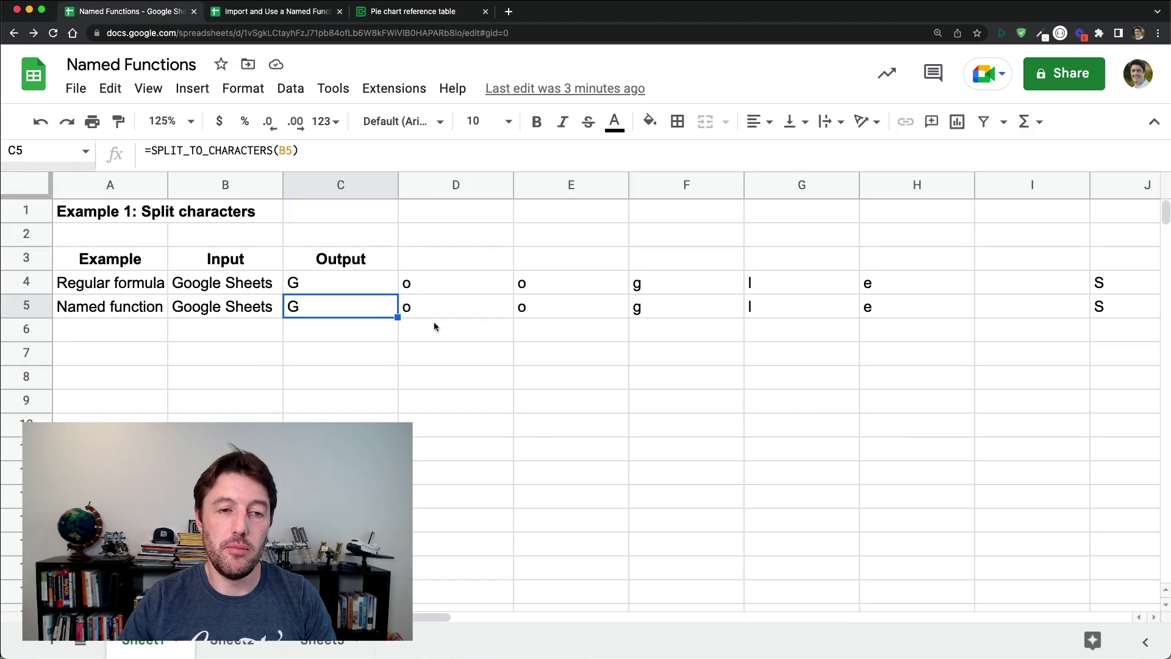
left_click(339, 285)
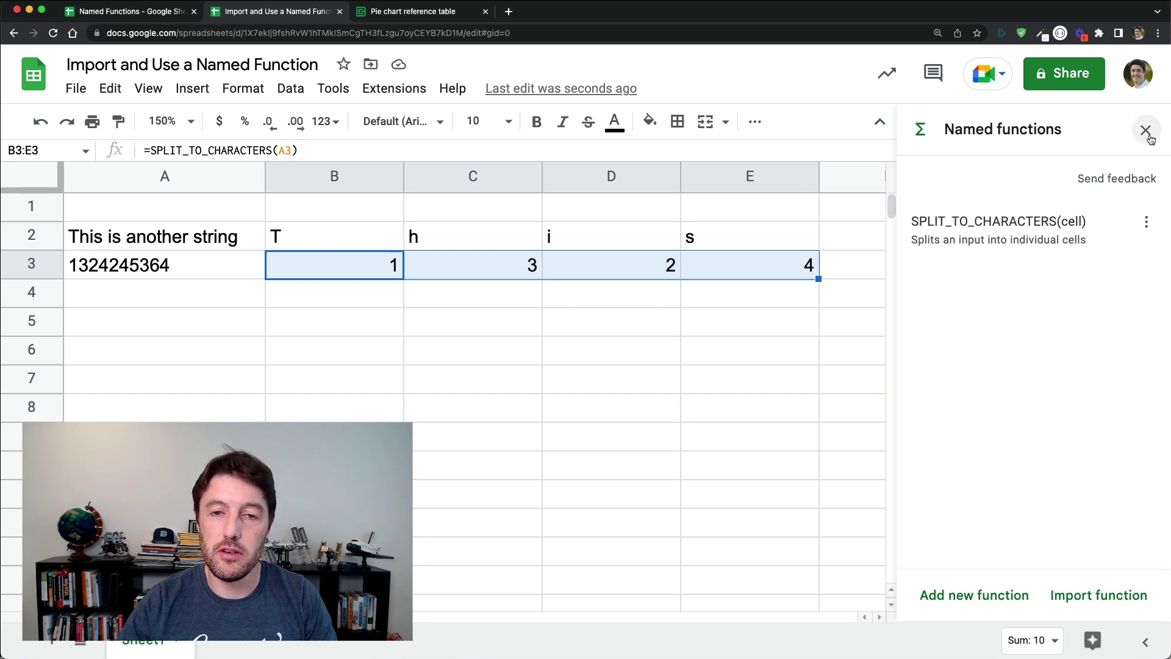
left_click(271, 241)
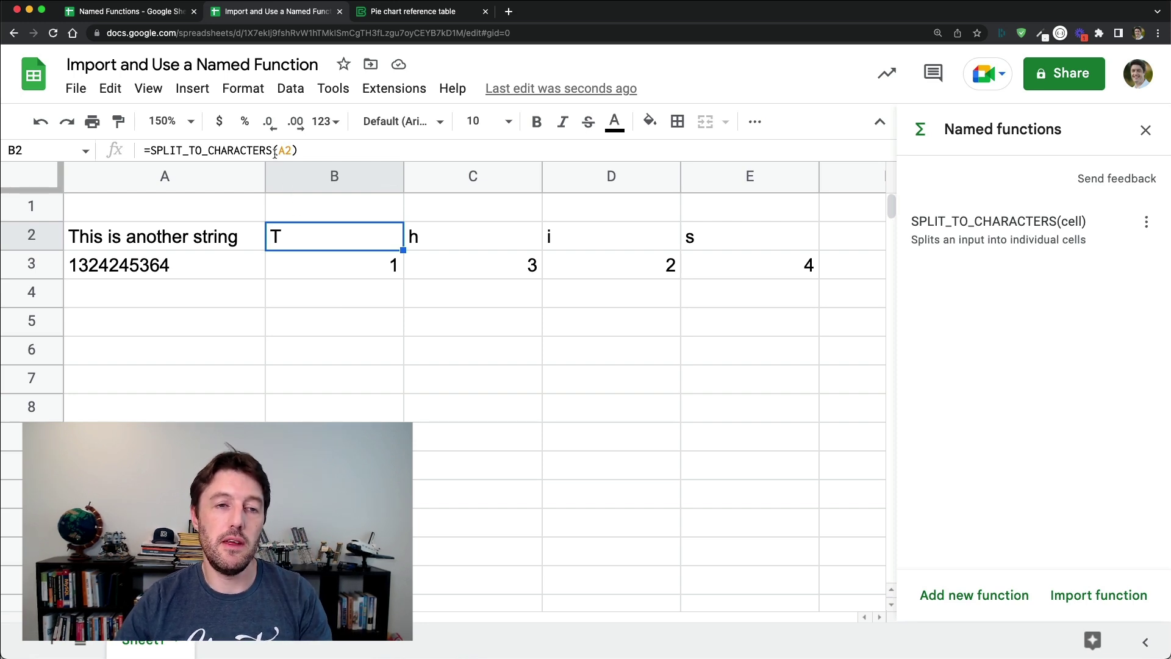
left_click_drag(272, 151, 172, 153)
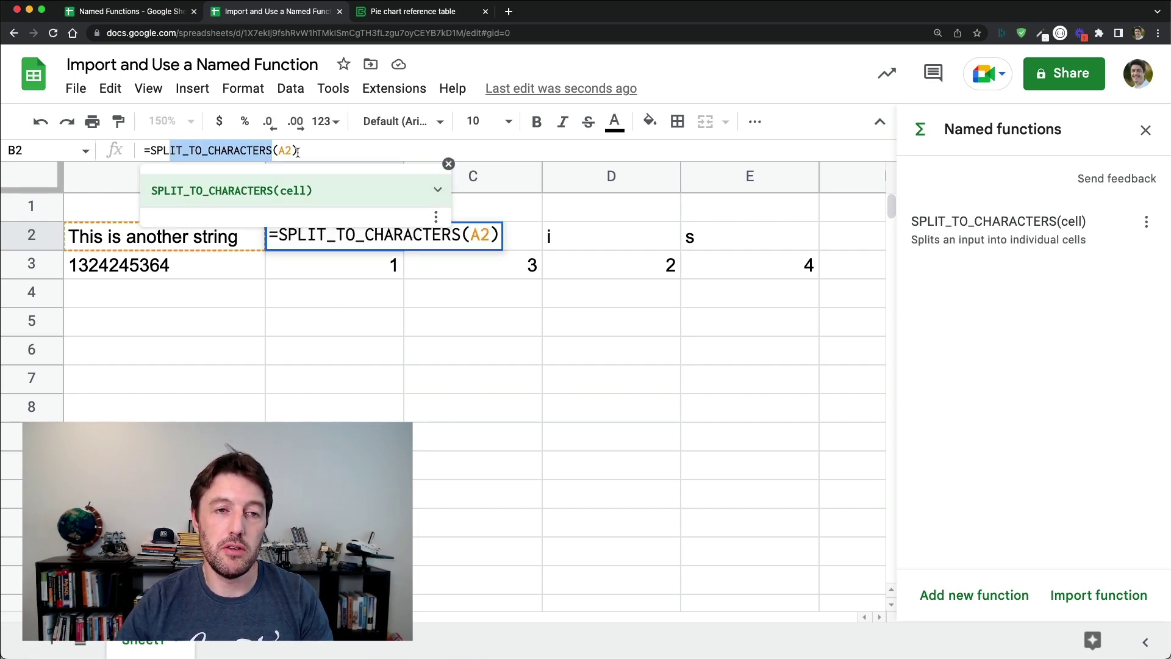
key("Escape")
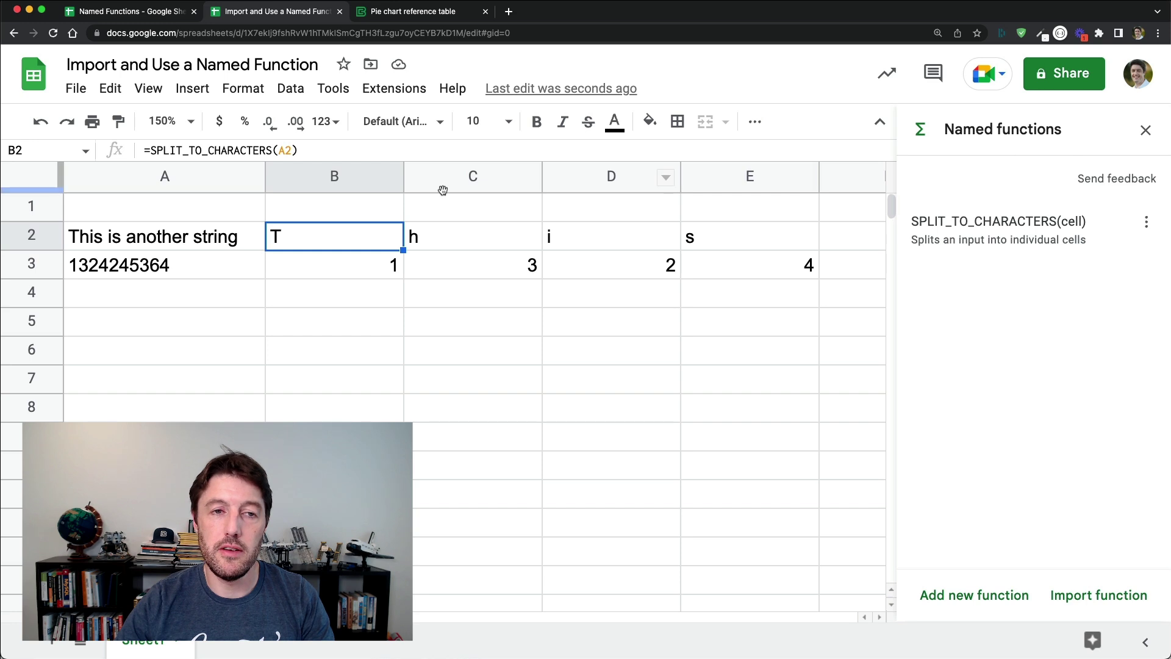
left_click(1145, 130)
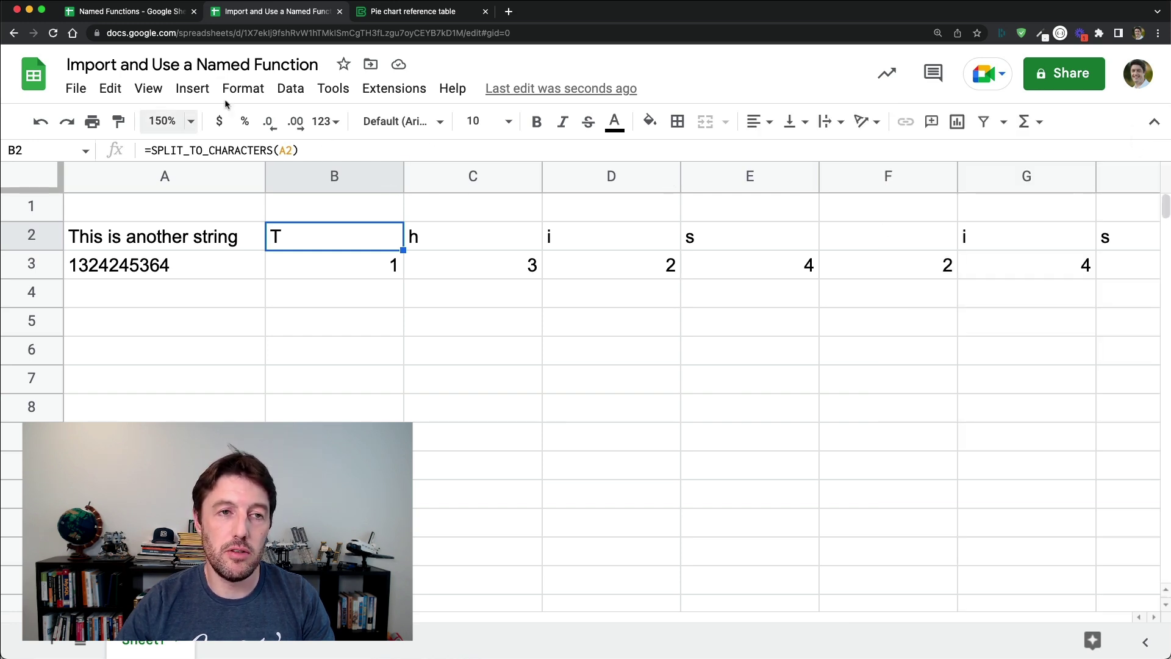
Step: Close the imported spreadsheet and return to Sheet2 of the Named Functions file, selecting labels A4:A8
left_click(340, 11)
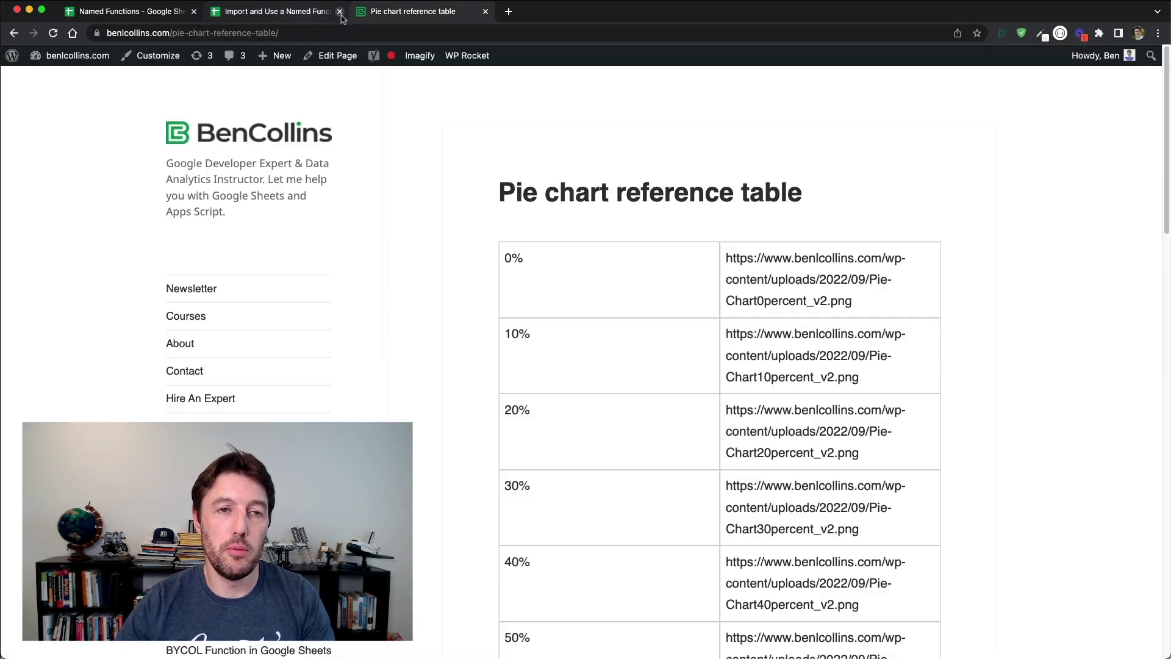
left_click(158, 17)
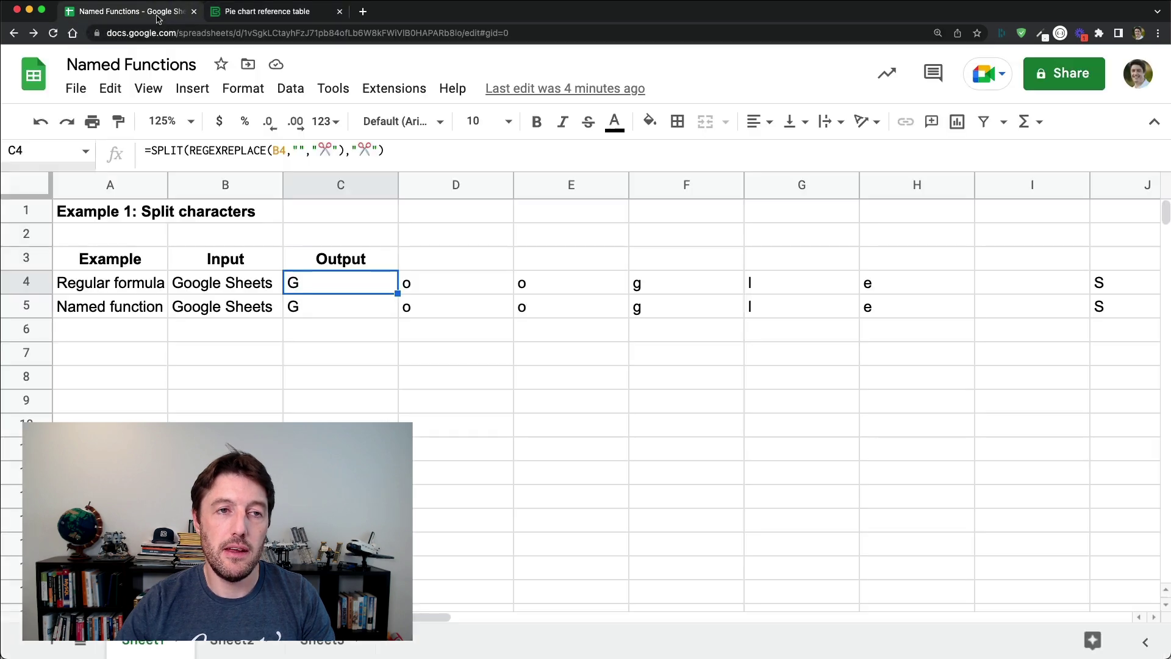
left_click(243, 638)
left_click(512, 292)
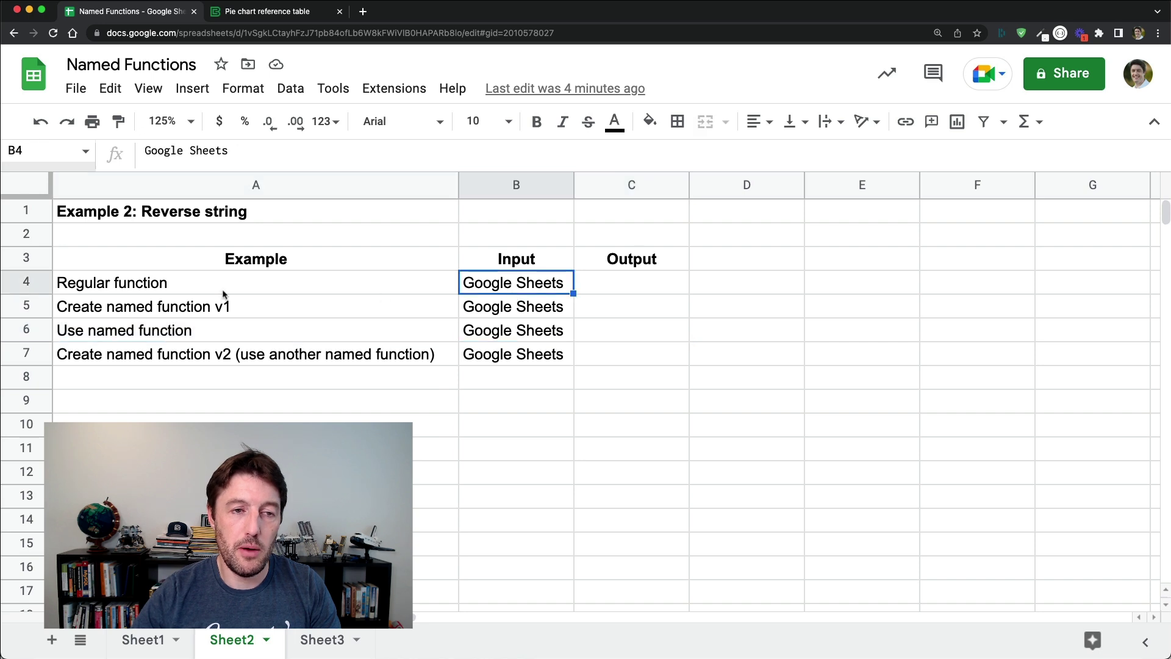
left_click_drag(222, 290, 221, 373)
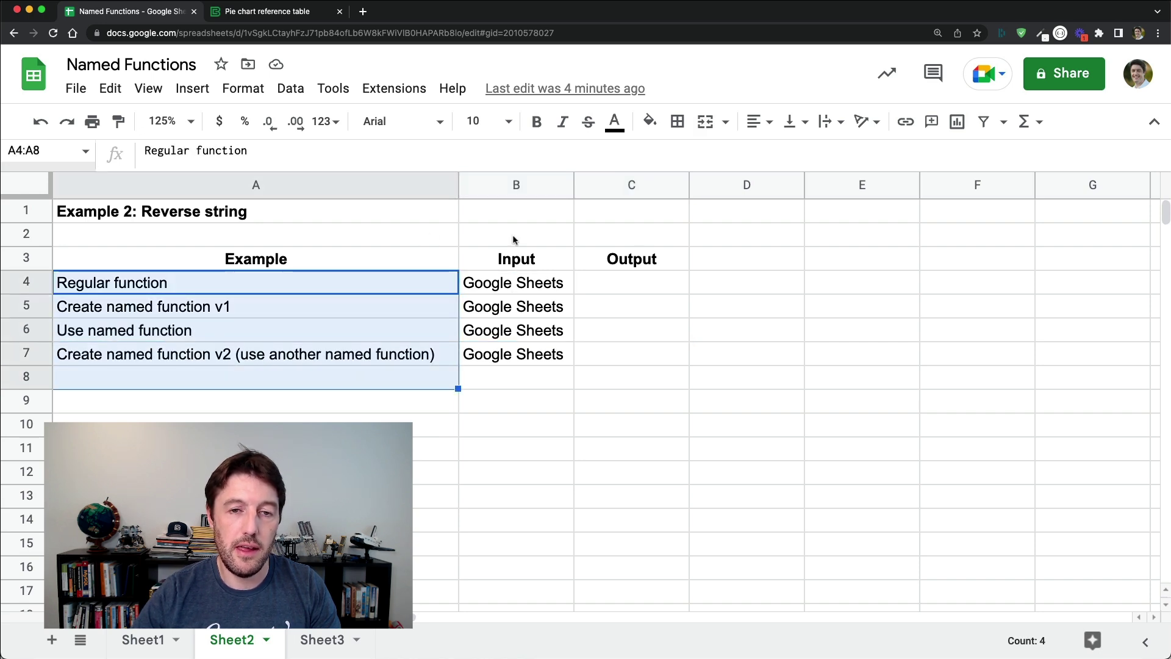
Step: Copy Sheet1's C4 character-splitting formula and paste it into C4 on Sheet2
left_click(140, 639)
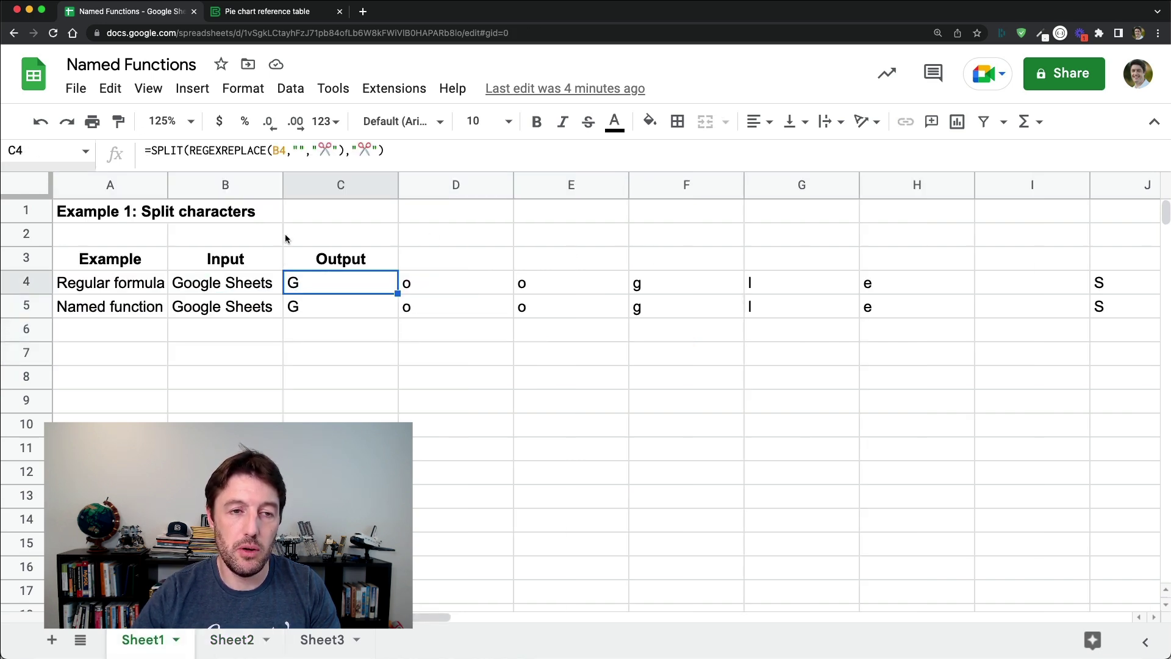
left_click_drag(387, 153, 137, 149)
key("ctrl+c")
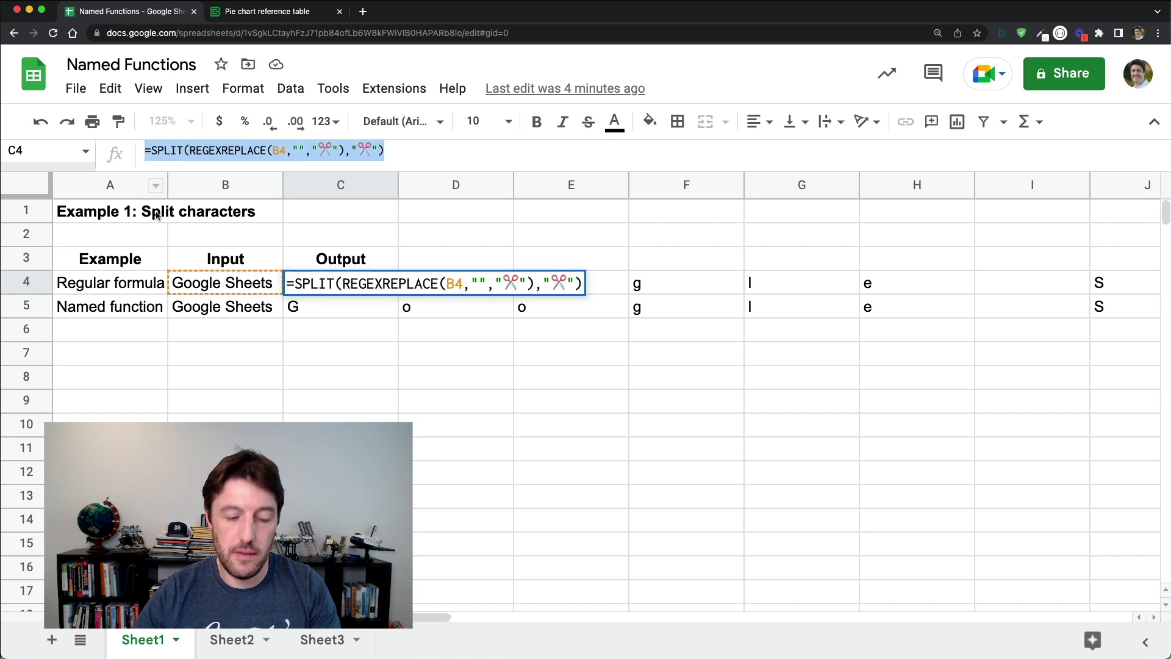
key("Escape")
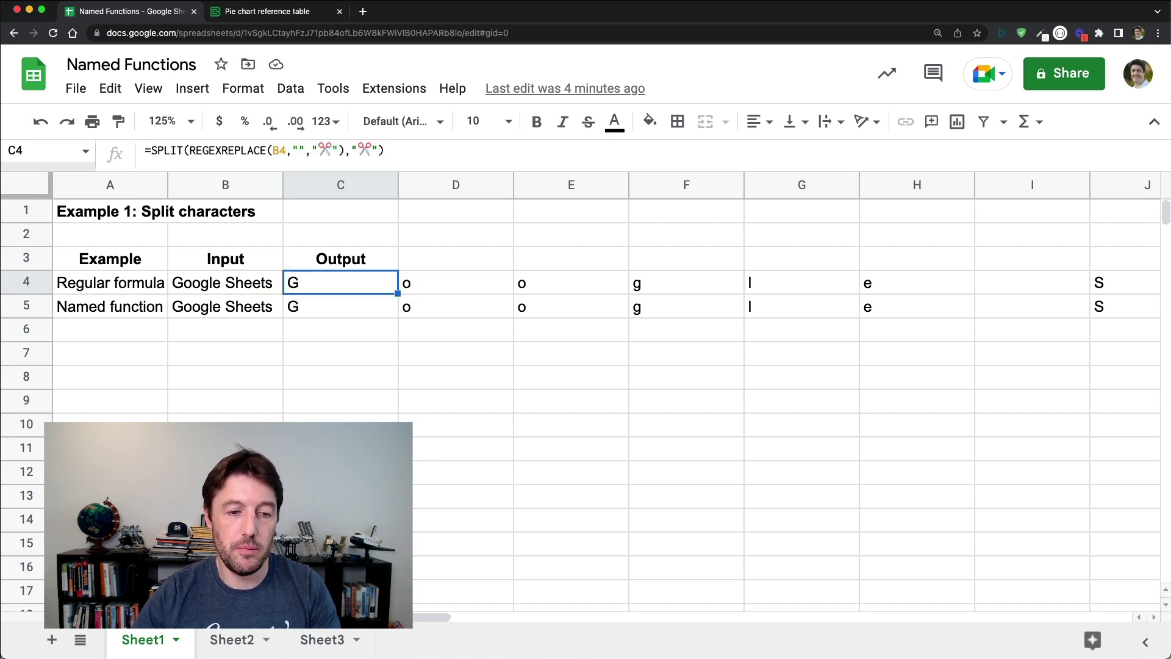
left_click(231, 639)
left_click(649, 283)
left_click(553, 155)
key("ctrl+v")
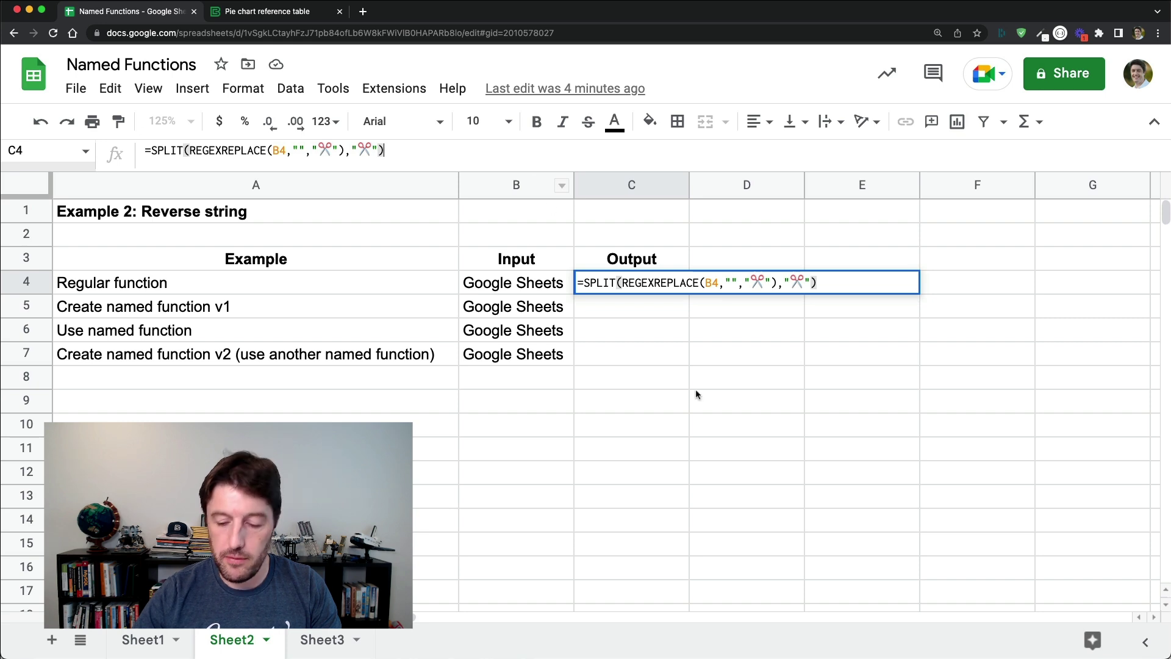
Step: Wrap C4's SPLIT formula in REDUCE("", …, LAMBDA(a,c,c&a)) so it outputs steehS elgooG
key("Return")
key("Up")
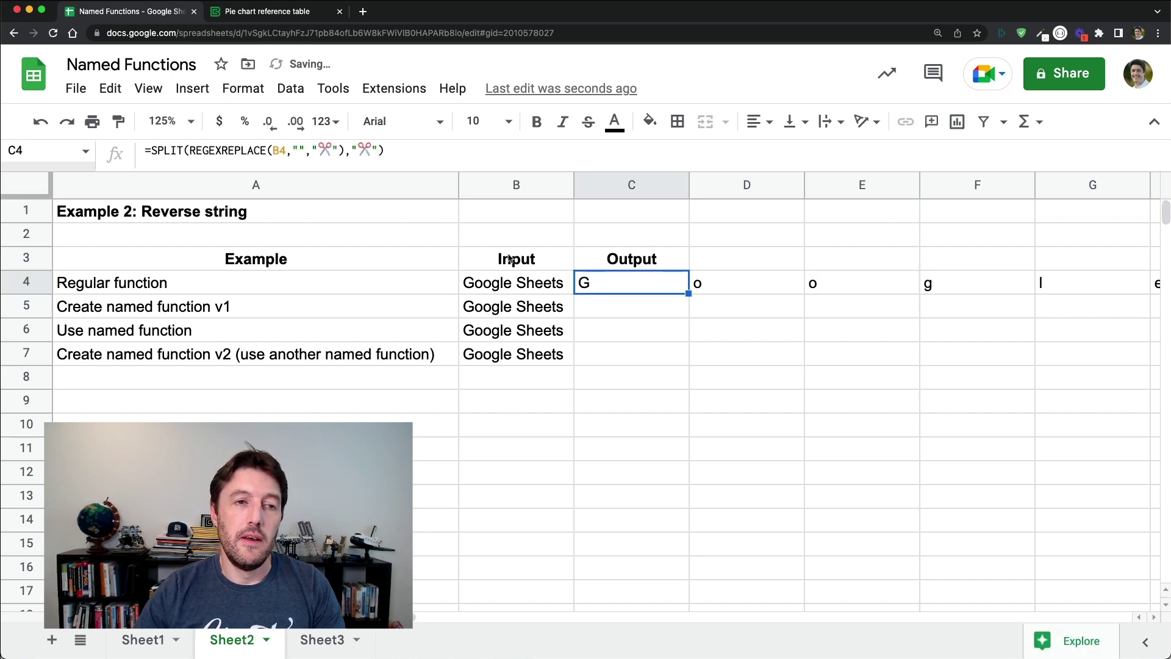
left_click(153, 152)
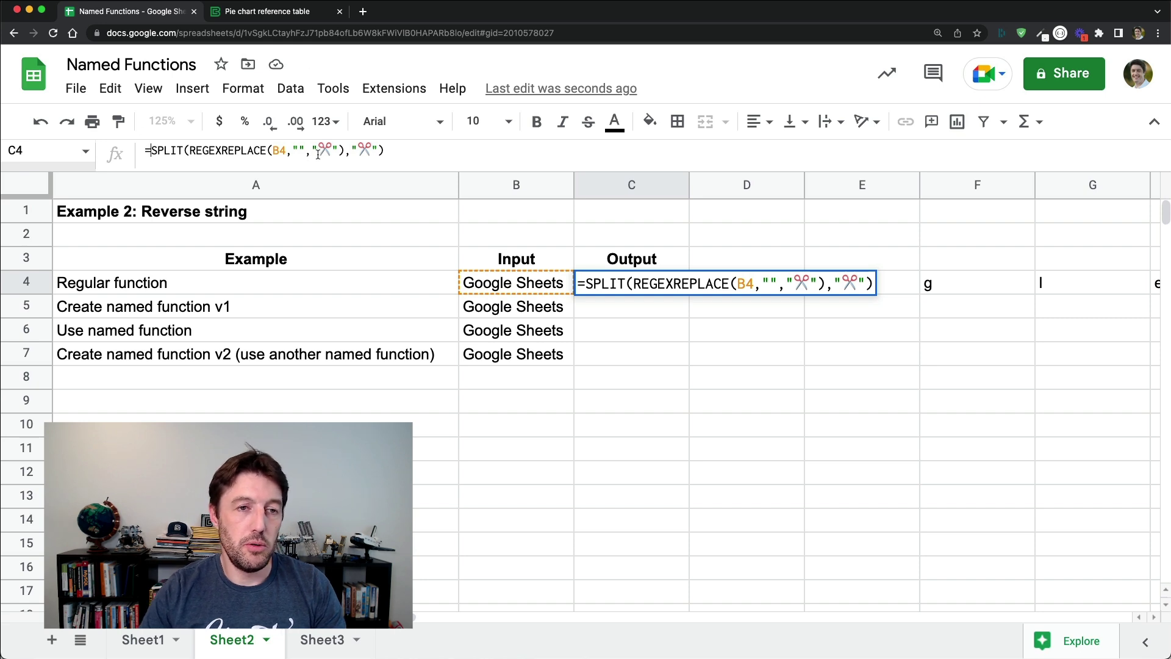
left_click(606, 292)
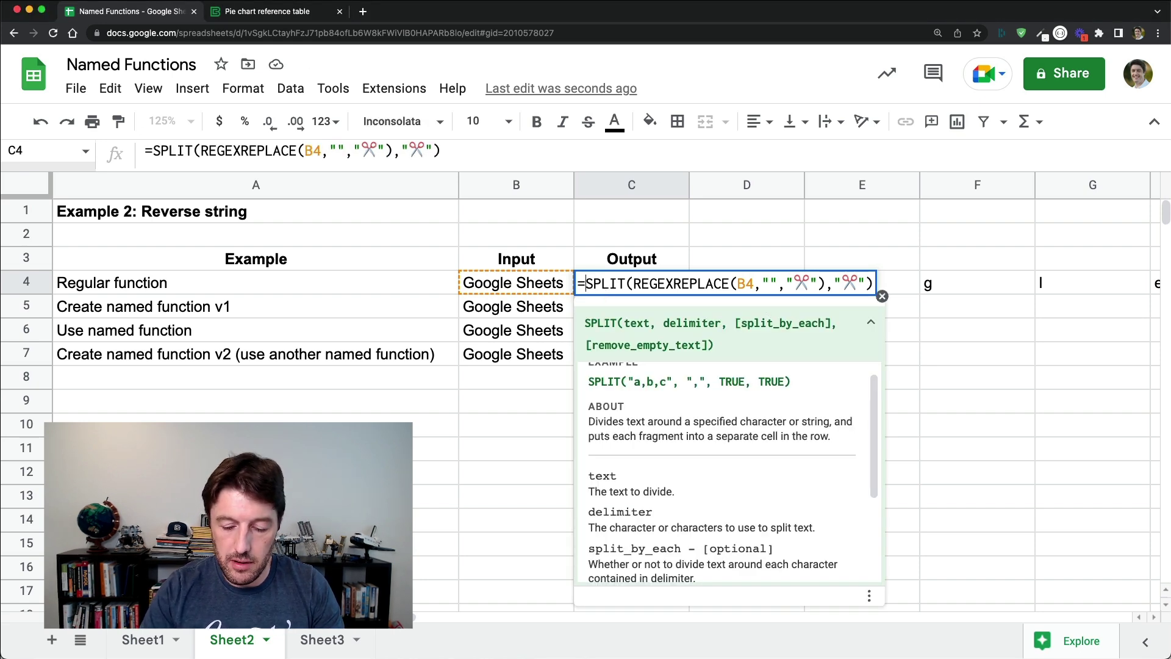
type("REDUCE(")
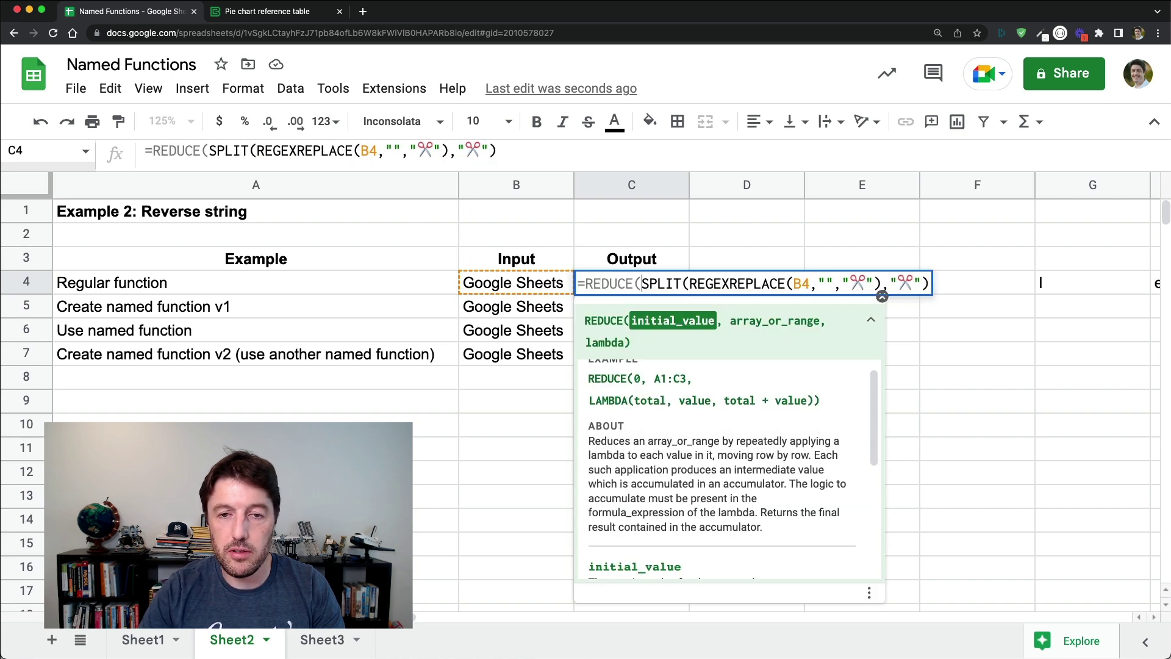
type("\"\"")
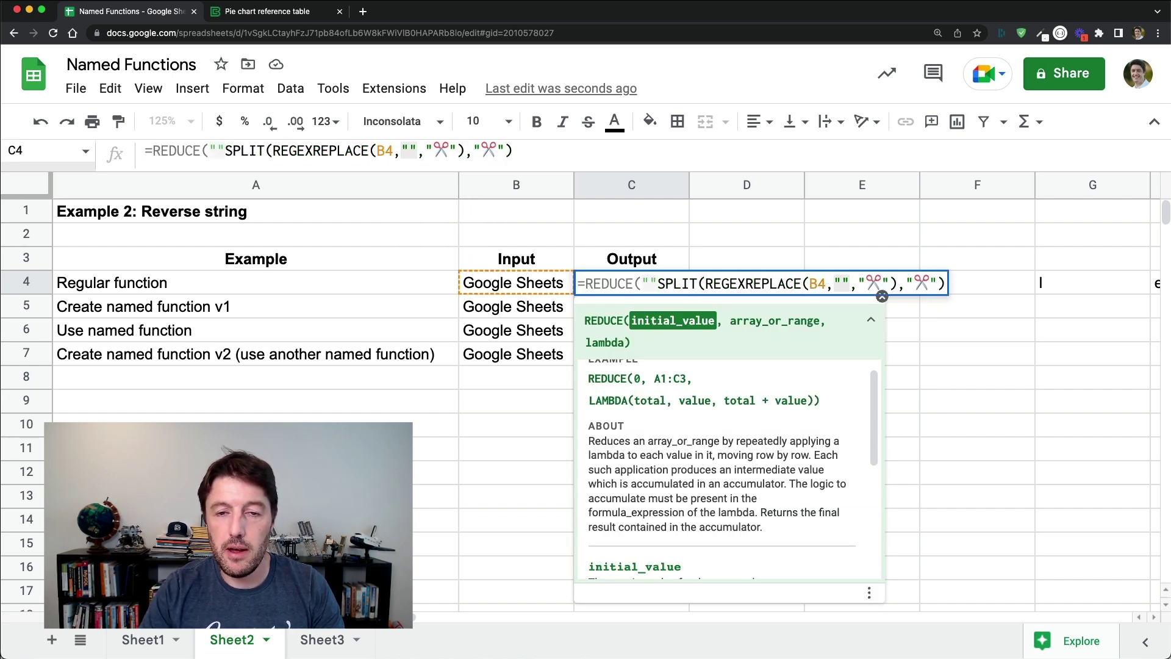
type(",")
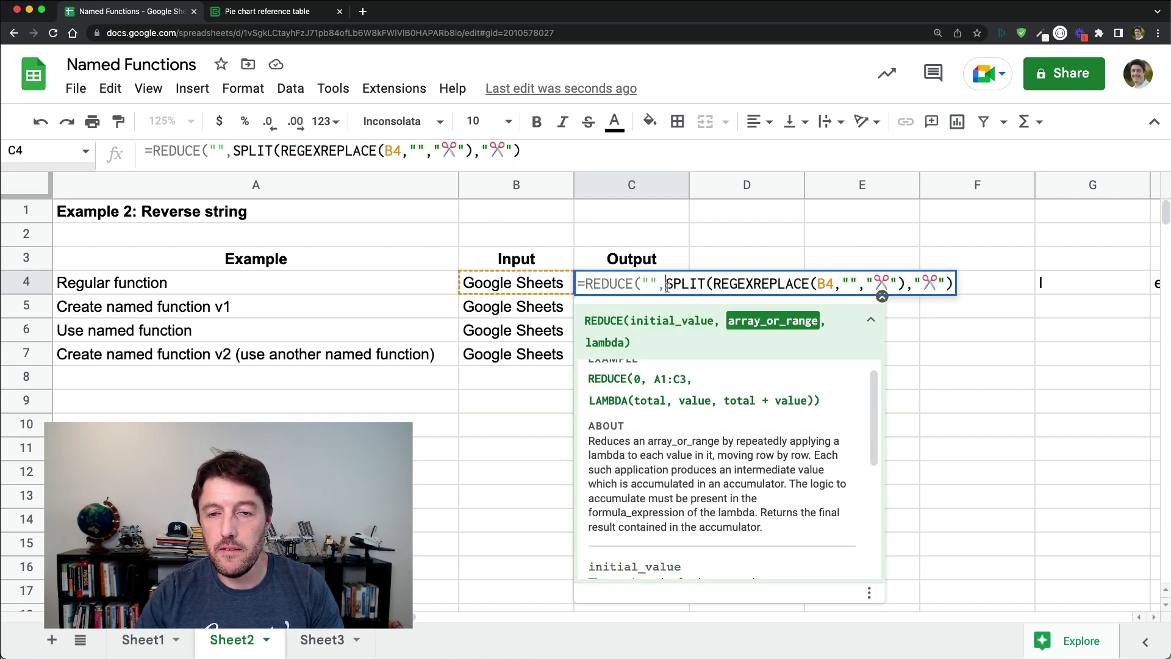
left_click_drag(667, 287, 960, 286)
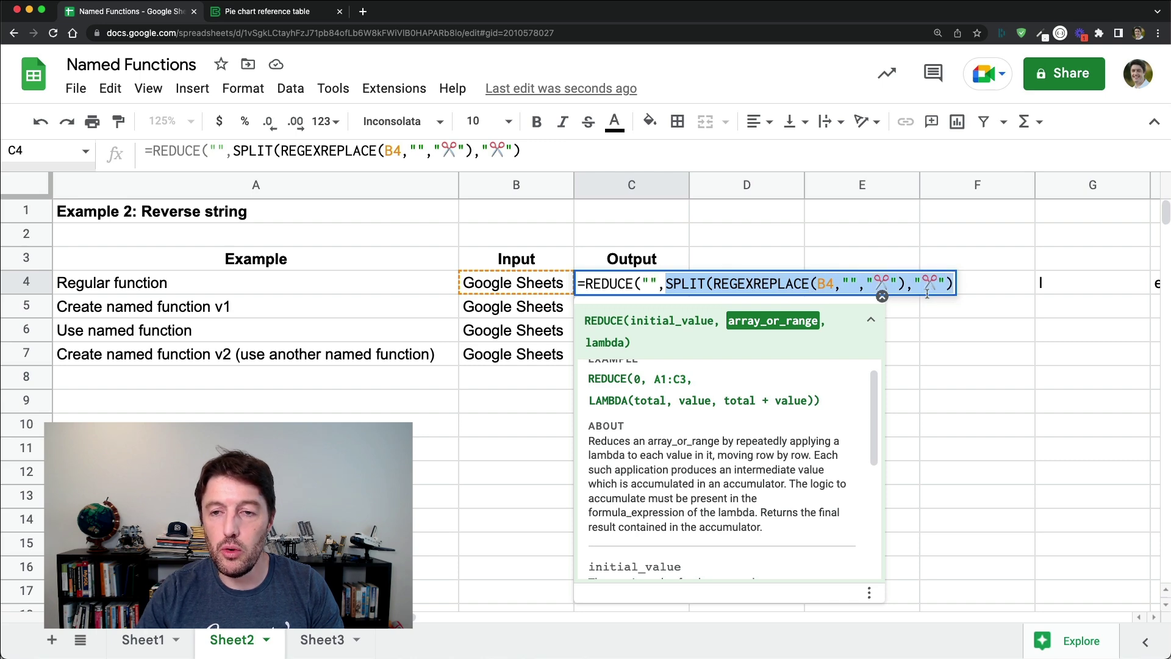
key("Right")
type(",lamb")
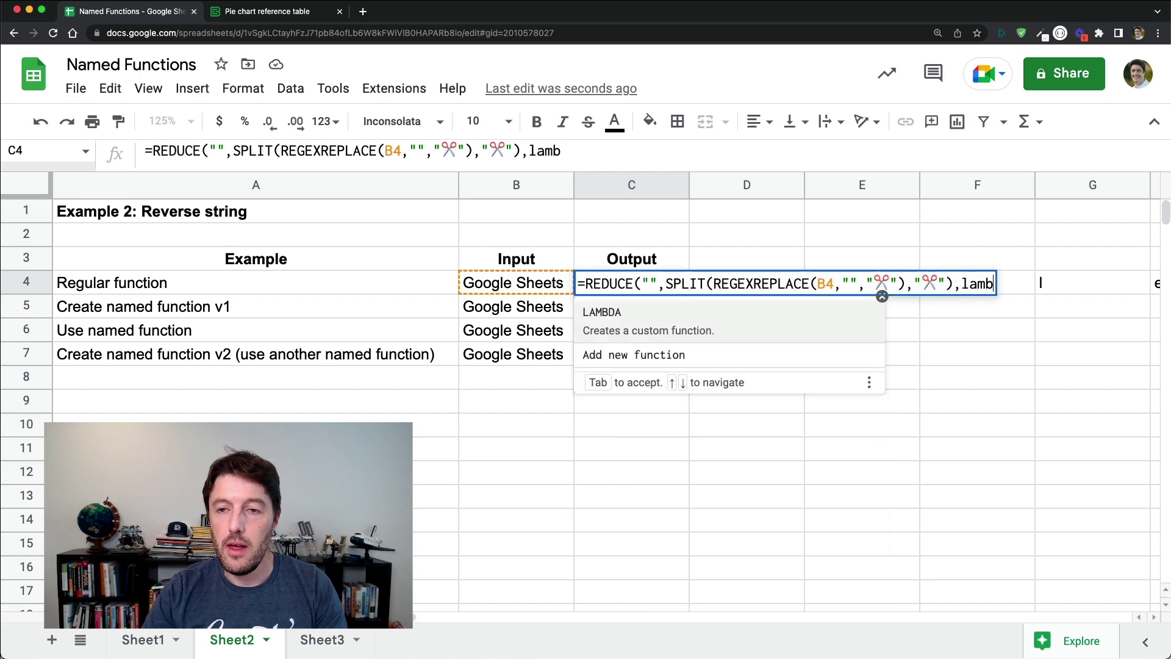
key("Tab")
type("a,c,")
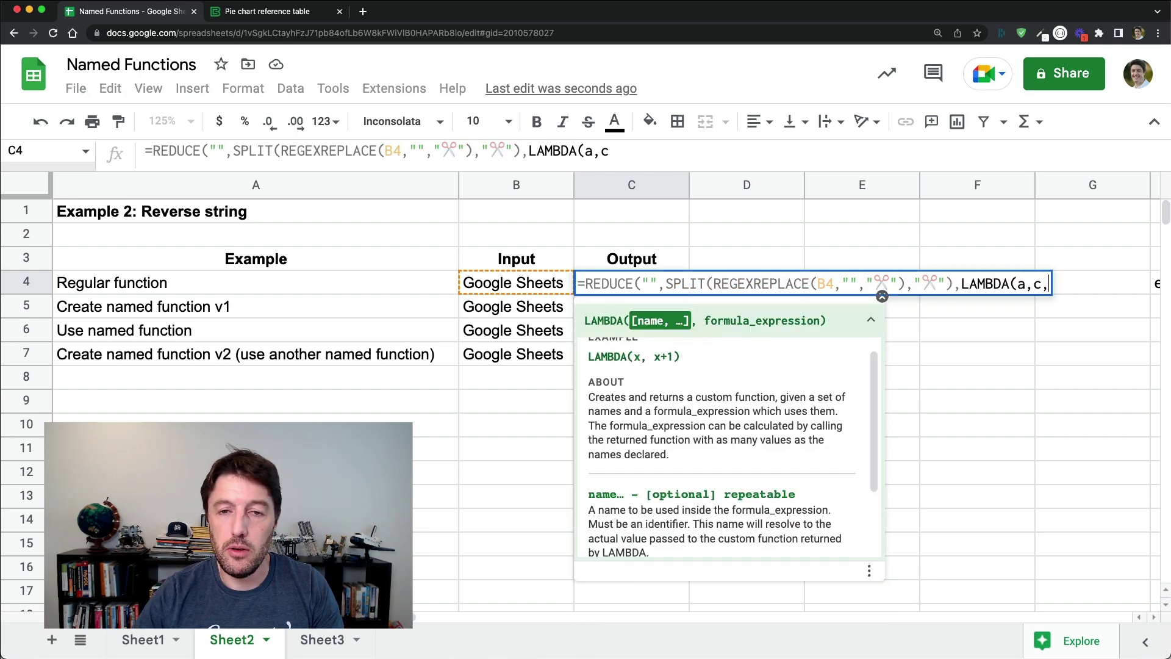
type("c&a))")
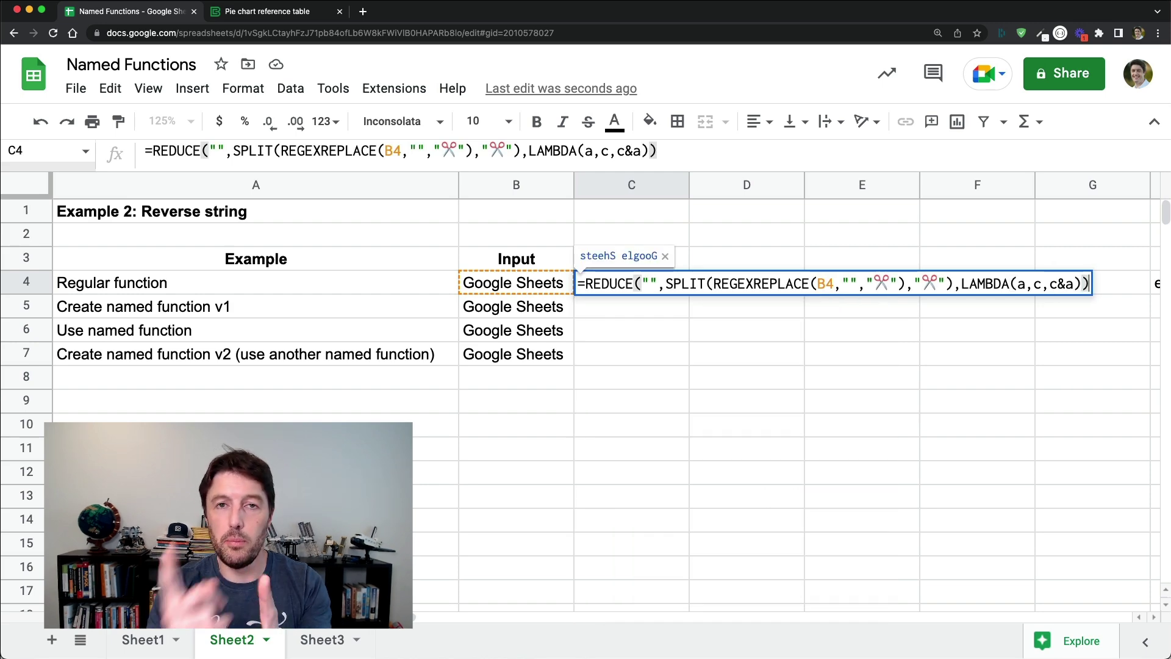
key("ctrl+Return")
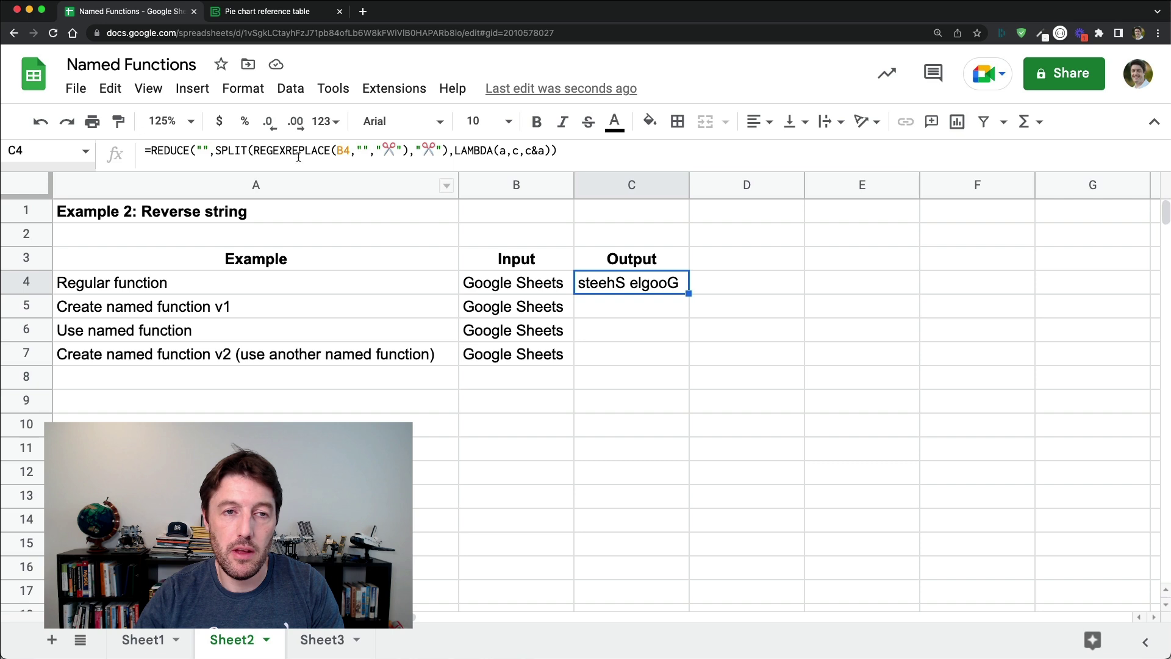
Step: Copy C4's finished reversing formula from the formula bar and open the Data menu
left_click_drag(557, 151, 145, 151)
key("super+c")
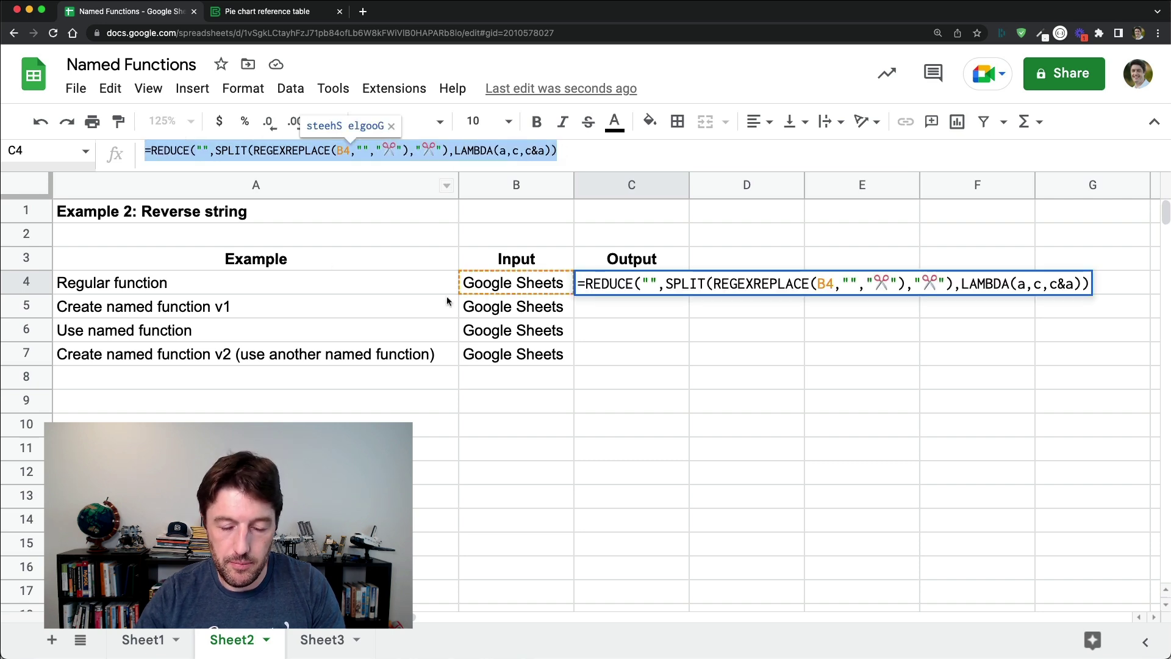
left_click(839, 381)
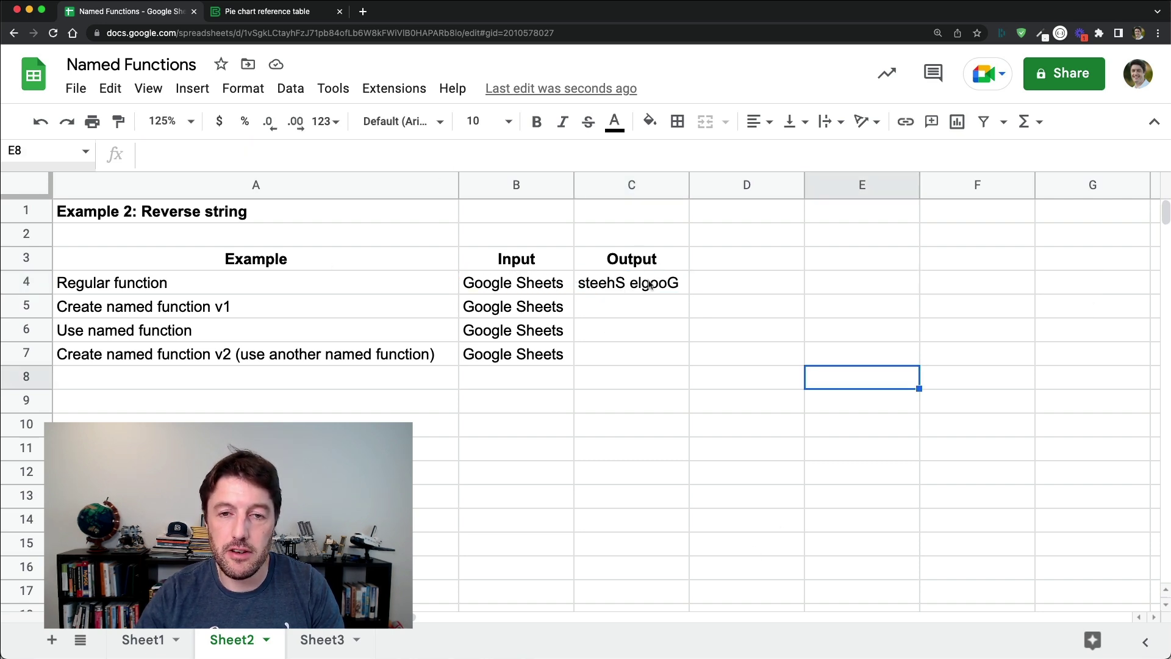
left_click(292, 93)
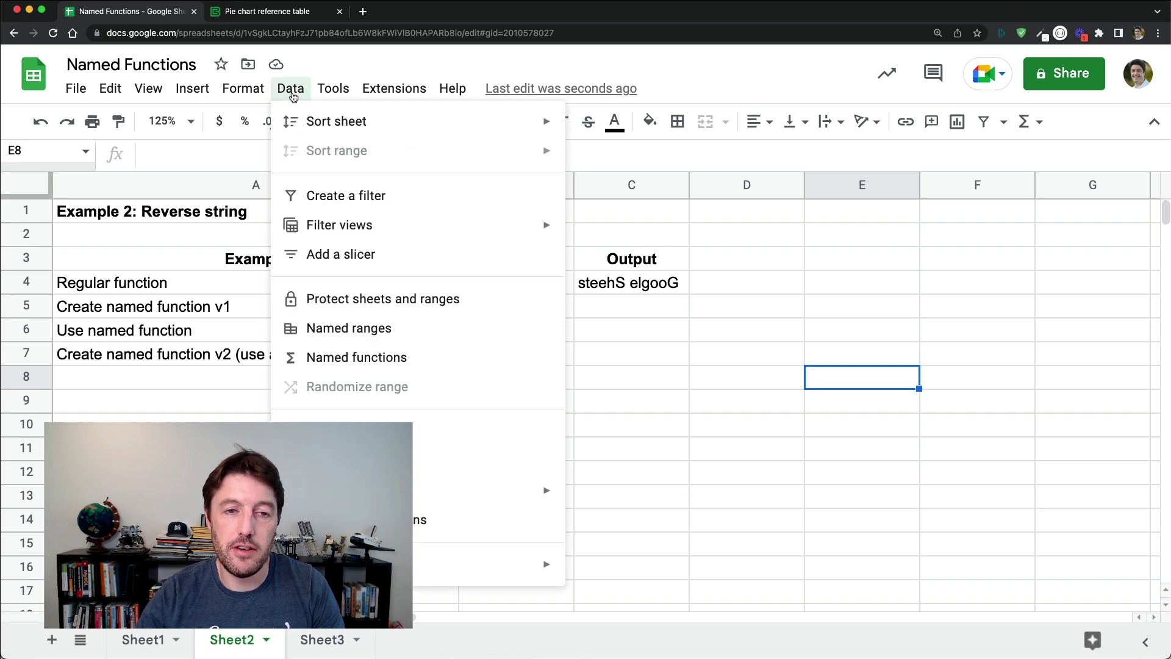
Step: Start a new named function called REVERSE_STRING_V1 with description 'Reverses a string'
left_click(428, 360)
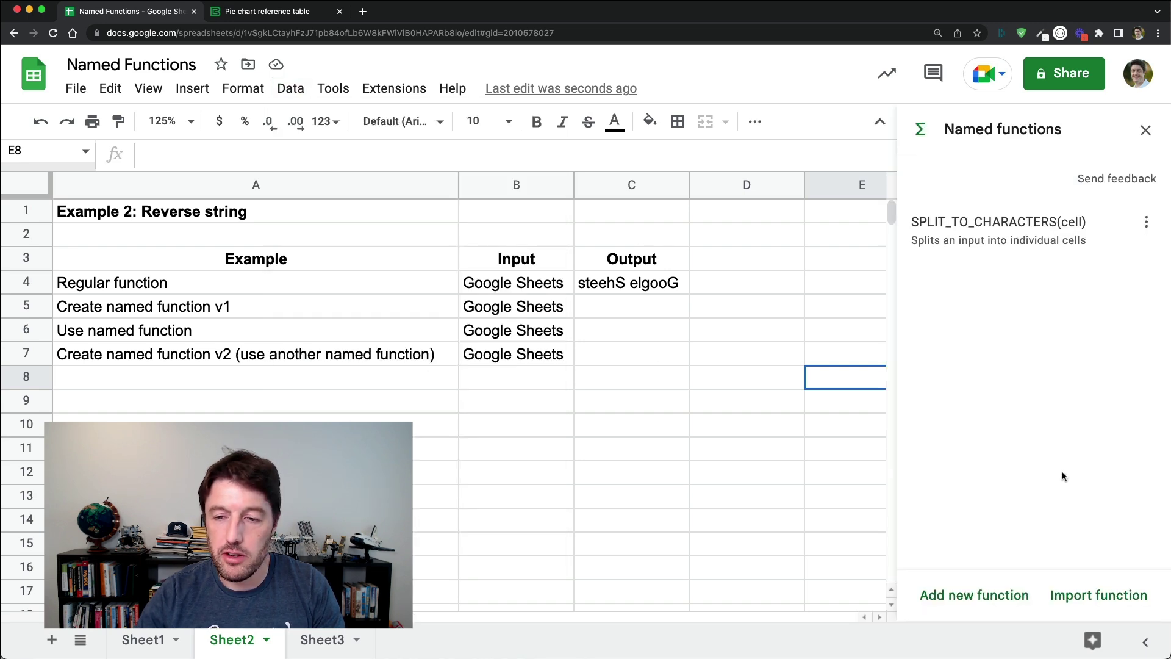
left_click(988, 593)
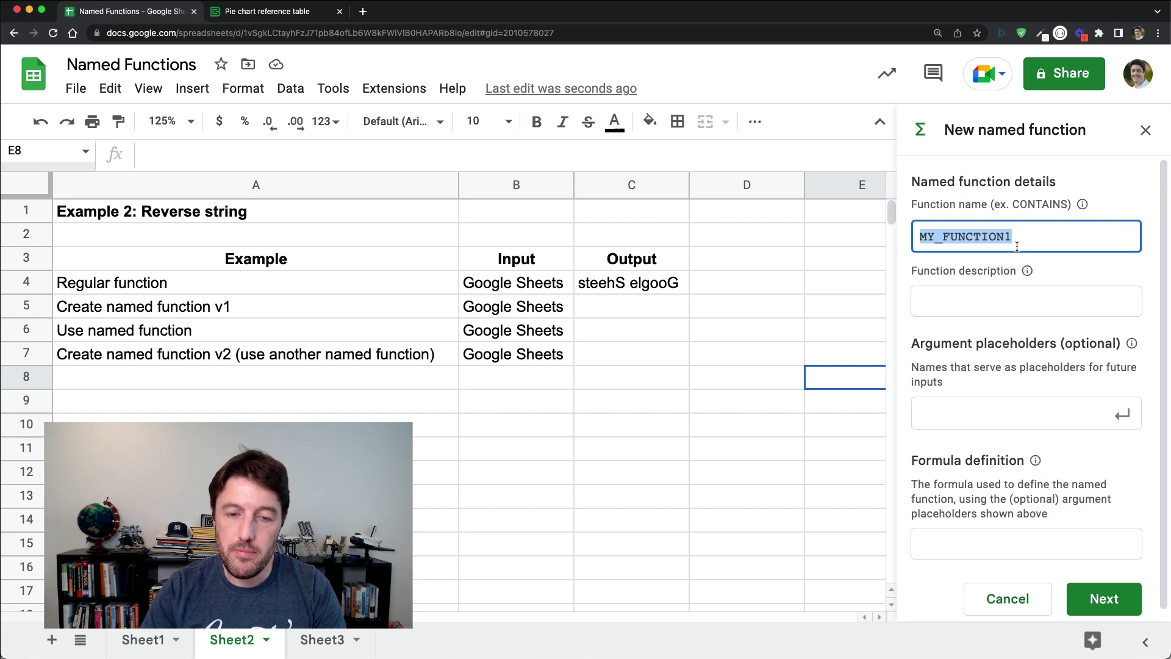
type("REVERS")
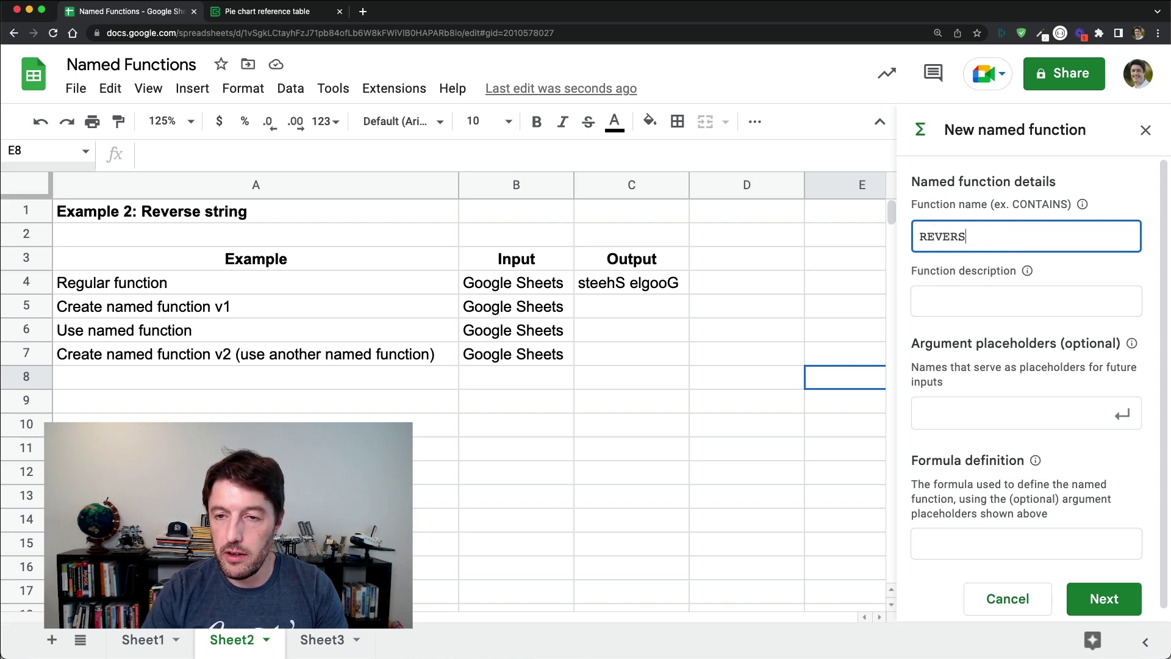
type("E_")
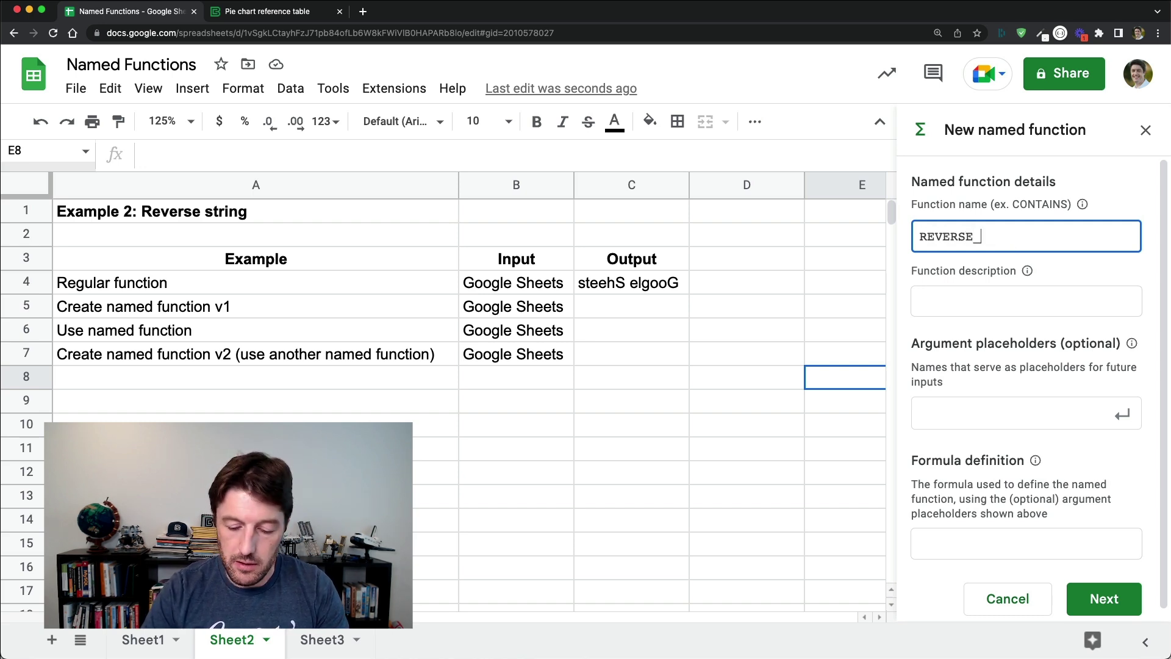
type("STRING_V")
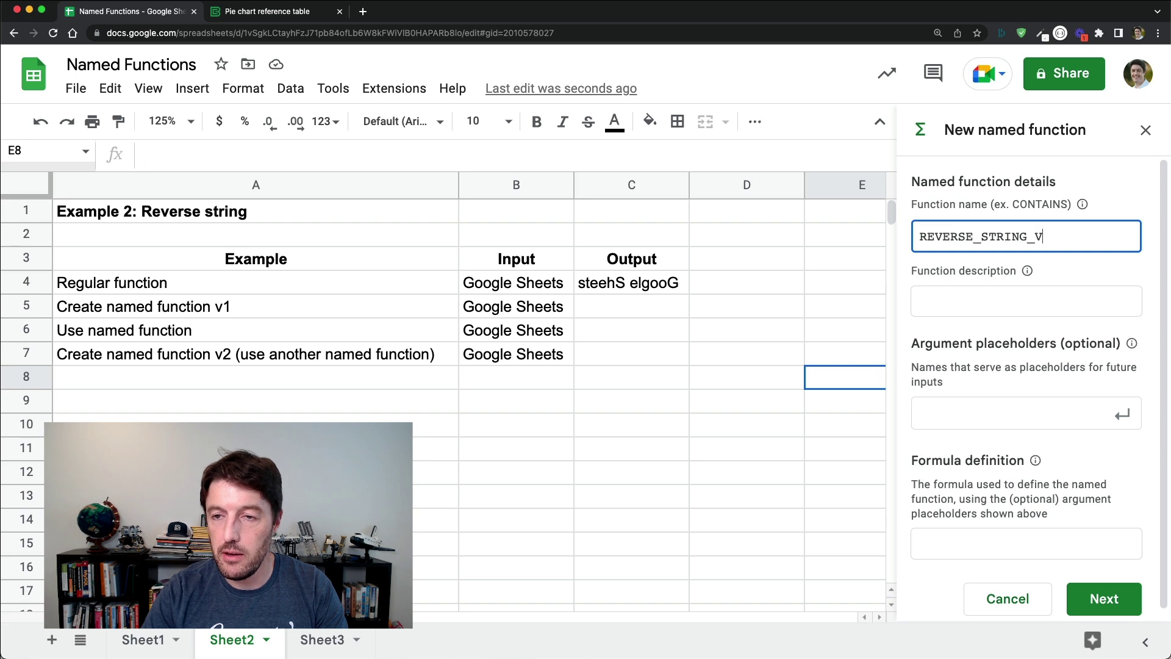
type("1")
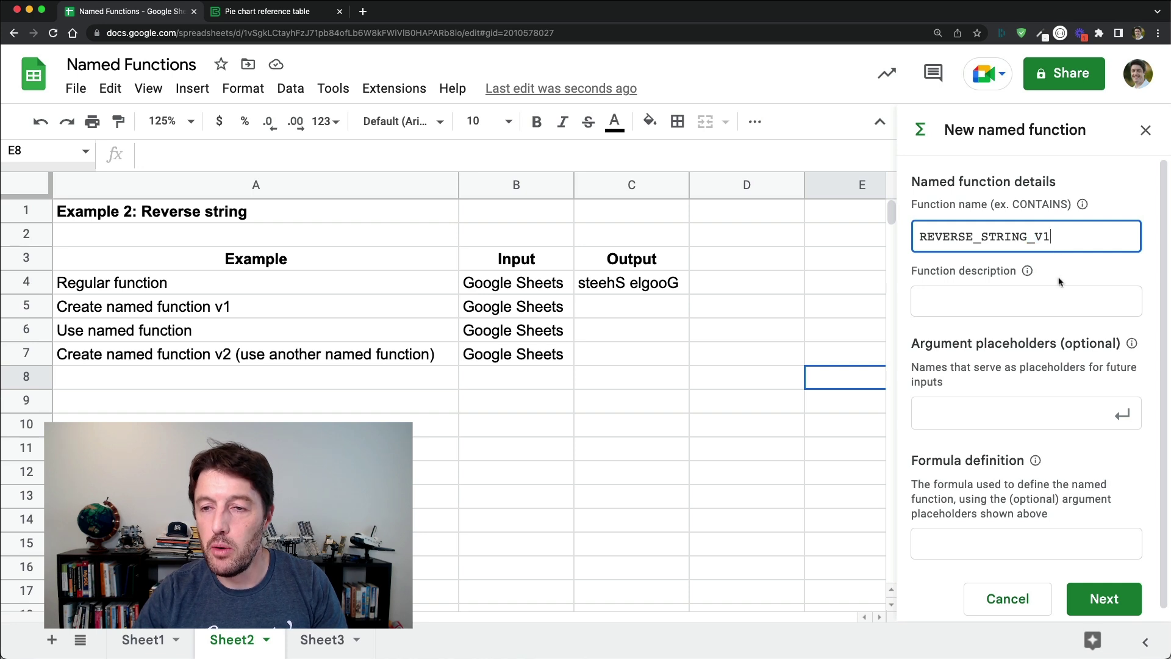
left_click(1051, 309)
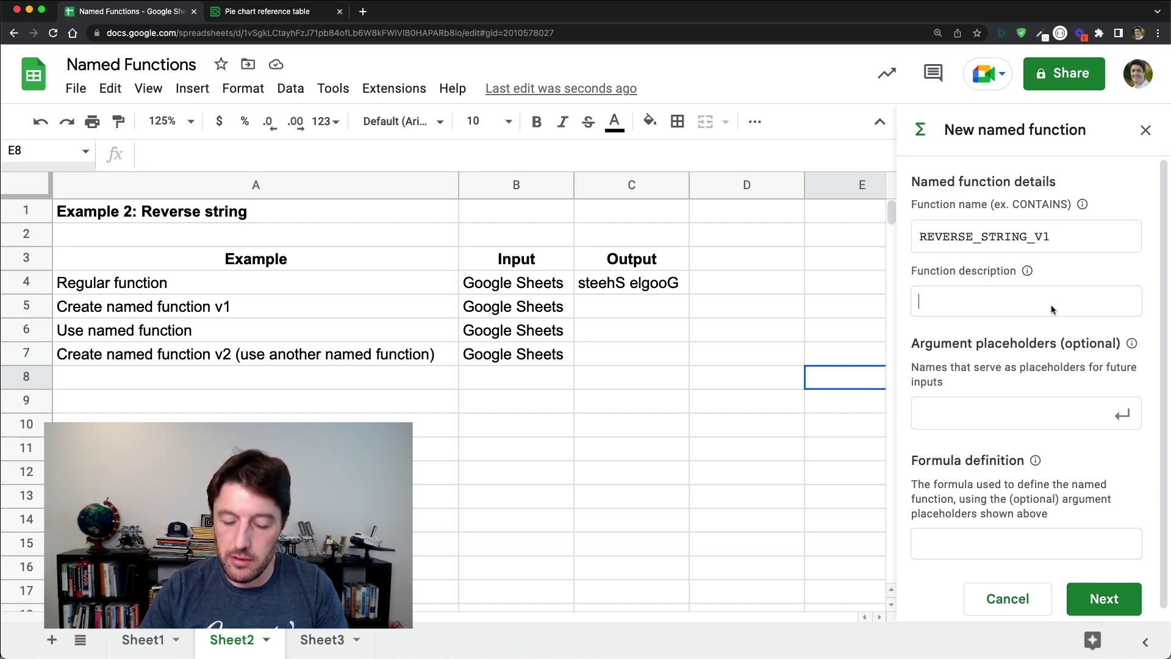
type("Rev")
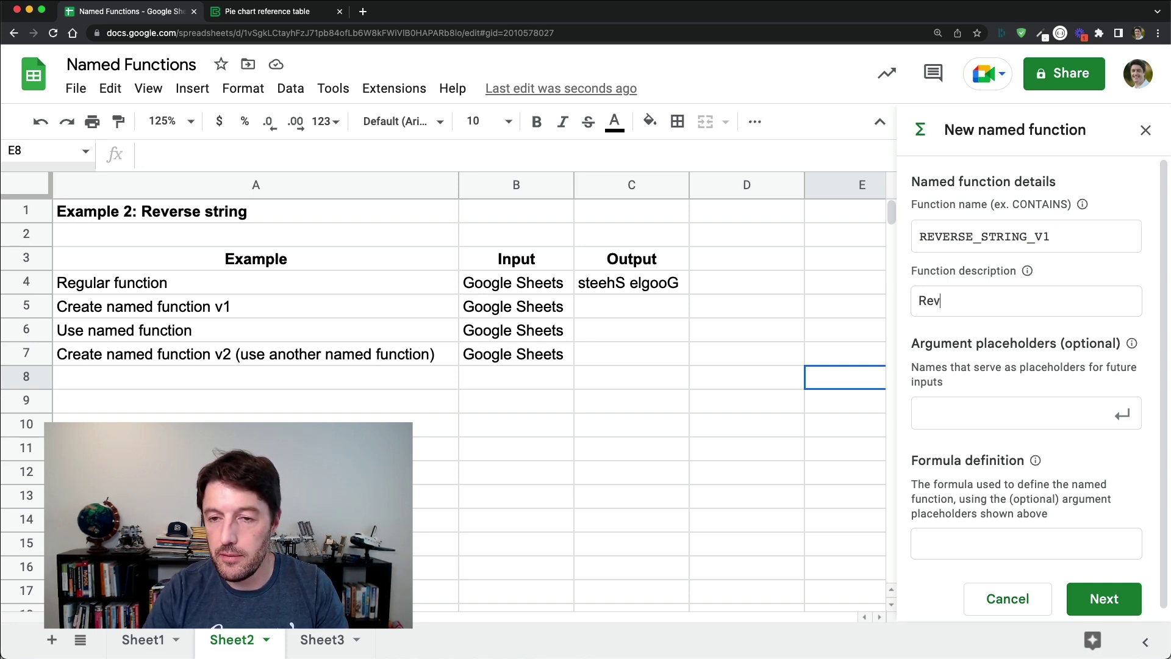
type("erses a string")
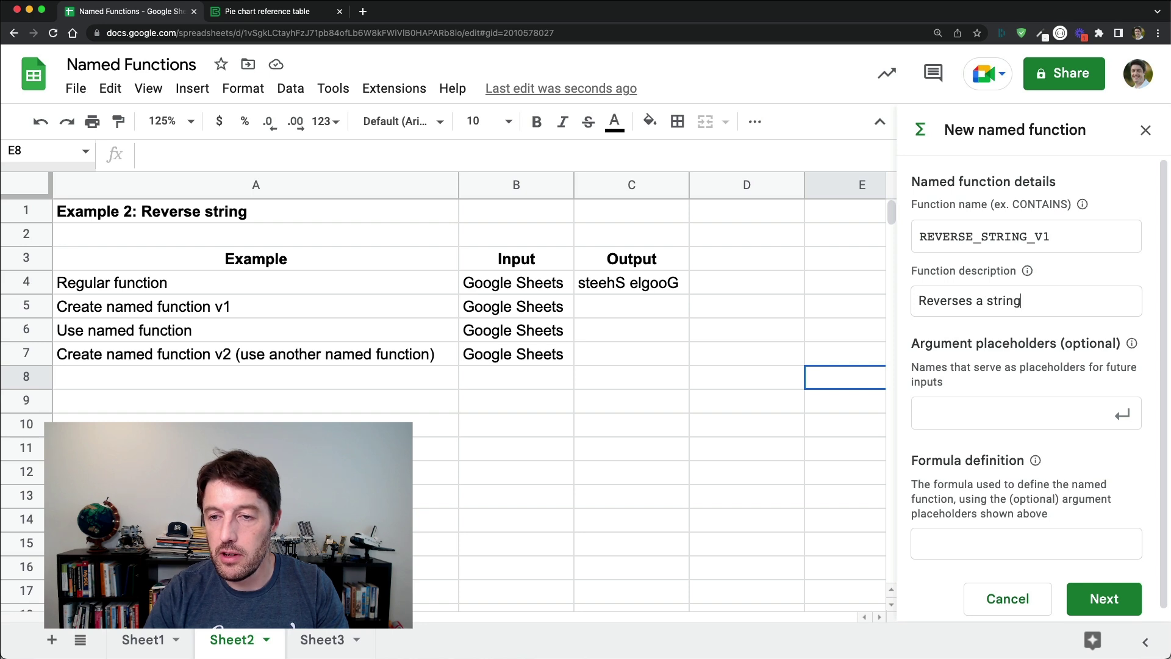
Step: Paste C4's reversing formula as its definition, turning B4 into the argument 'cell'
key("super+v")
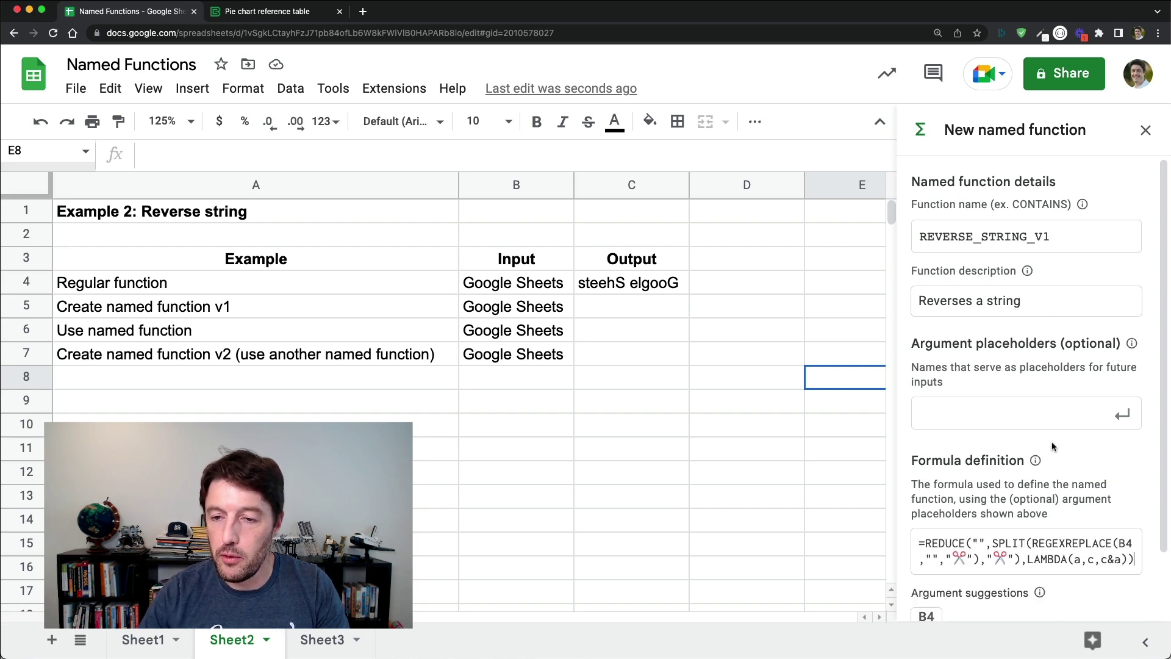
scroll(1053, 447, "down", 2)
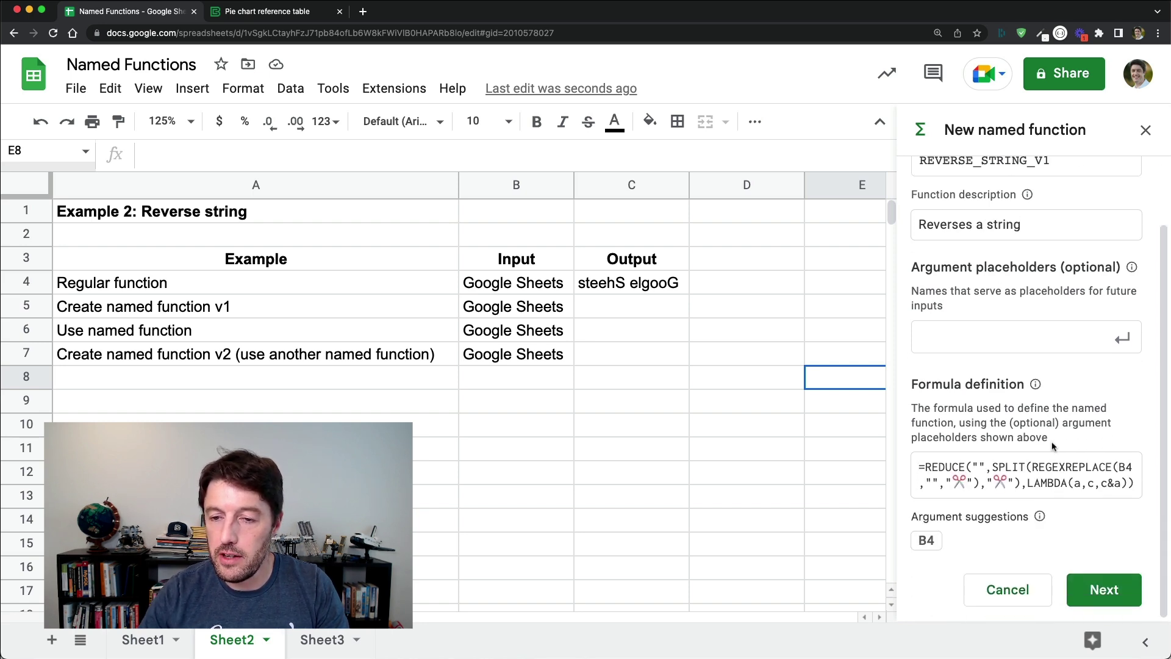
left_click(926, 543)
left_click(932, 544)
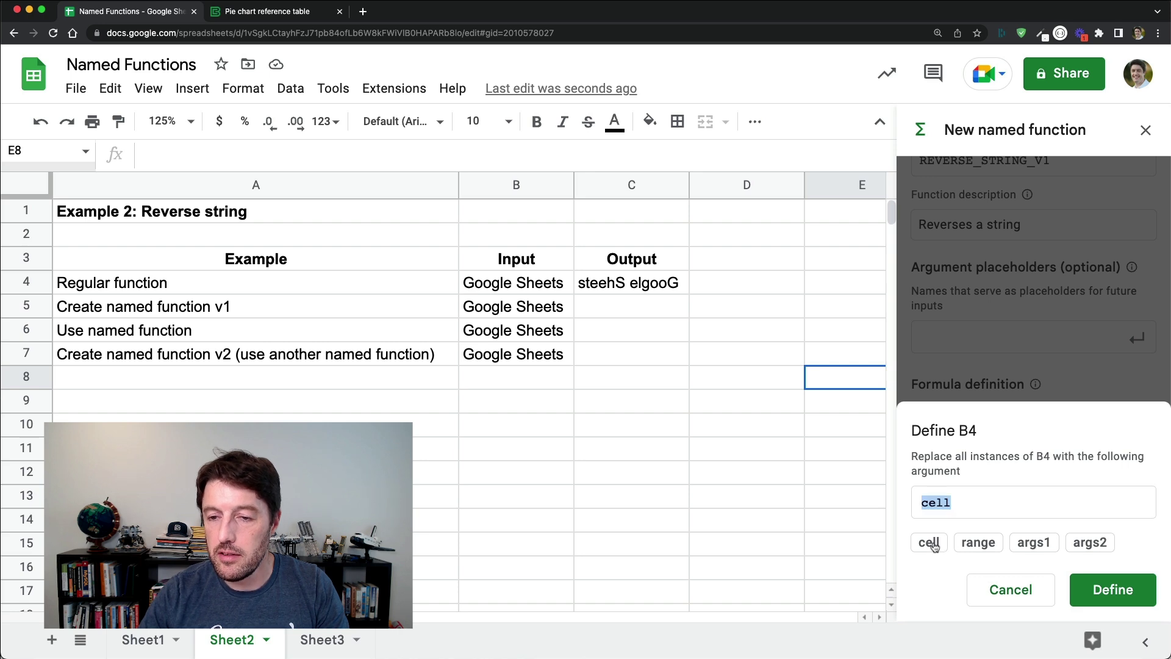
left_click(1089, 587)
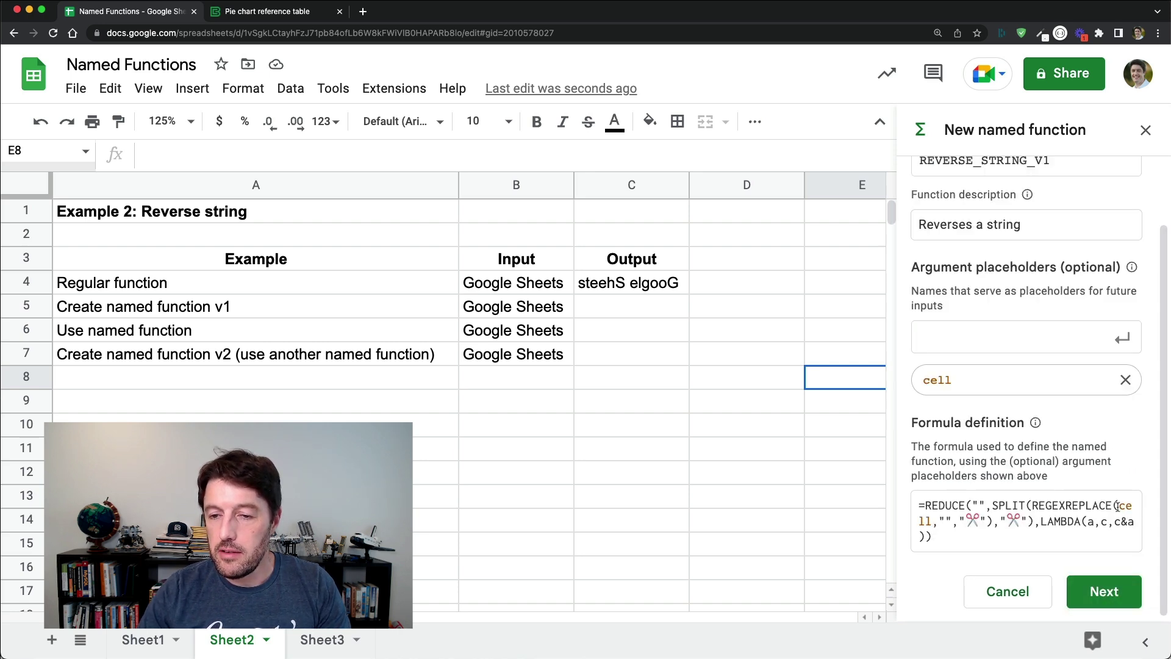
left_click(1104, 590)
Step: Describe the cell argument as 'The string to be reversed' with example A1, then create the function
left_click(989, 408)
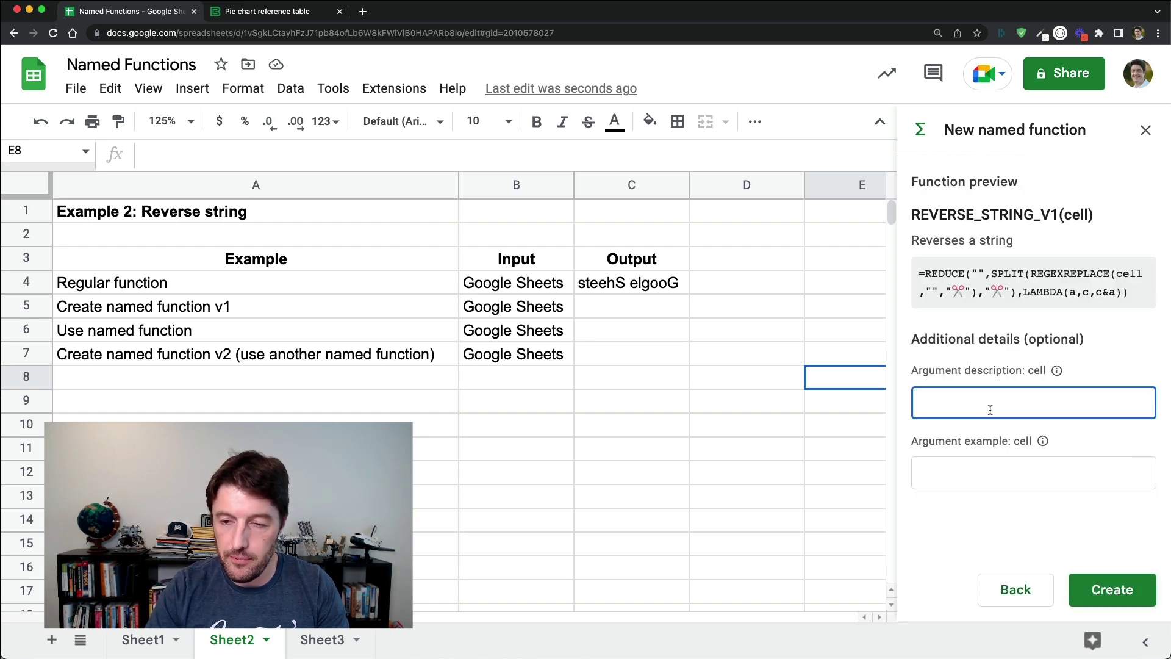
type("The string to be re")
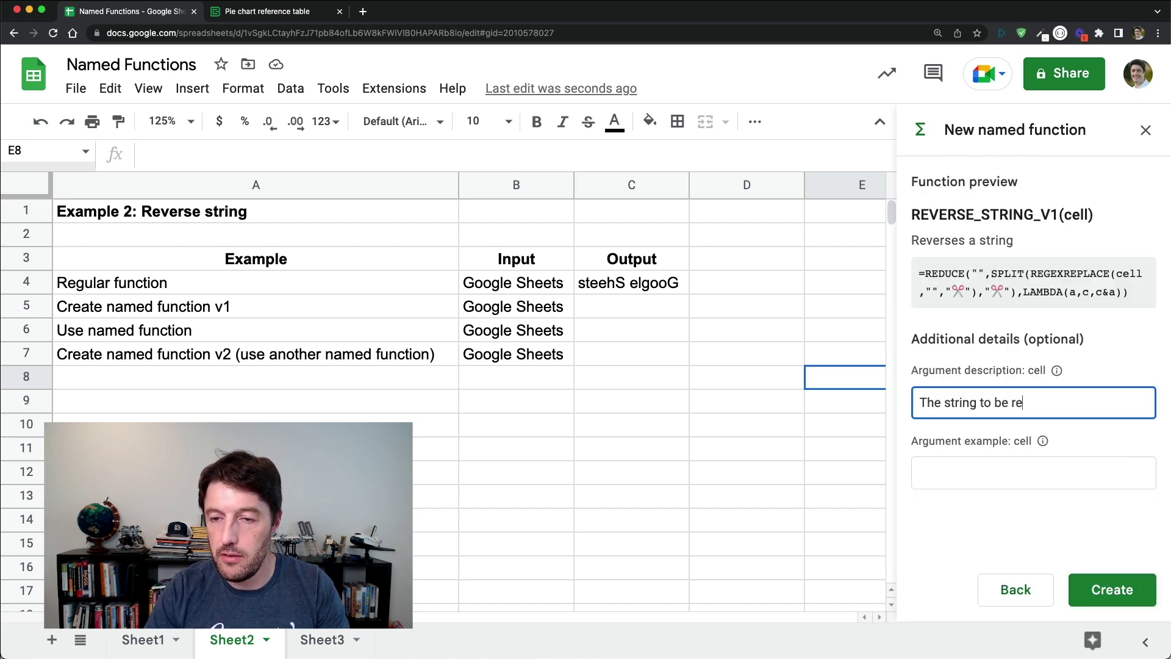
type("verses")
key("BackSpace")
type("d")
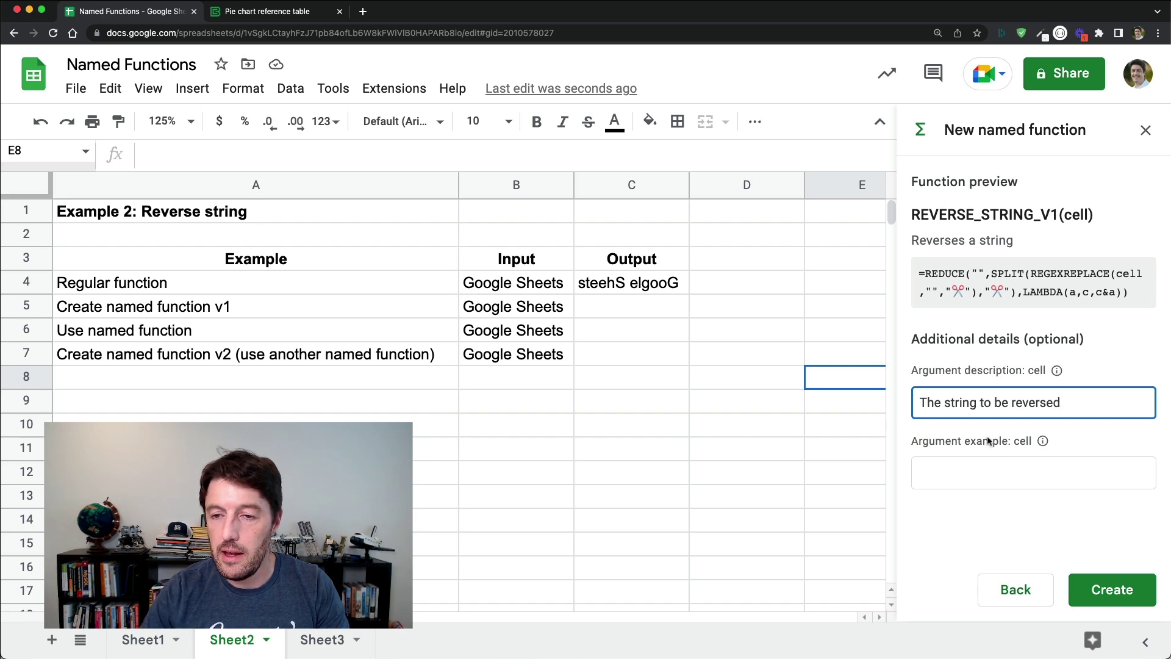
left_click(999, 476)
type("A1")
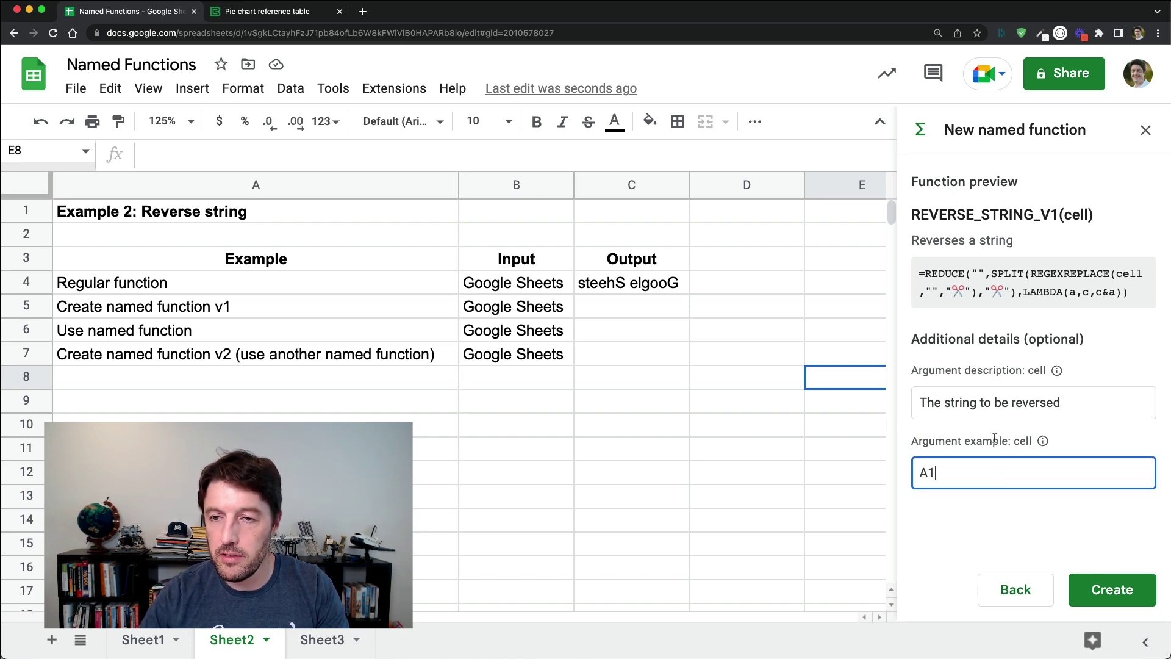
left_click(1113, 587)
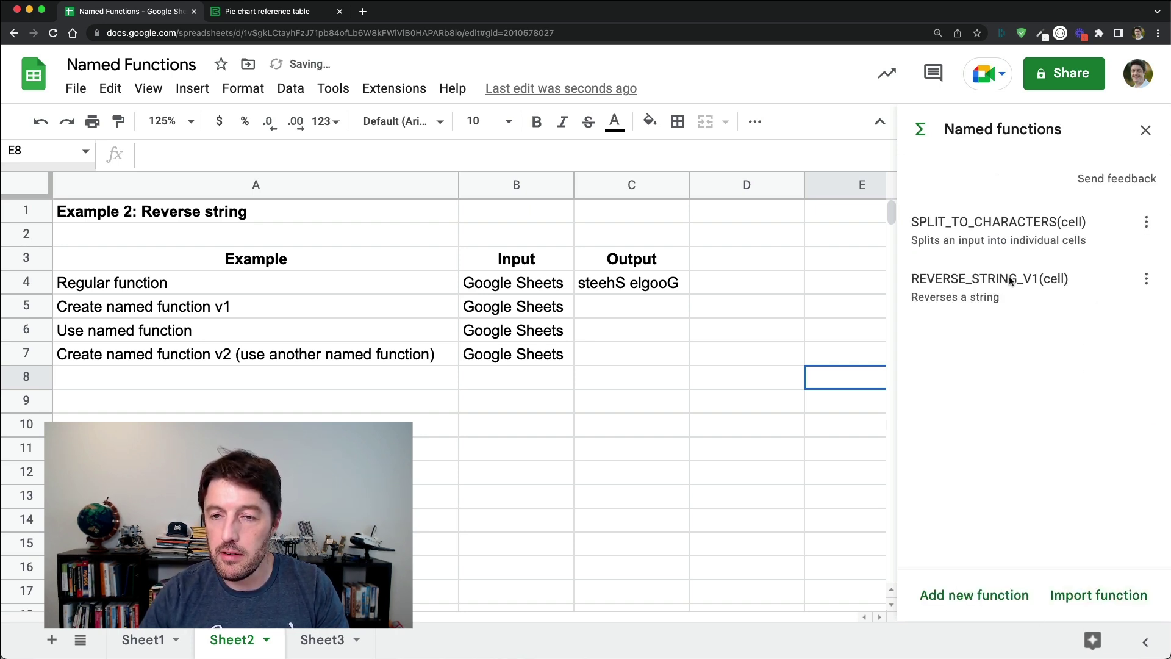
Step: Enter =REVERSE_STRING_V1(B5) in C5 and close the Named functions sidebar
left_click(680, 310)
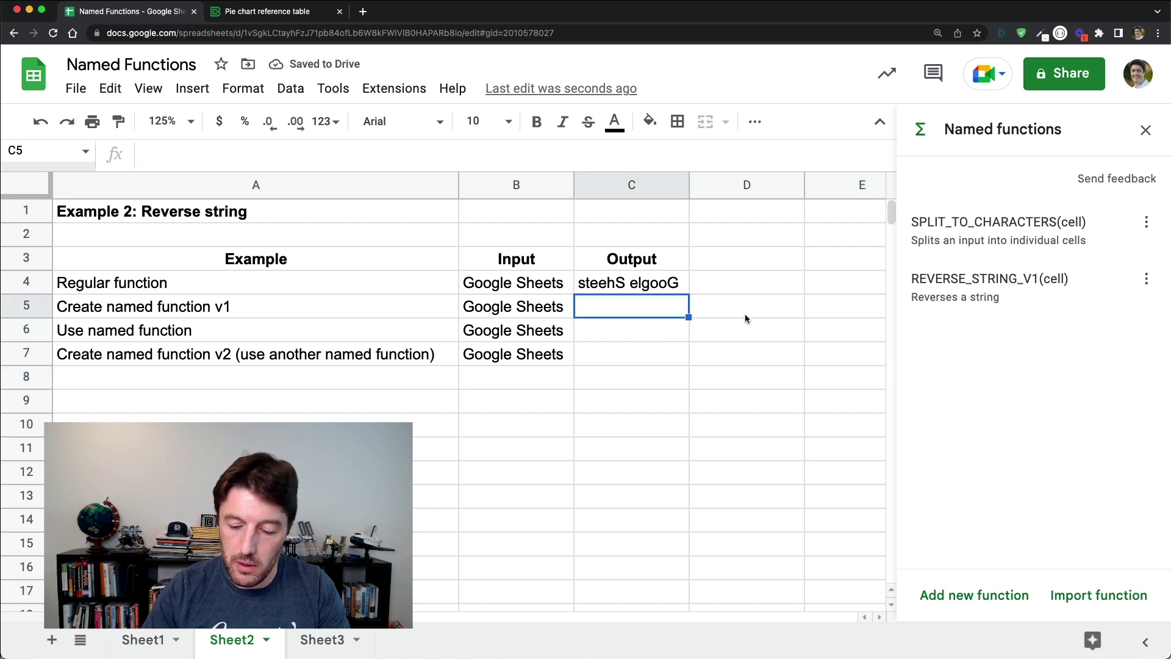
type("=reve")
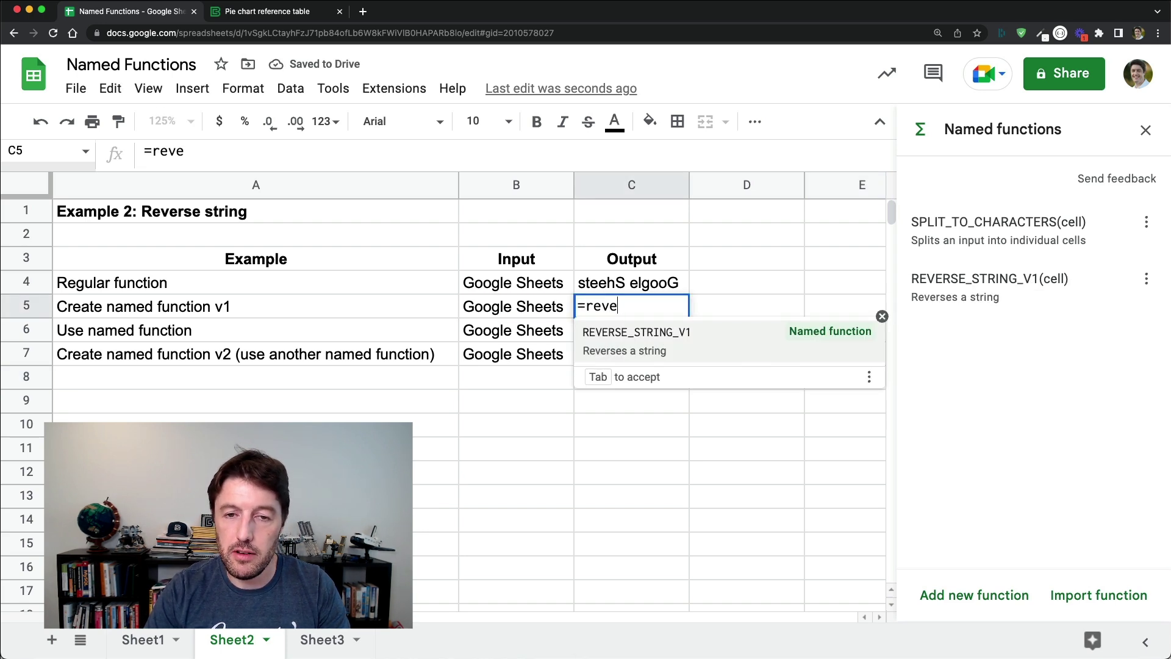
left_click(729, 339)
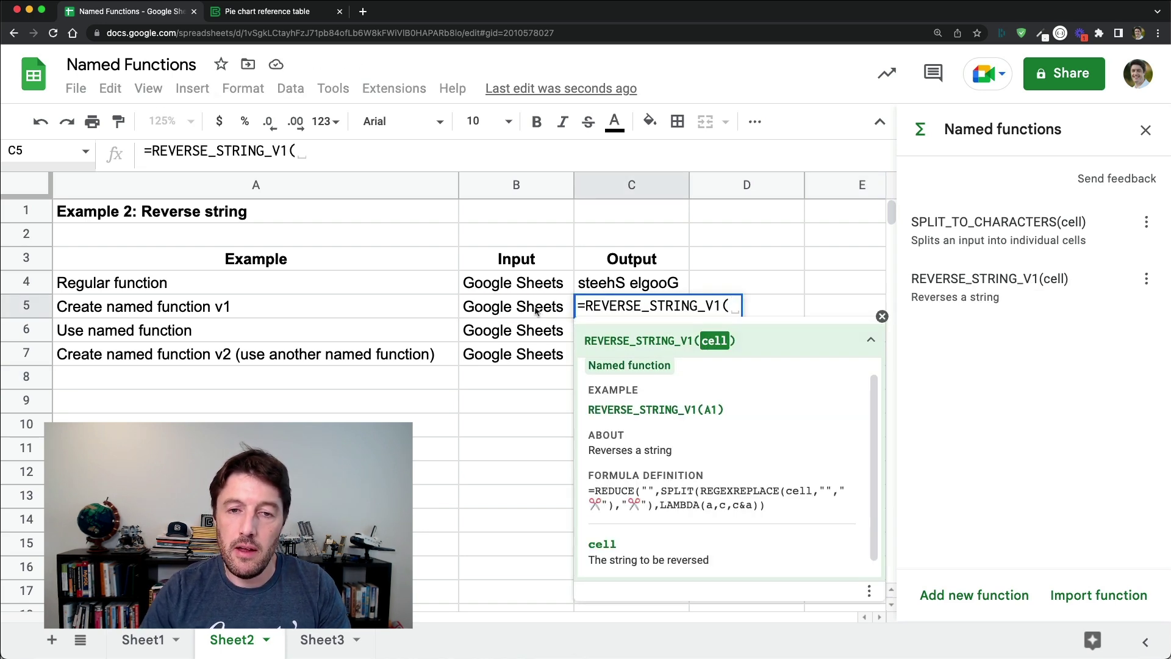
scroll(727, 437, "down", 1)
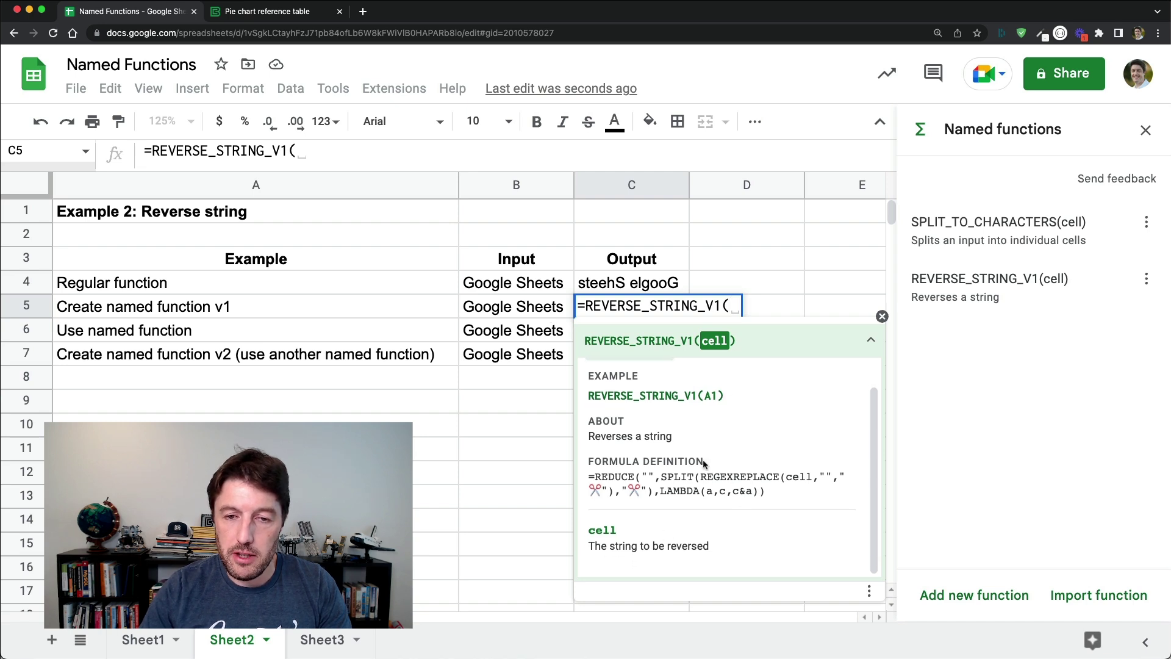
scroll(704, 464, "up", 2)
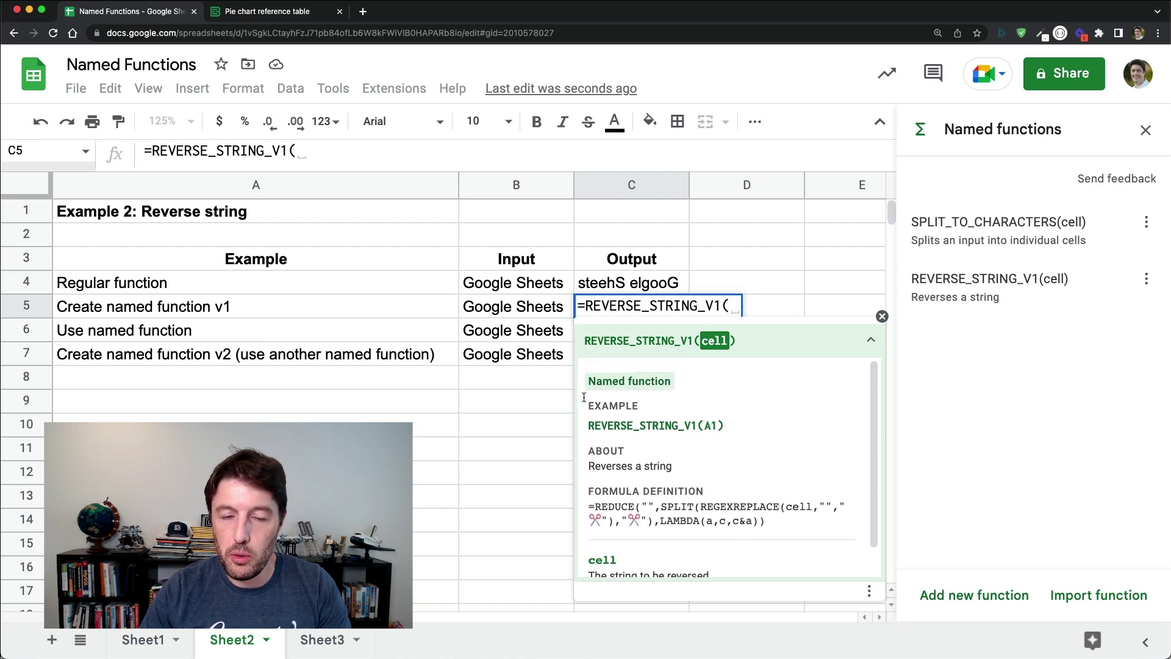
left_click(540, 313)
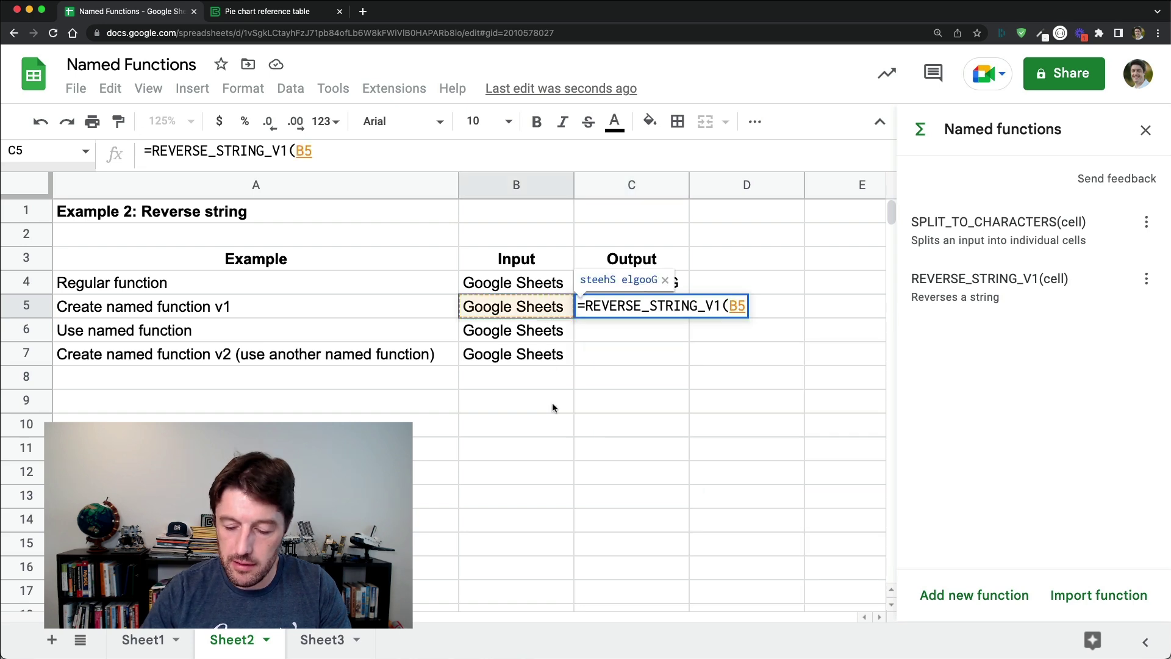
key("Return")
key("Up")
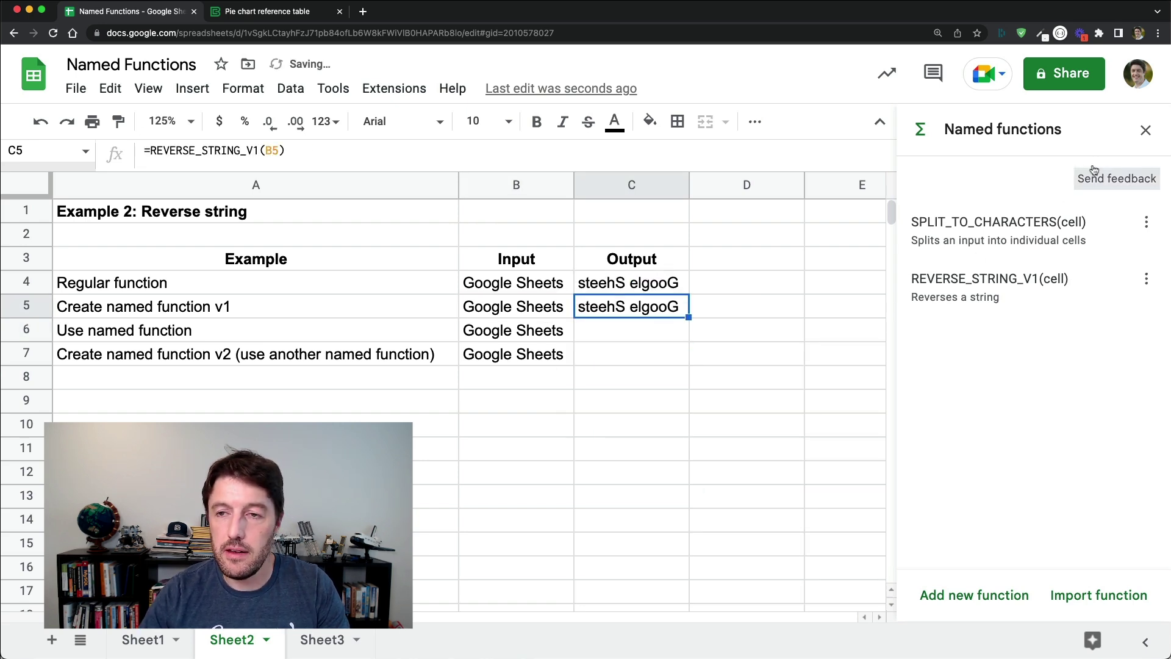
left_click(1145, 130)
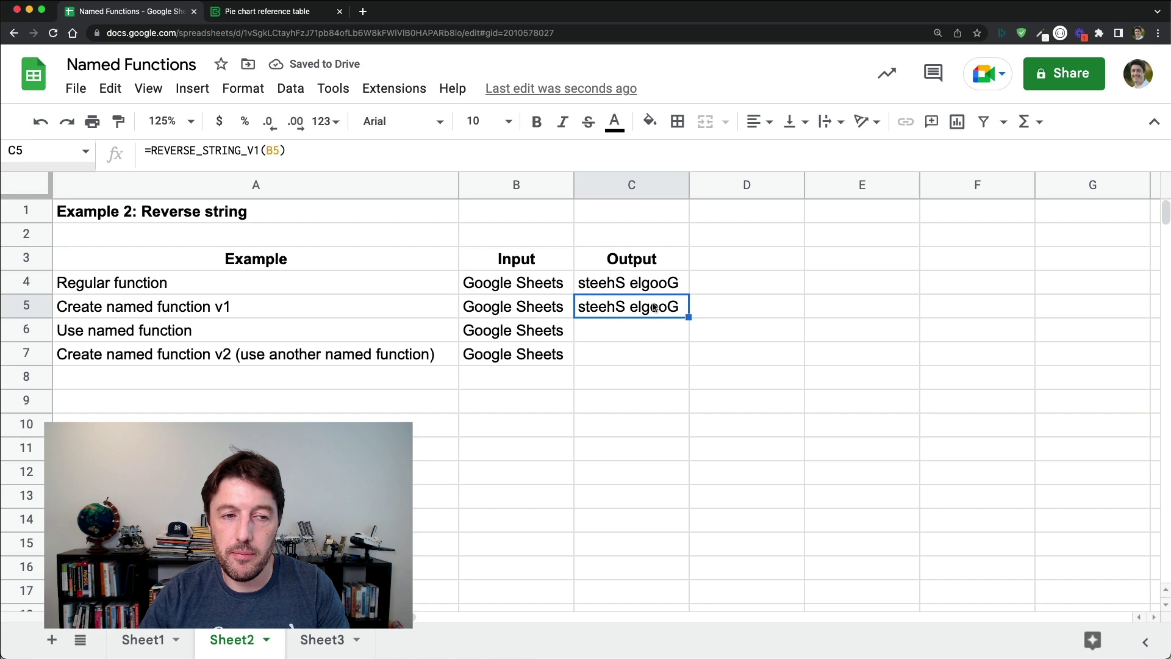
key("Up")
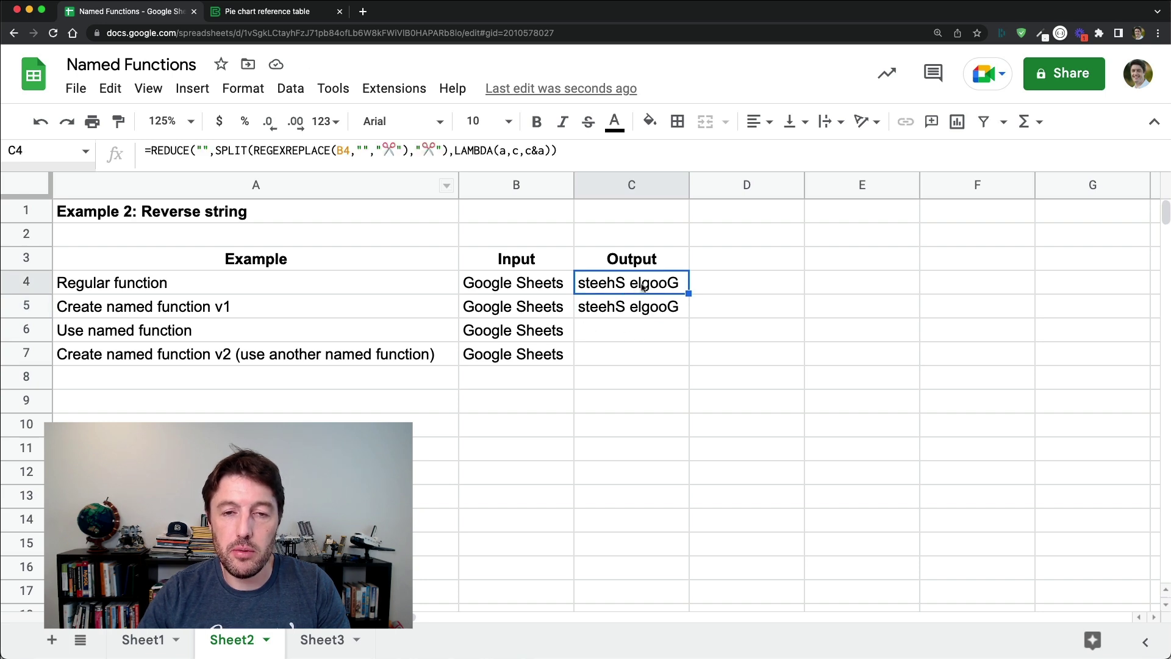
left_click(561, 333)
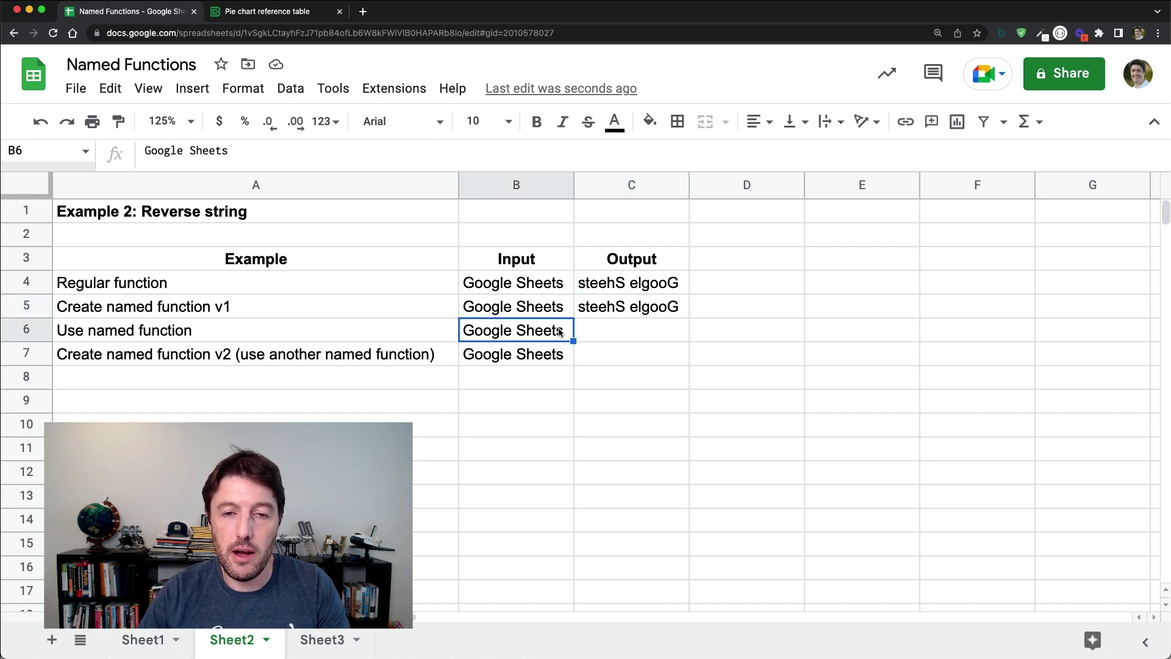
left_click(627, 292)
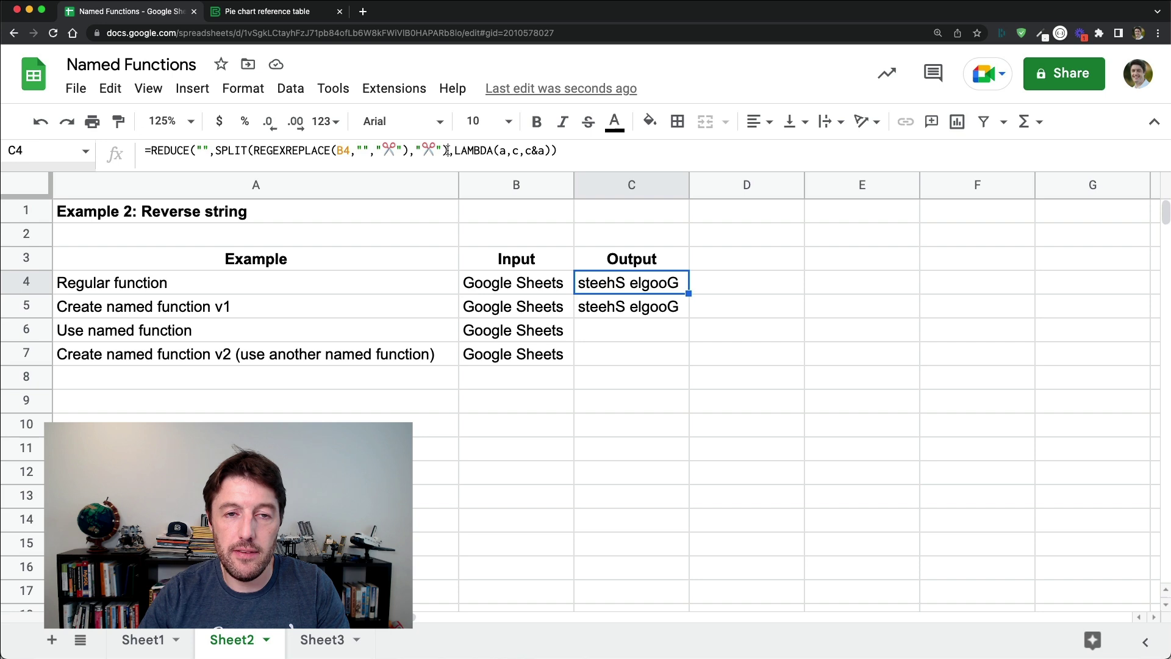
mouse_move(447, 150)
left_mouse_down()
mouse_move(221, 153)
mouse_move(448, 155)
left_mouse_up()
left_click(218, 153)
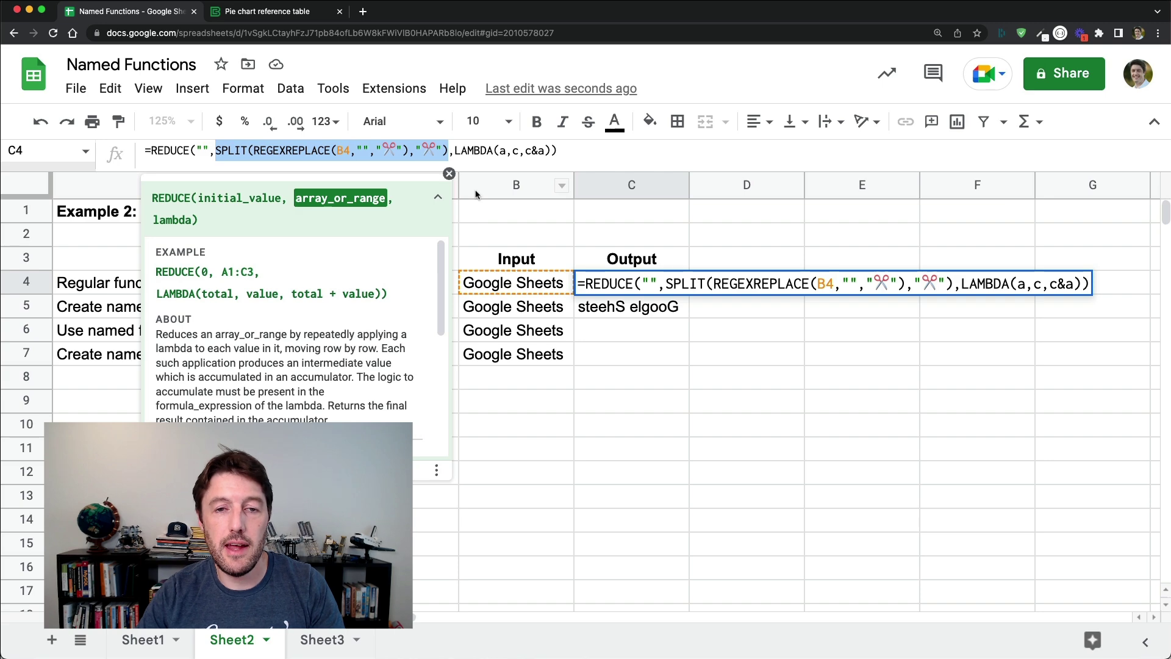
key("Escape")
Step: Enter =REDUCE("",SPLIT_TO_CHARACTERS(B6),LAMBDA(a,c,c&a)) in C6
left_click(646, 326)
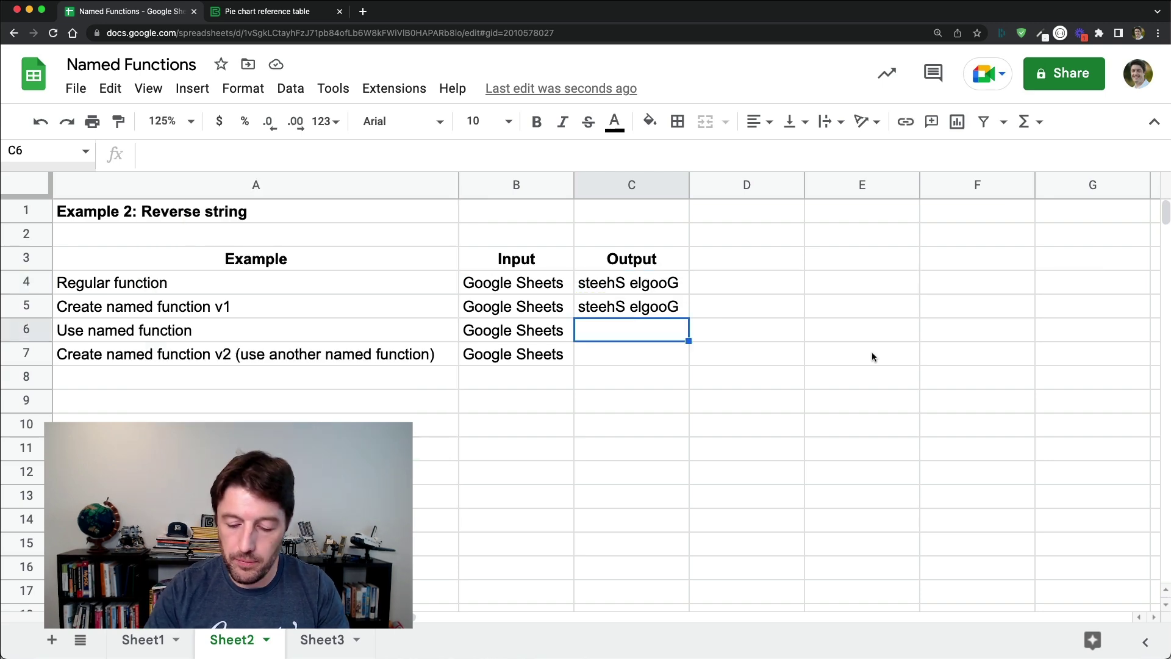
type("=reduc")
key("Tab")
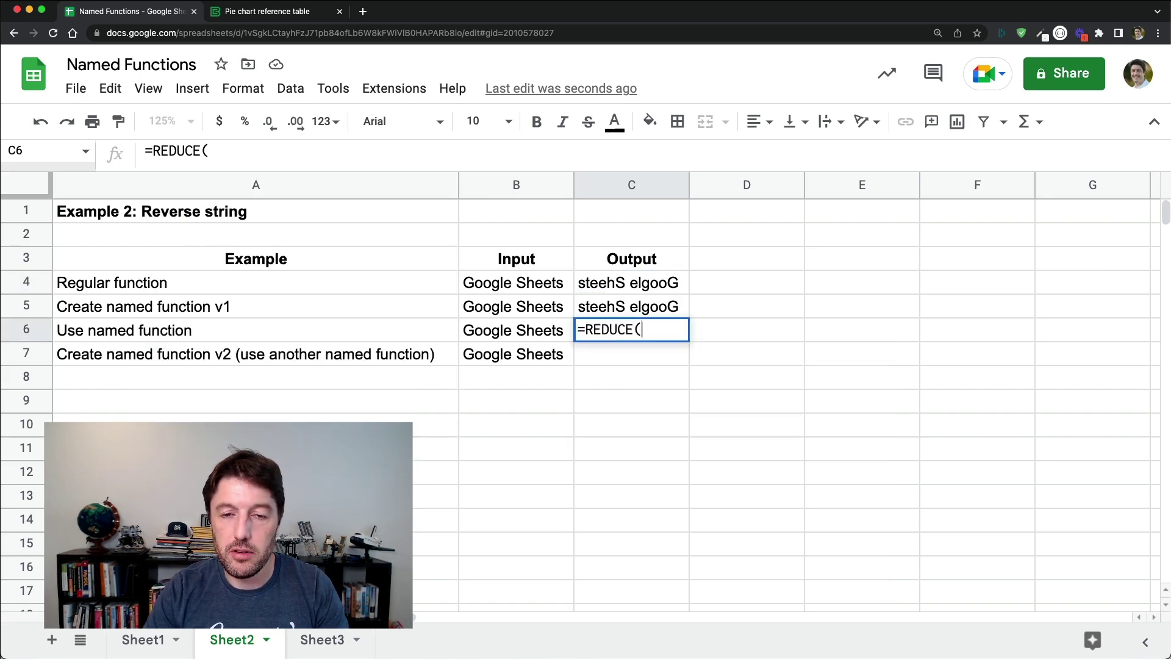
type("\"\"")
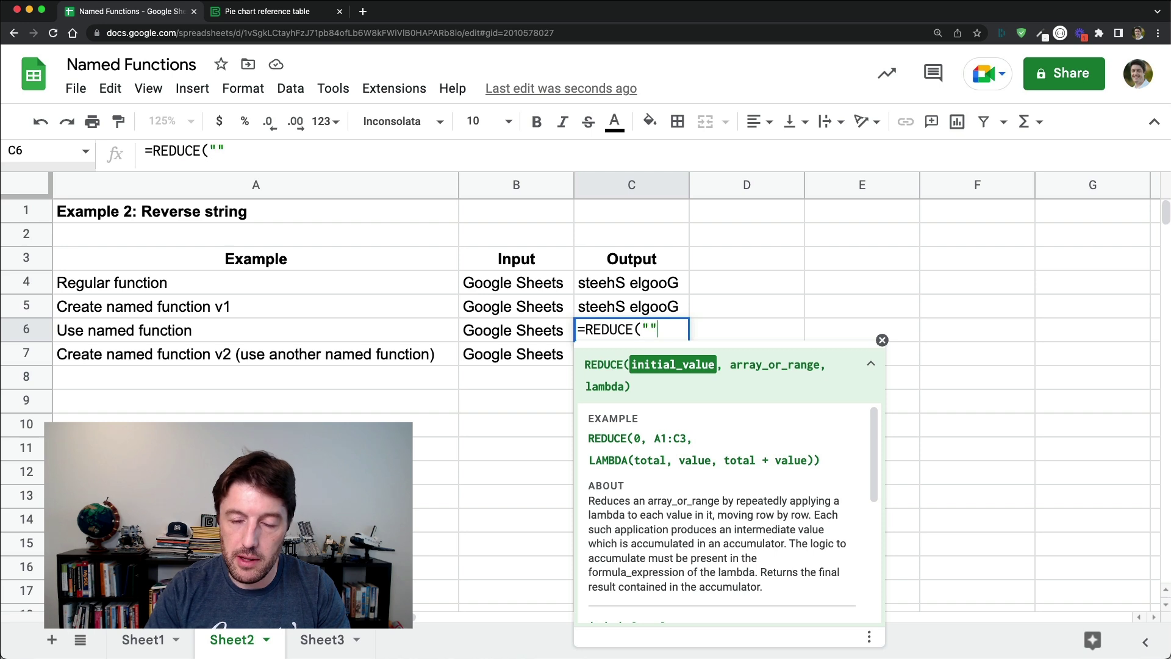
type(",split")
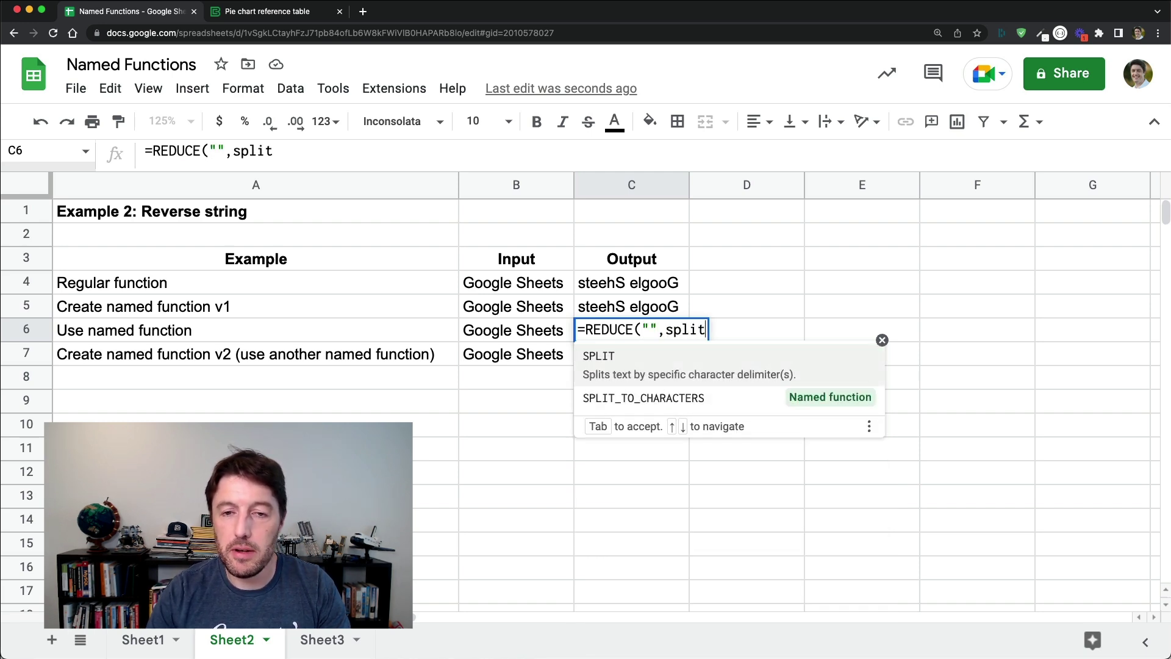
left_click(758, 397)
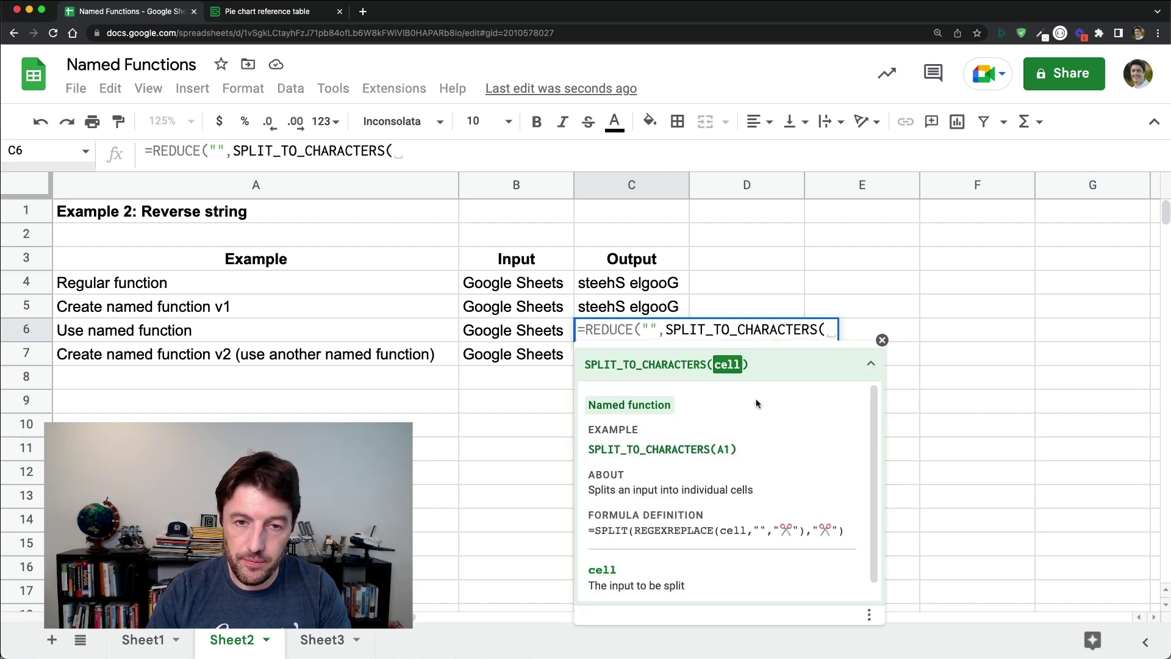
left_click(528, 338)
type(")")
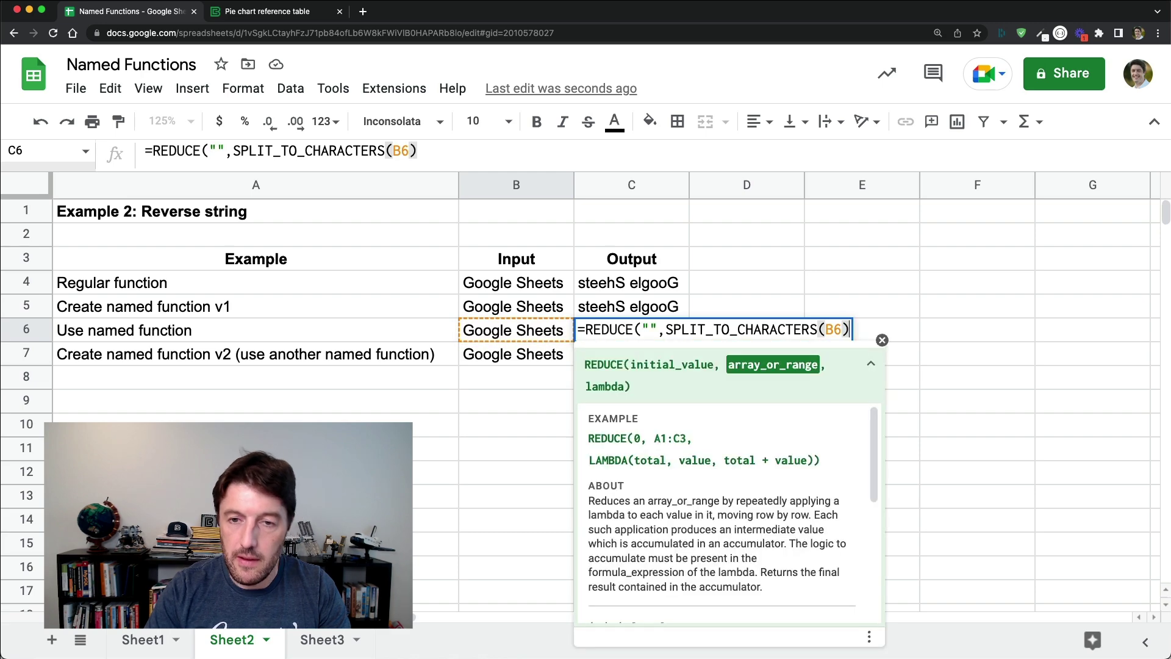
type(",Lamb")
key("Tab")
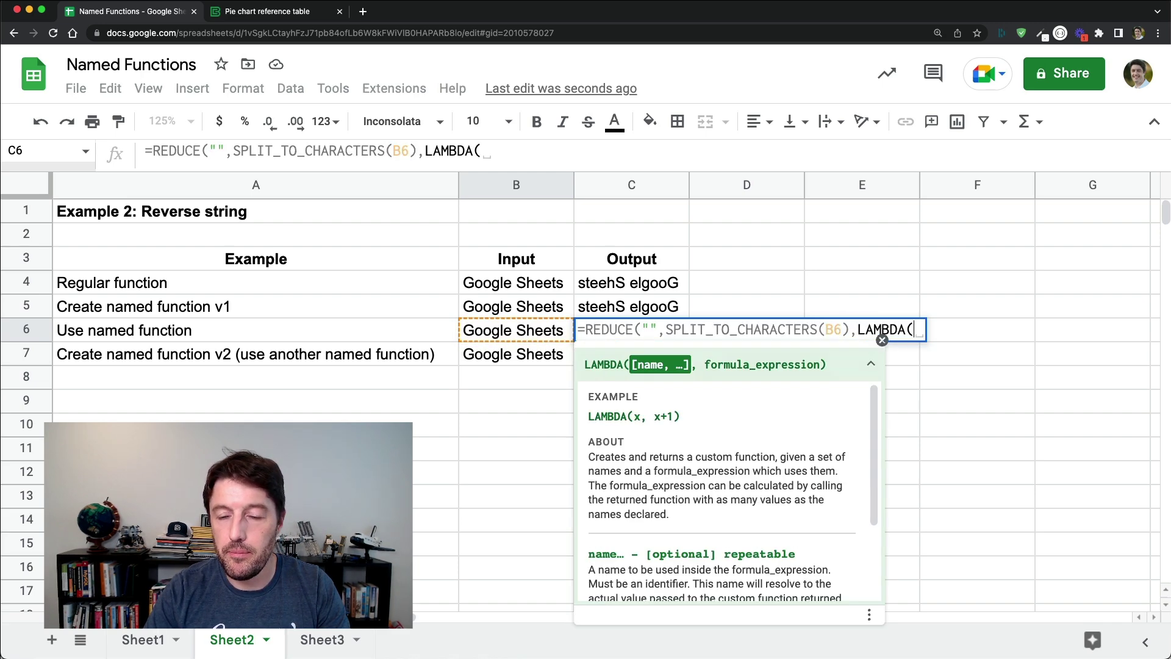
type("a,c,")
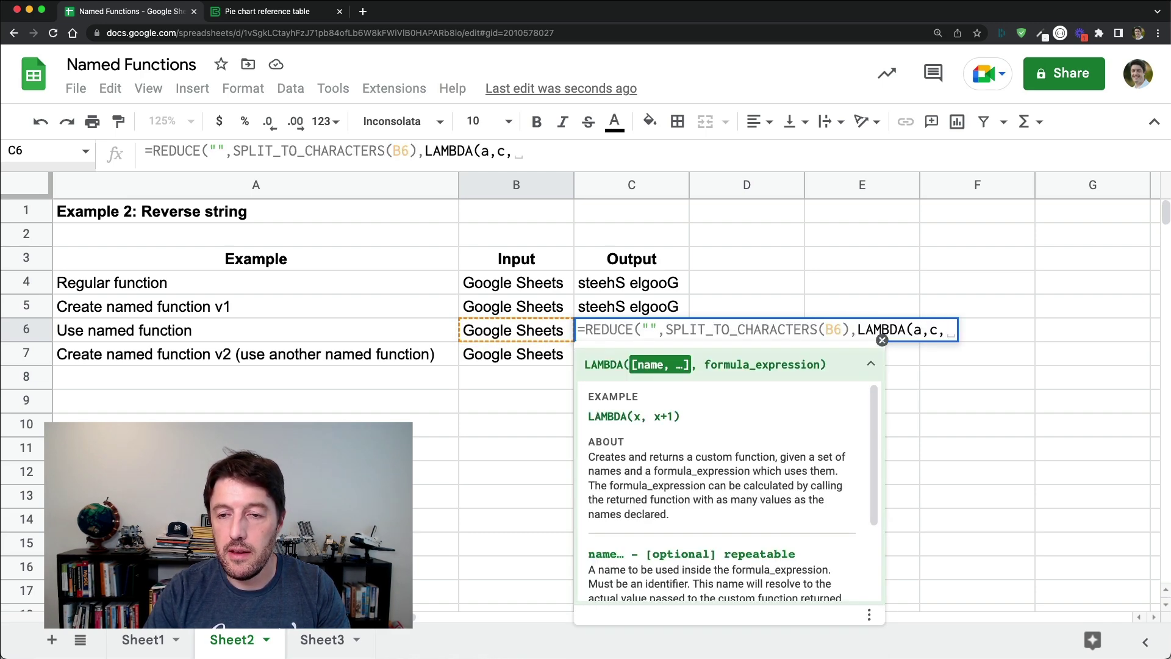
type("c&A")
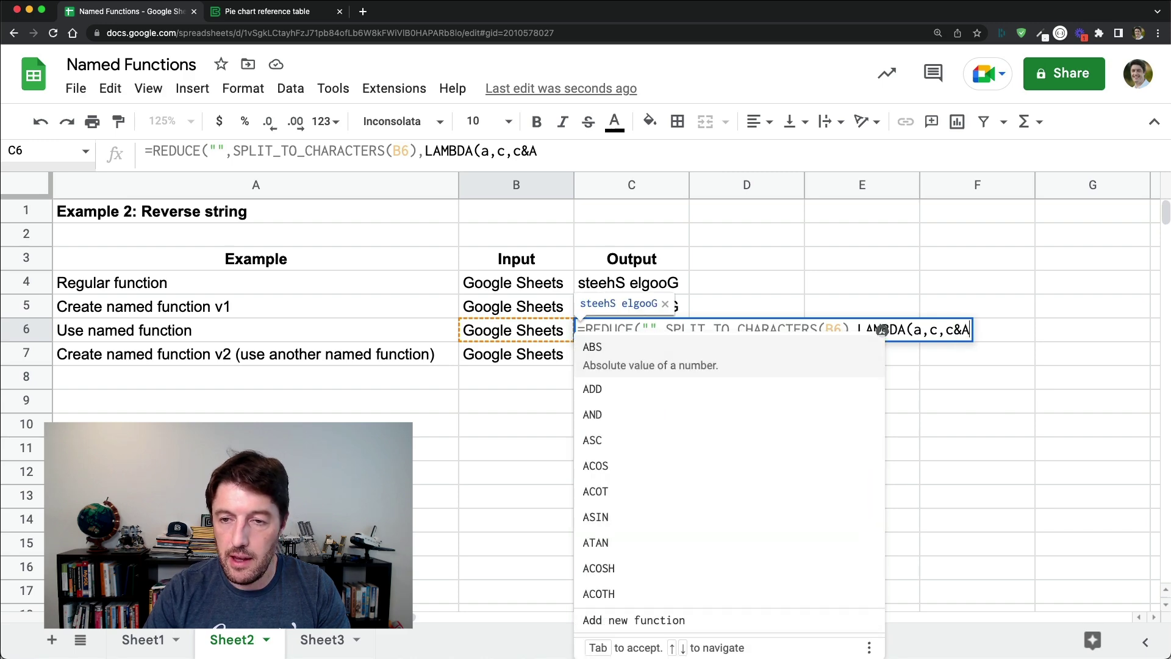
type(")")
key("BackSpace")
key("BackSpace")
type("a))")
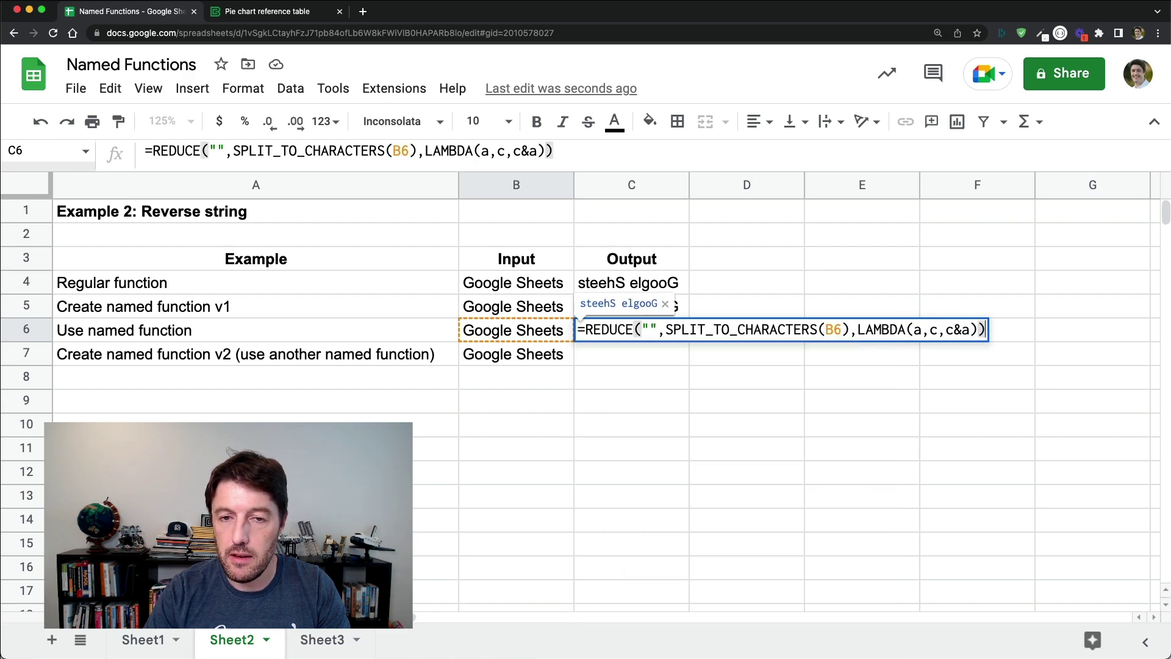
key("Return")
left_click(631, 330)
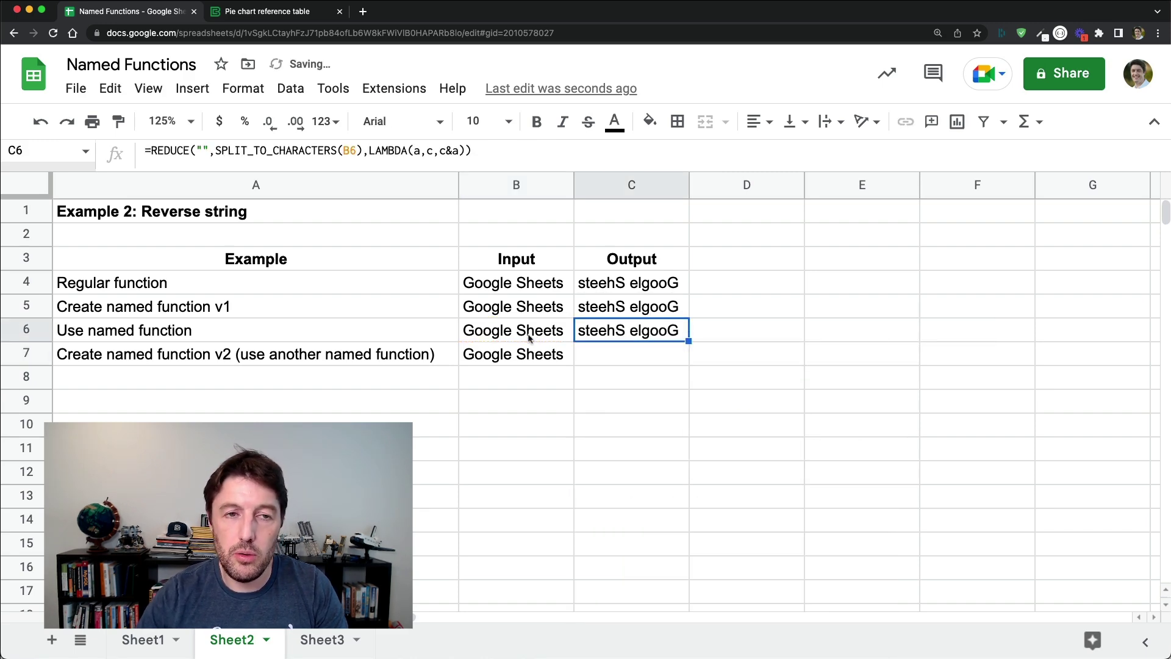
Step: Compare C6's SPLIT_TO_CHARACTERS formula with C4's SPLIT-based formula, leaving both unchanged
left_click_drag(362, 151, 215, 157)
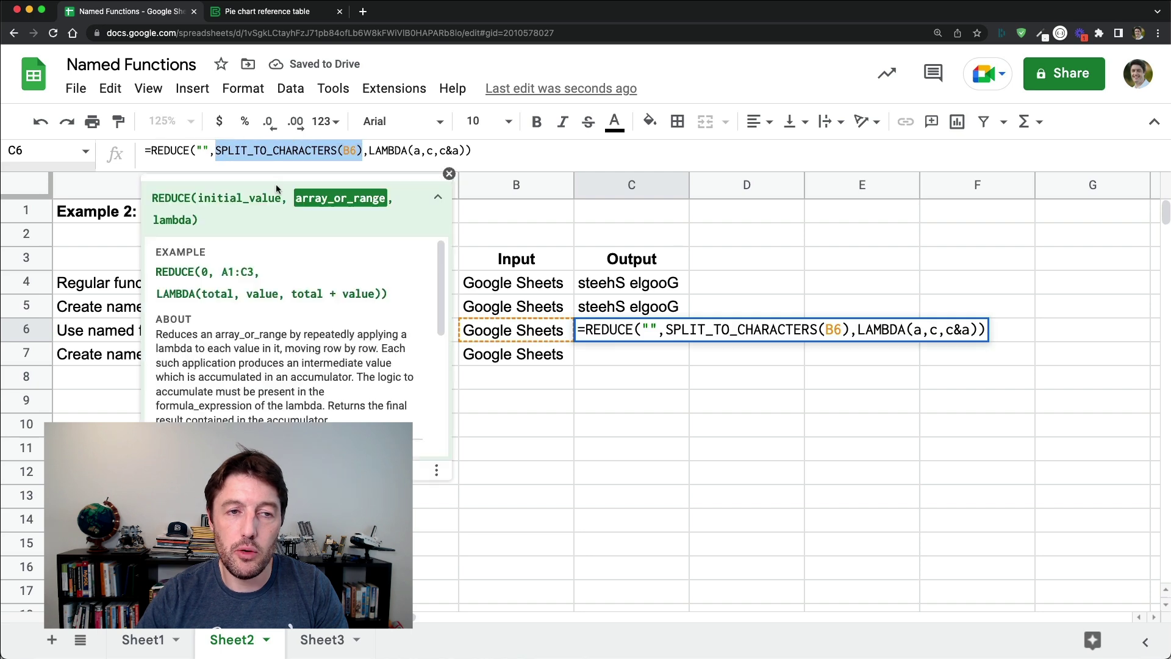
key("Escape")
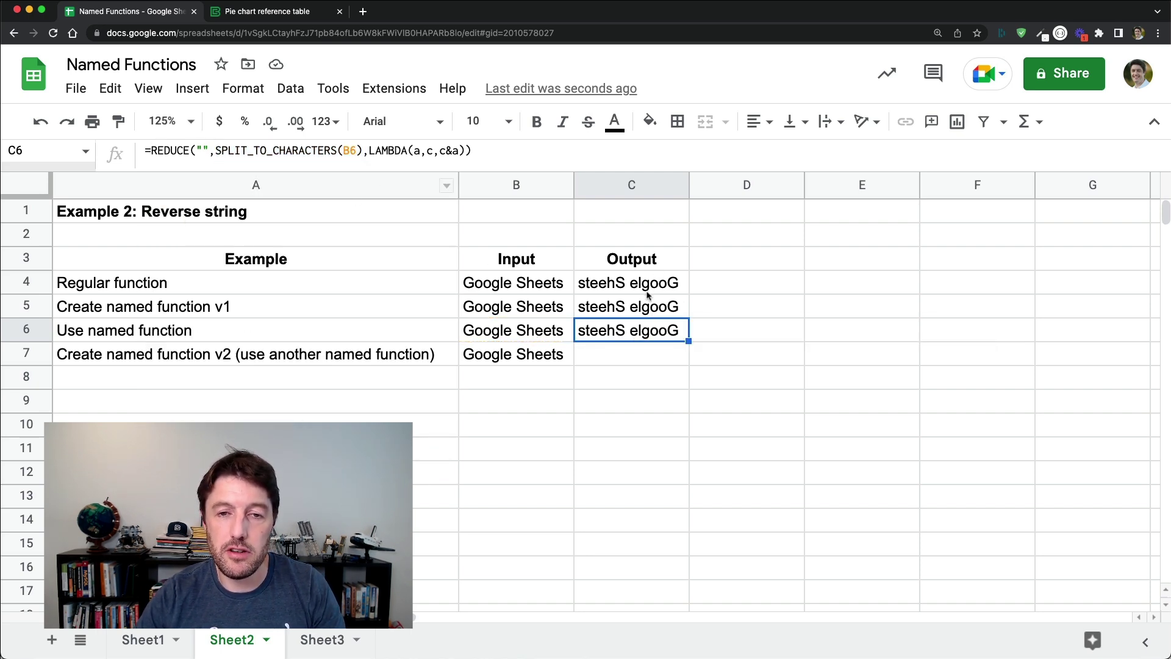
left_click(671, 290)
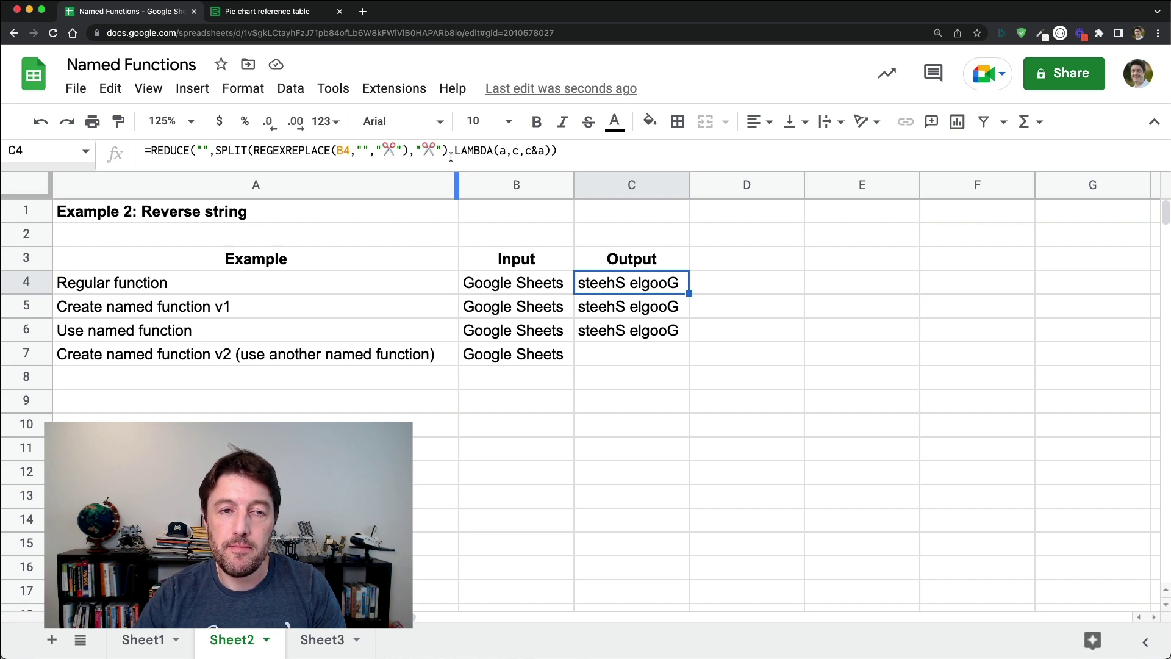
left_click_drag(451, 154, 221, 156)
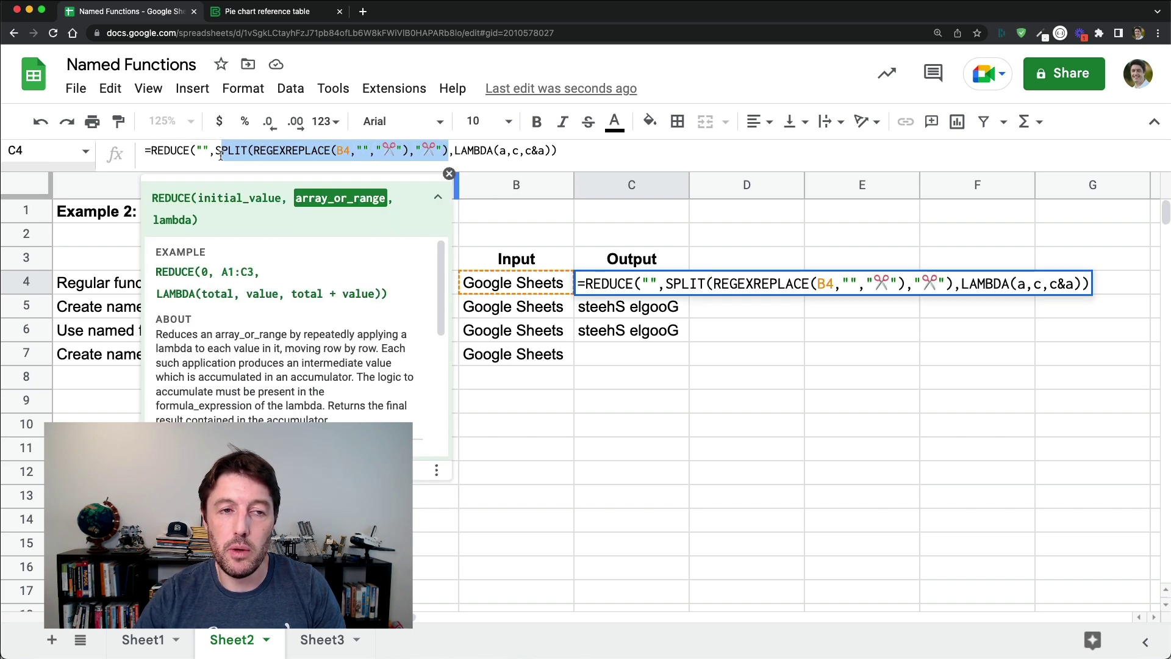
key("Escape")
left_click(678, 335)
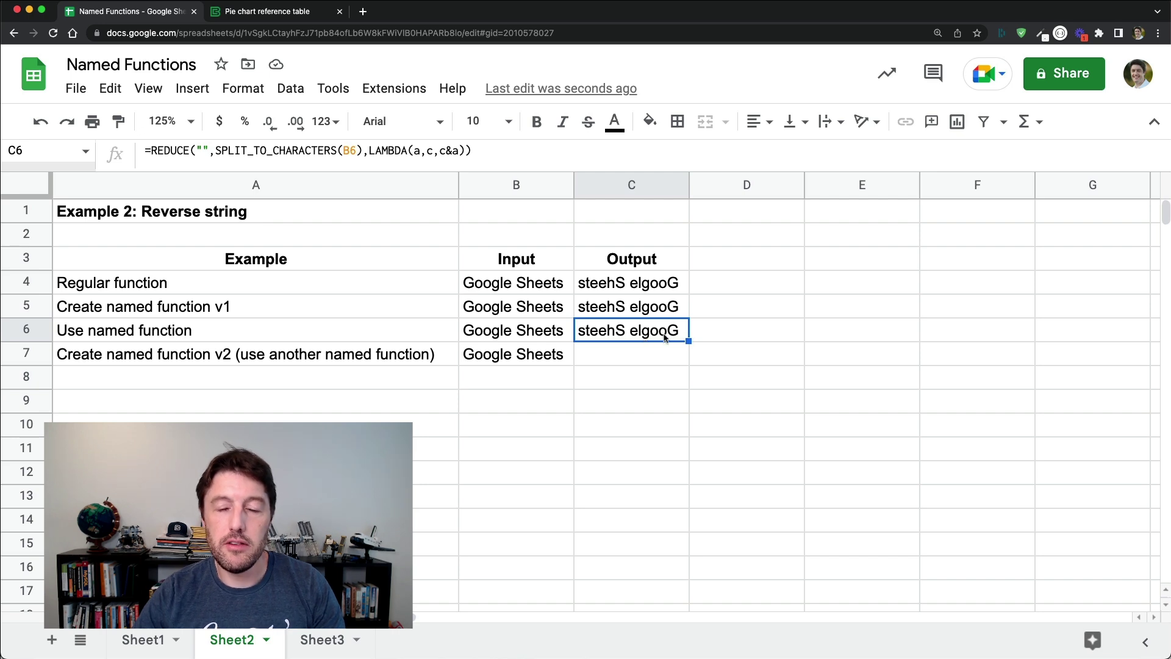
key("Return")
key("super+a")
key("super+c")
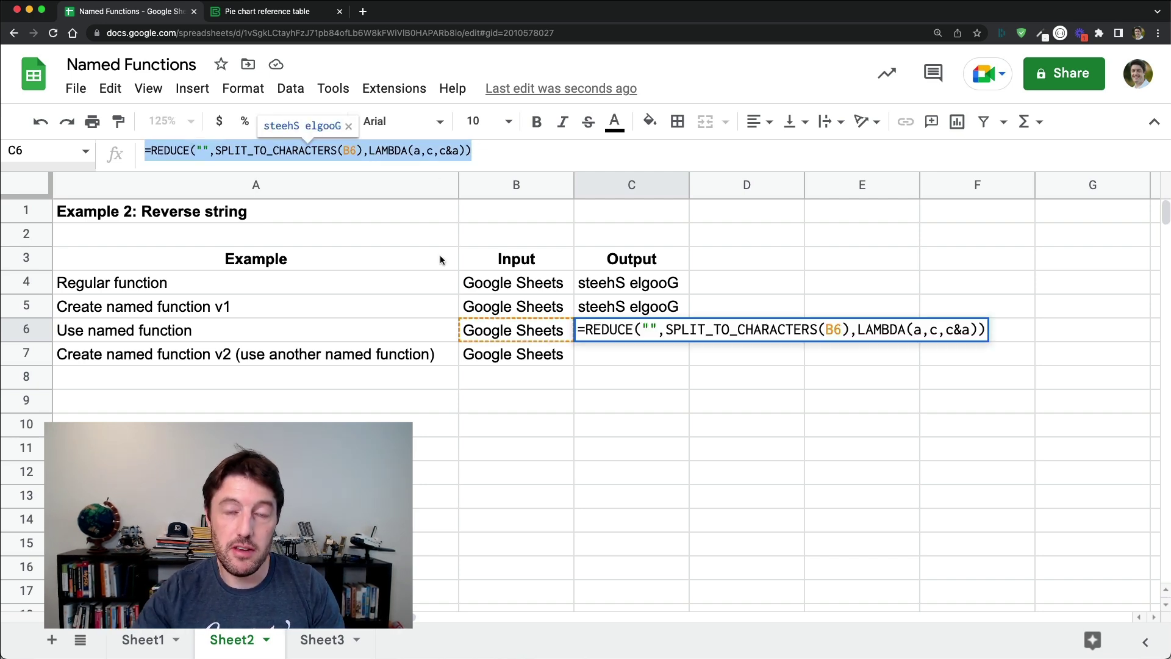
key("Escape")
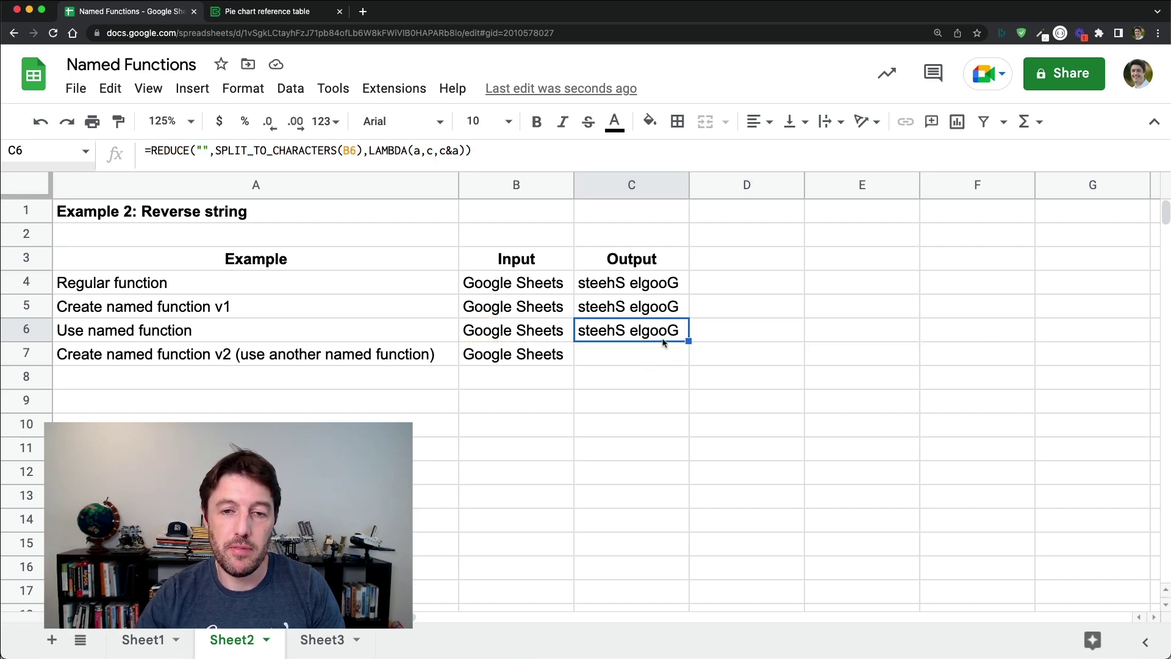
Step: Start a new named function REVERSE_STRING_V2 described as 'Reverses a string'
left_click(657, 357)
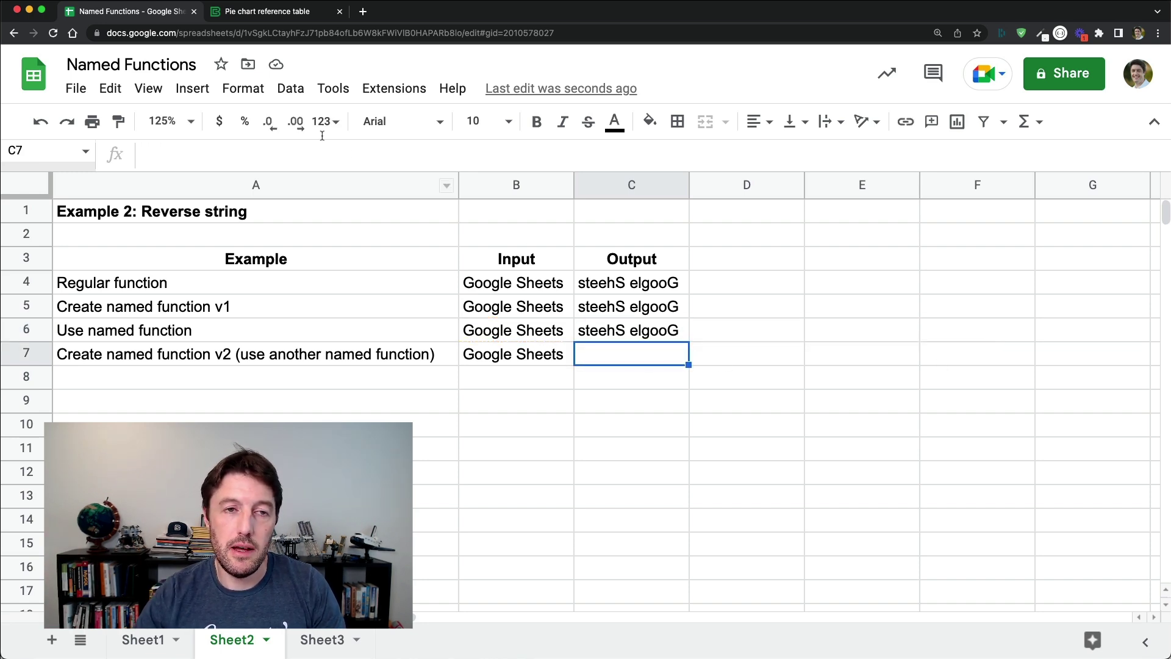
left_click(290, 89)
left_click(431, 357)
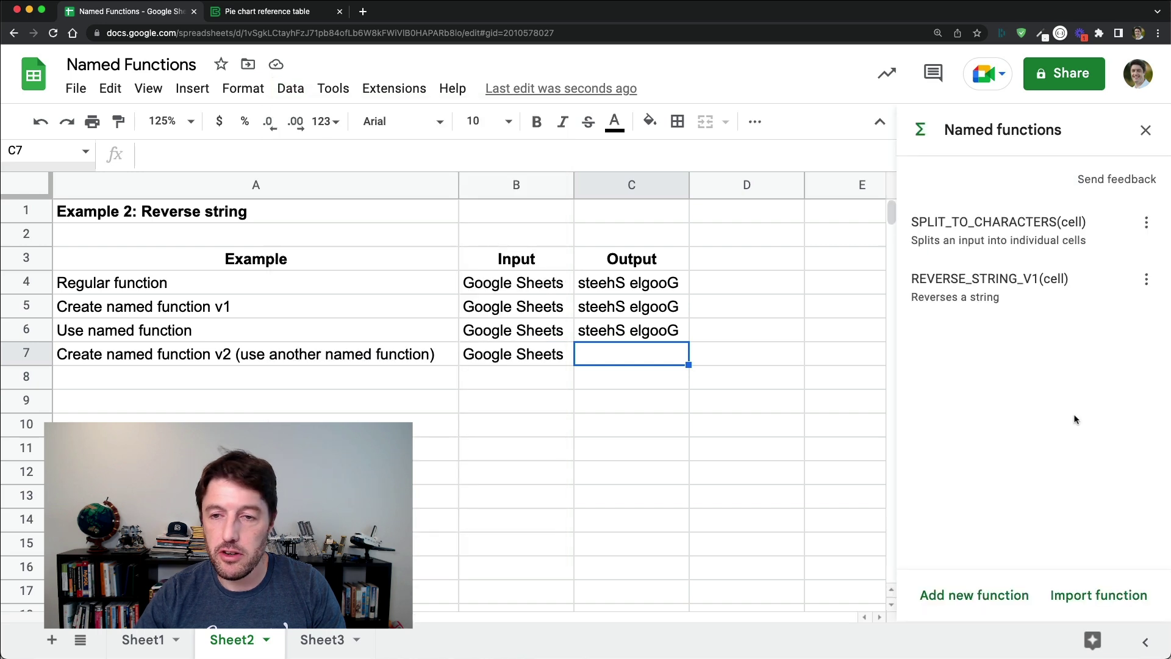
left_click(1023, 597)
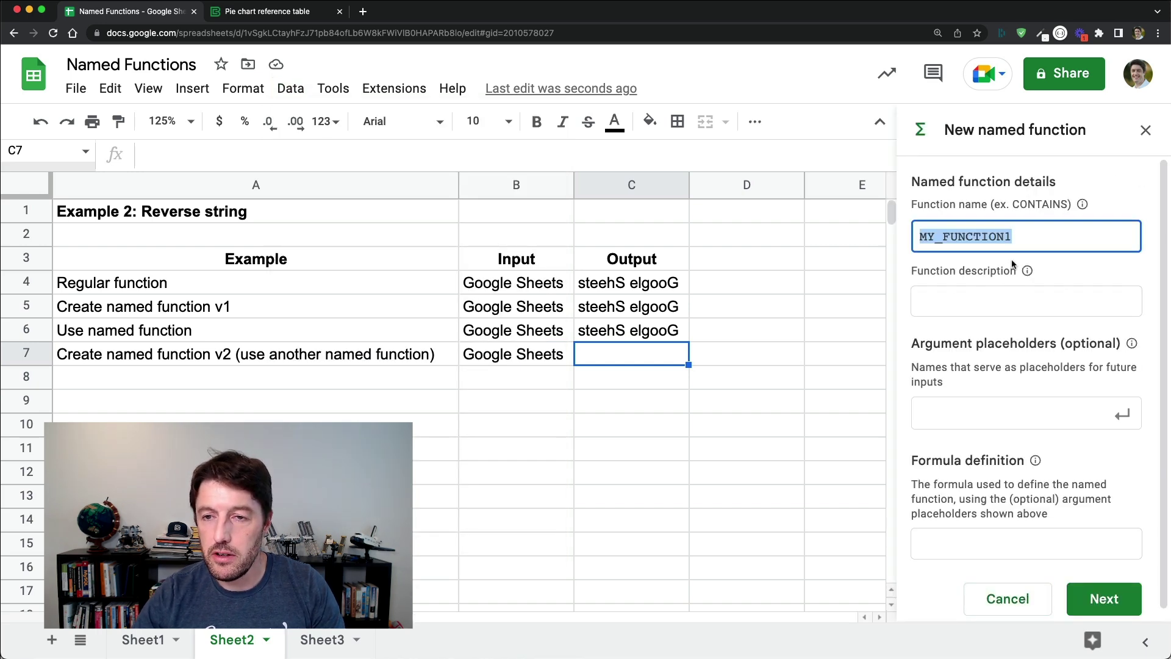
type("REVERSE")
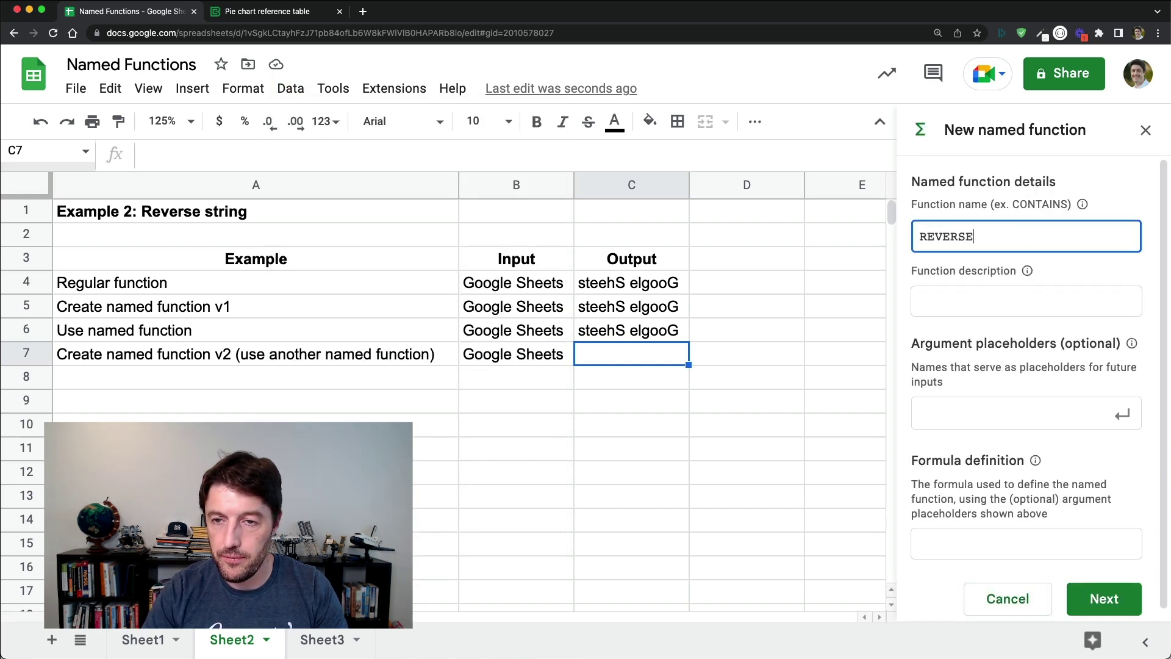
type("_STRING_V")
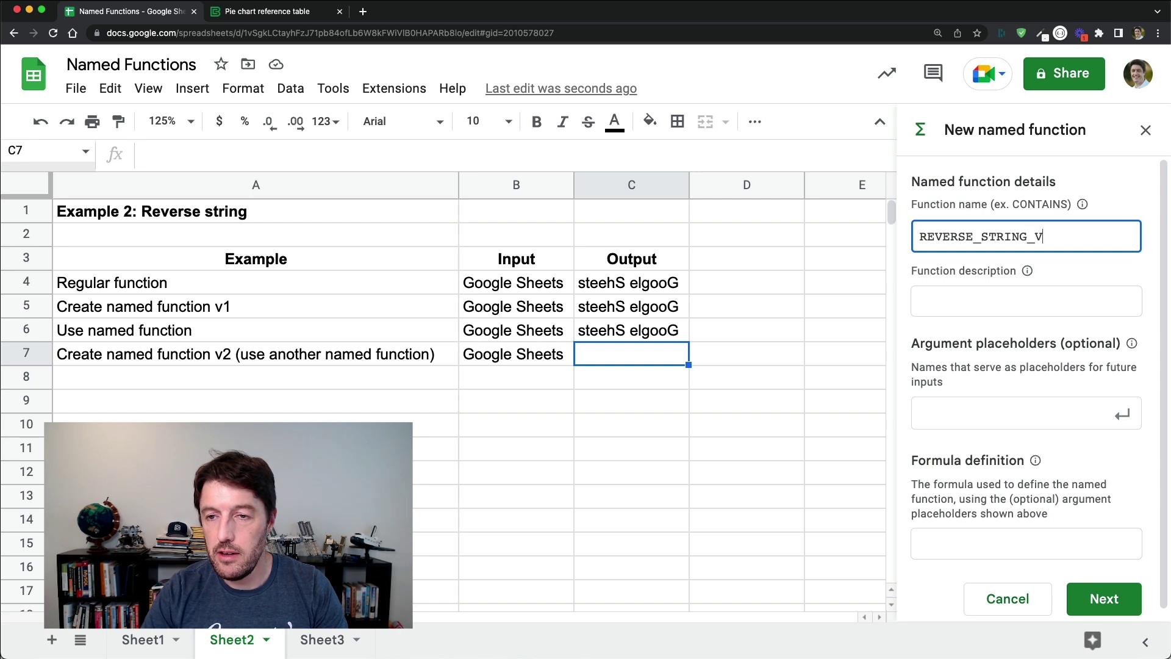
type("2")
left_click(1016, 298)
type("R")
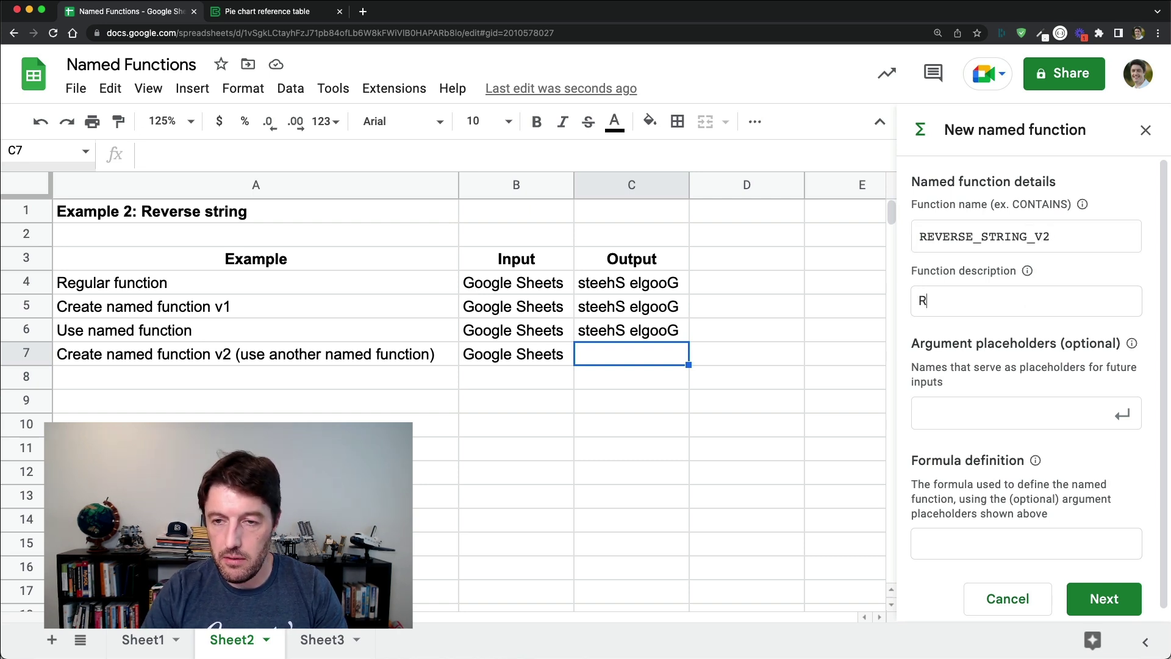
type("everses a ")
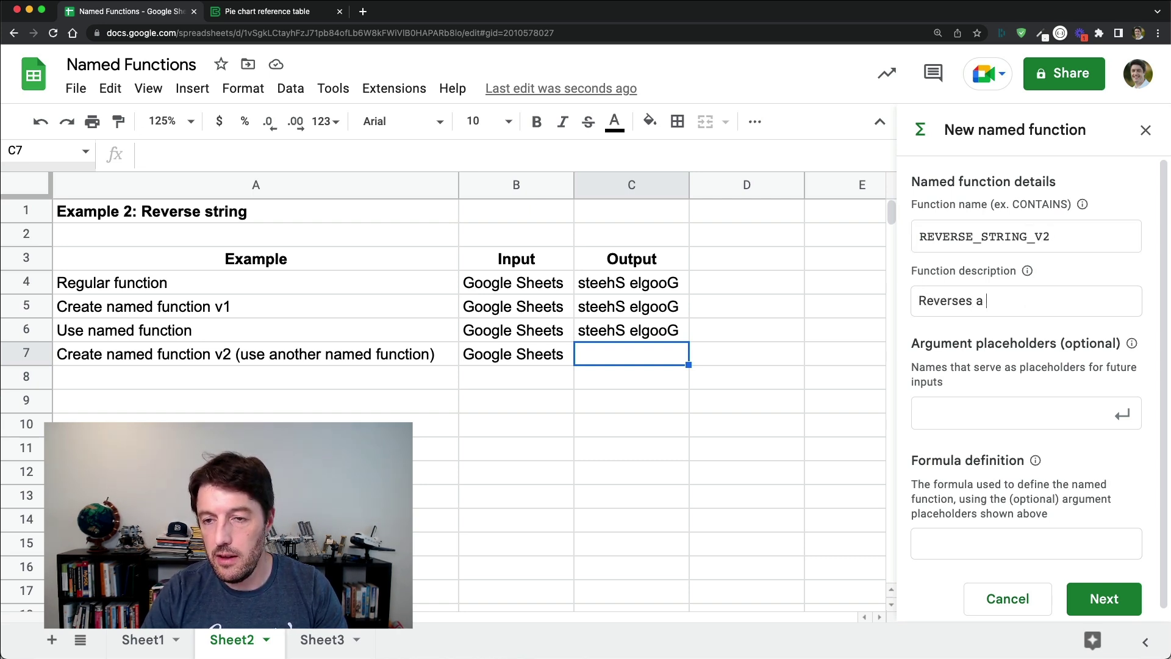
type("string")
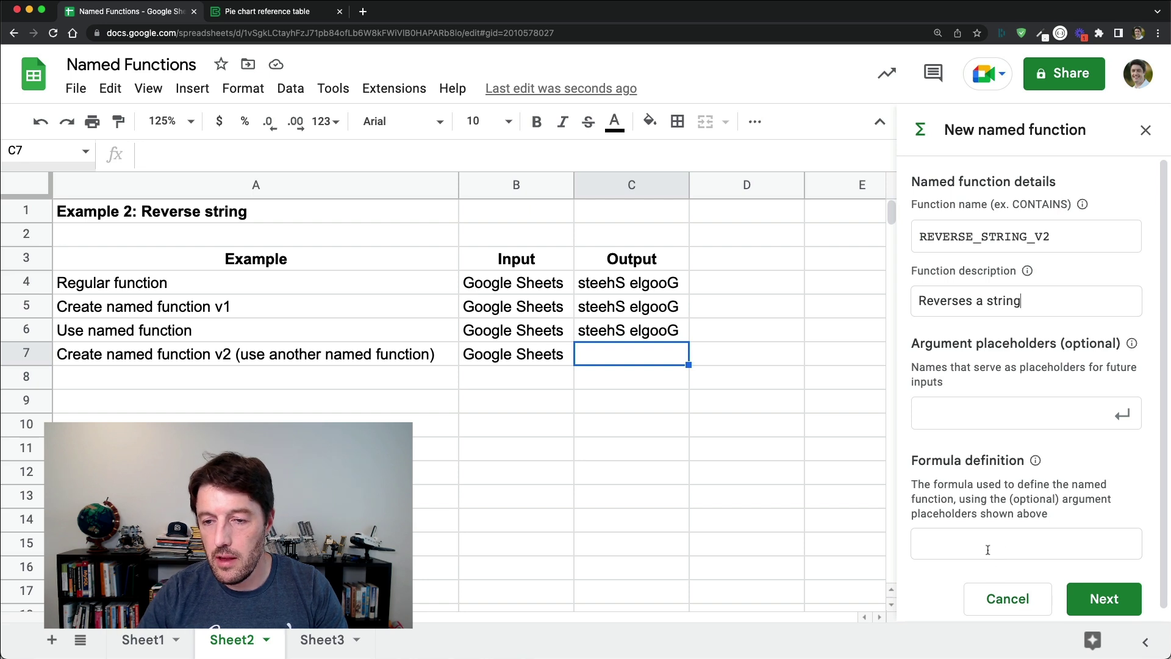
Step: Paste the C6 reversing formula as its definition, replacing B6 with the argument 'cell'
left_click(987, 550)
key("super+v")
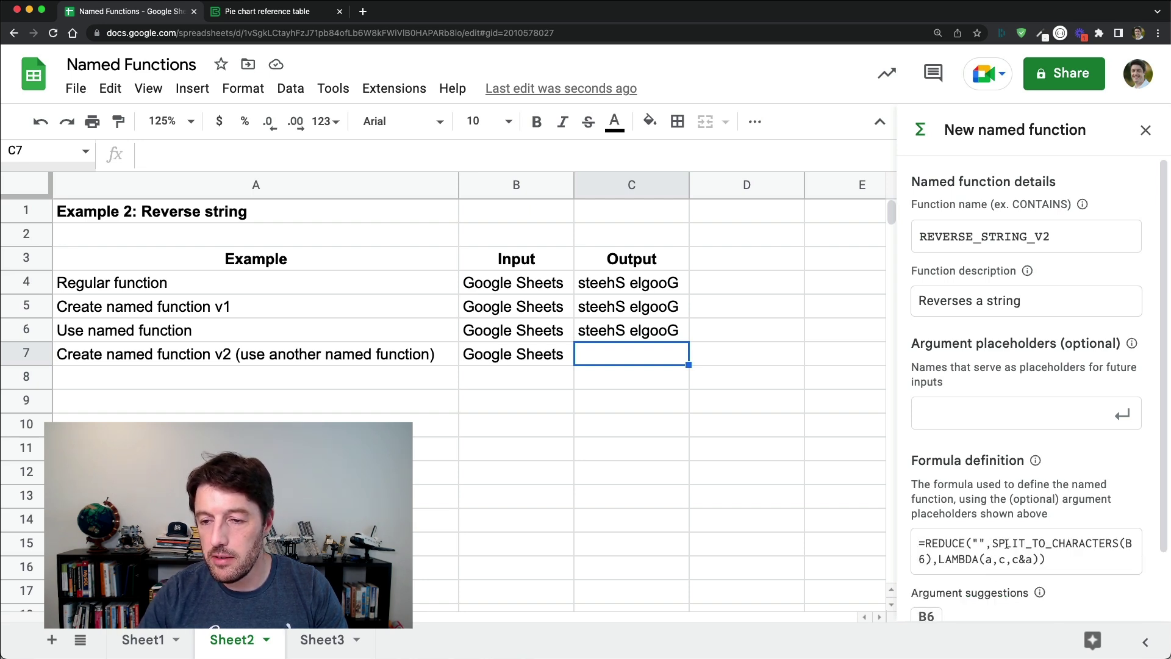
scroll(1023, 529, "down", 2)
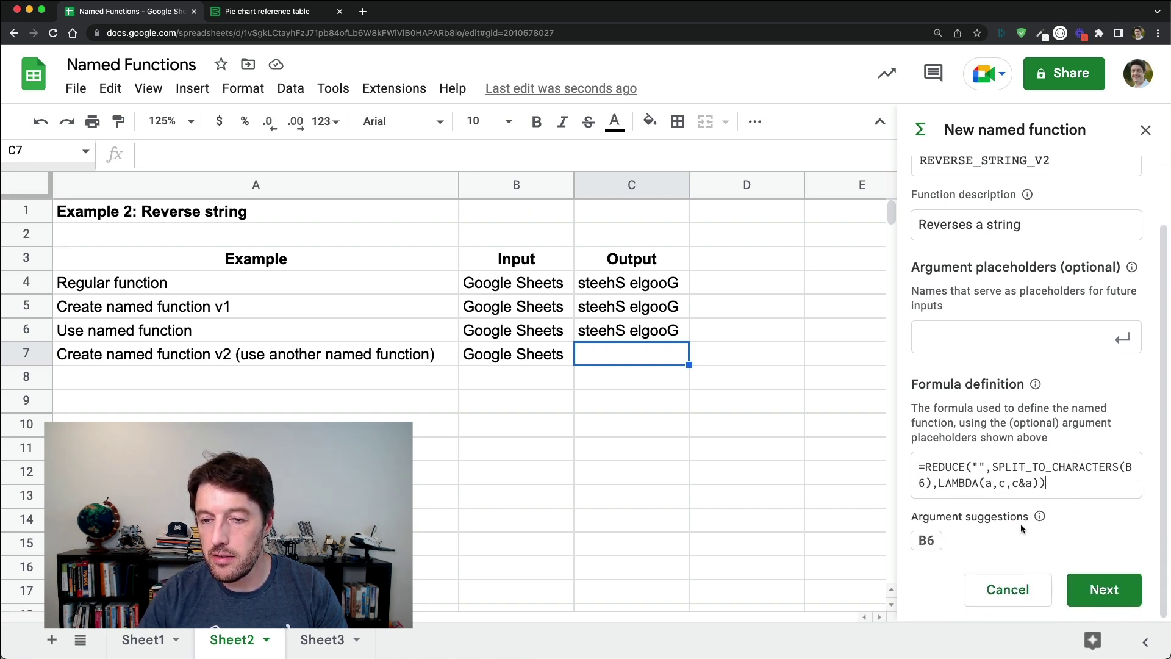
left_click(928, 539)
left_click(927, 542)
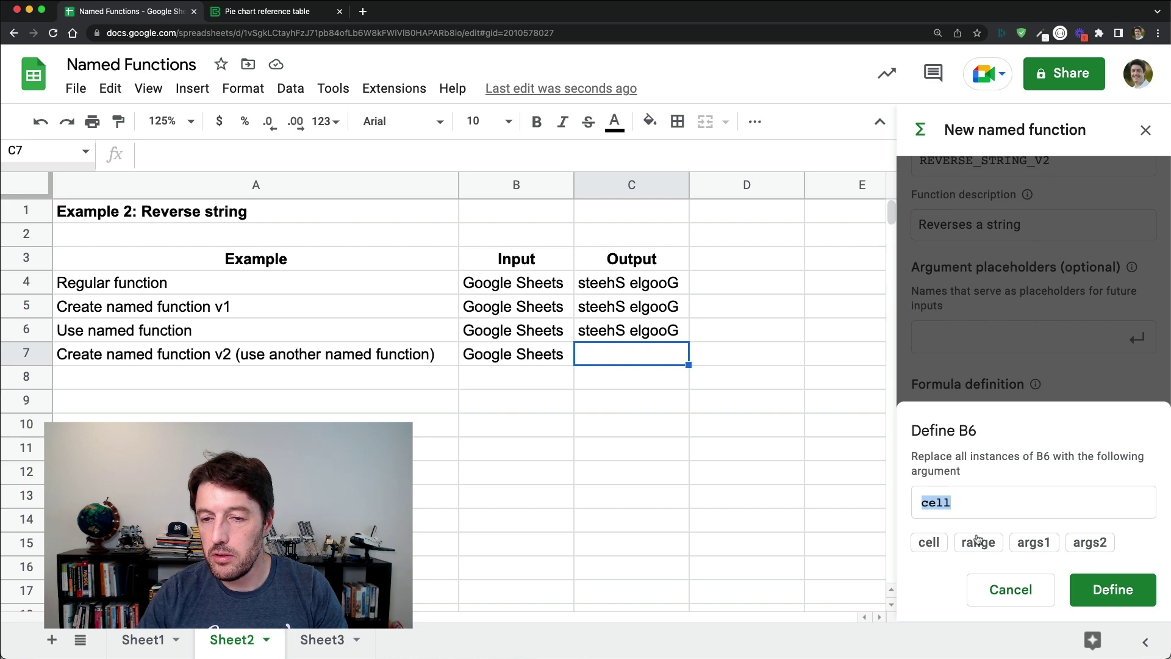
left_click(1112, 591)
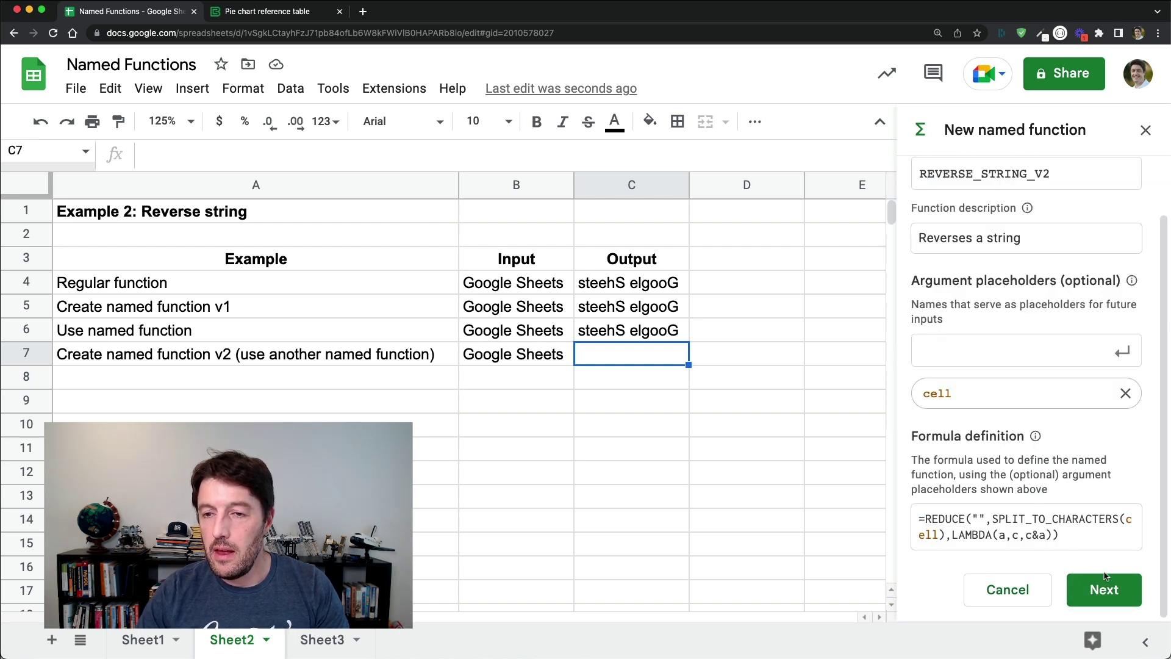
left_click(1118, 590)
Step: Describe the cell argument as 'The string to reverse' with example A1 and create it
left_click(1017, 404)
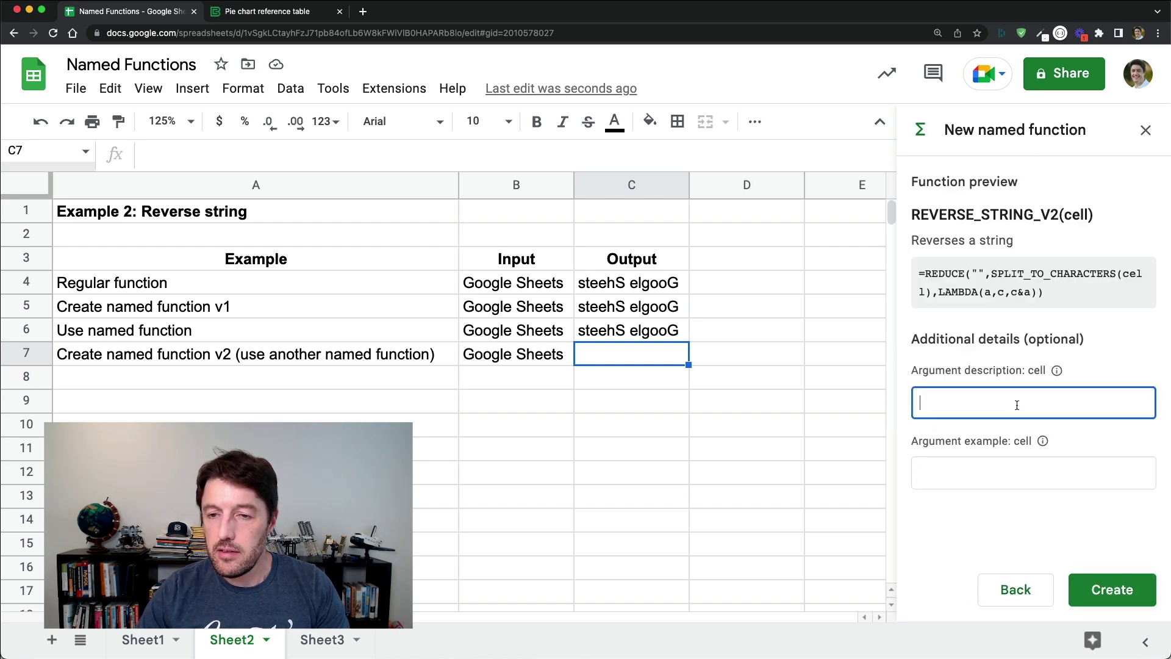
type("The string t")
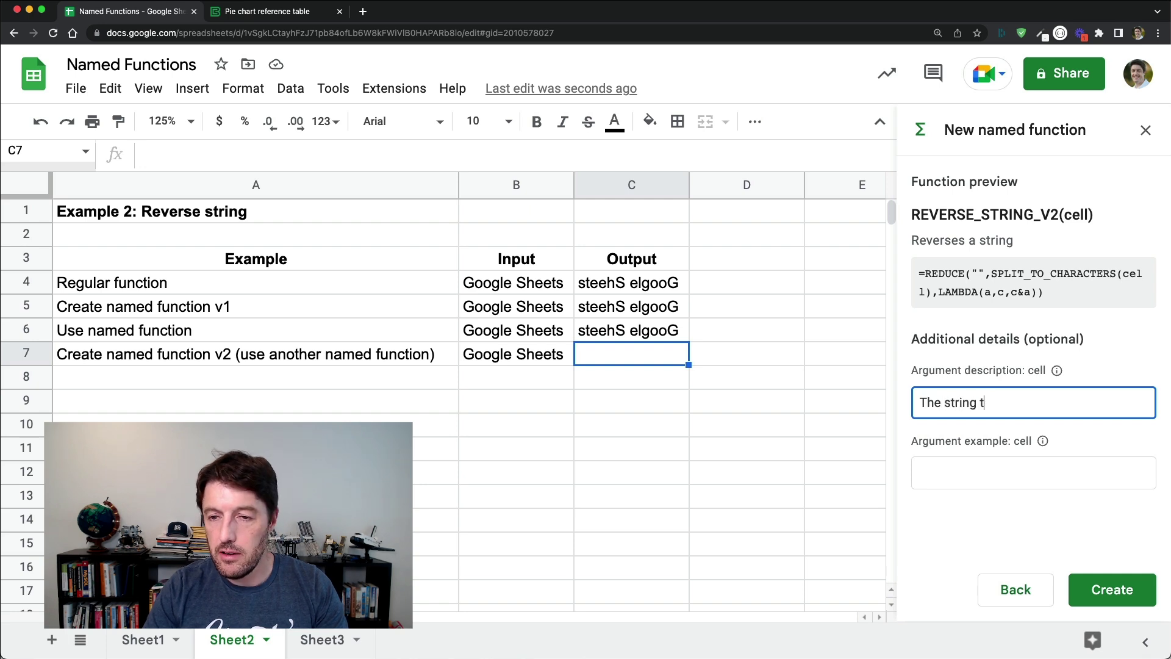
type("o reverse")
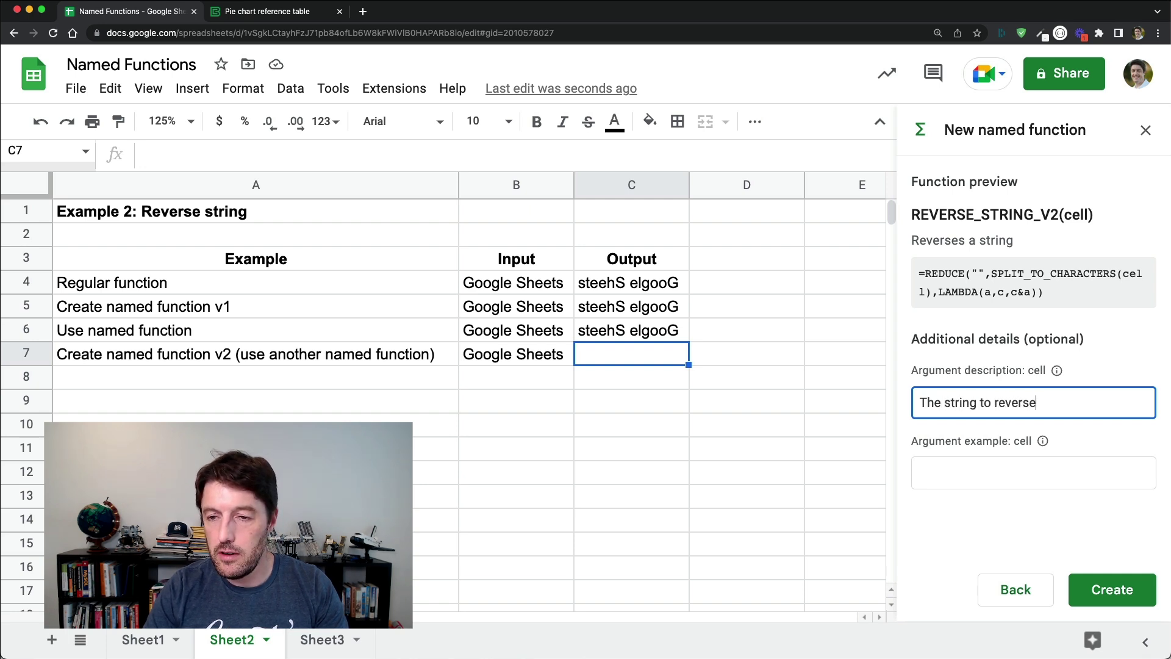
left_click(1015, 464)
type("A1")
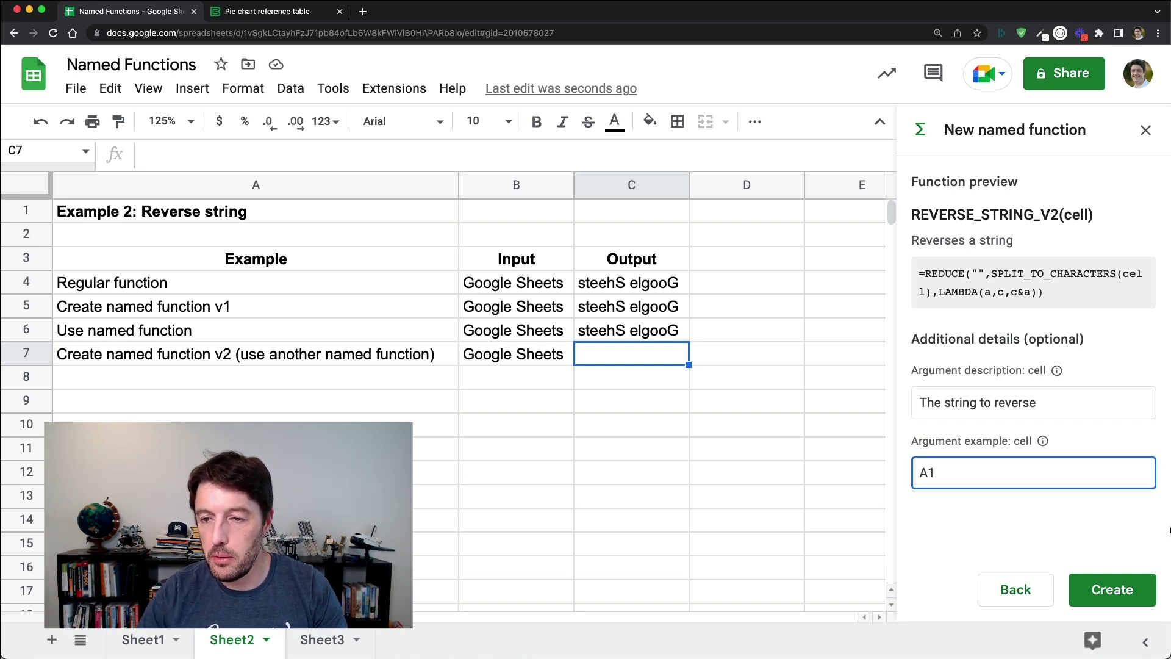
left_click(1130, 587)
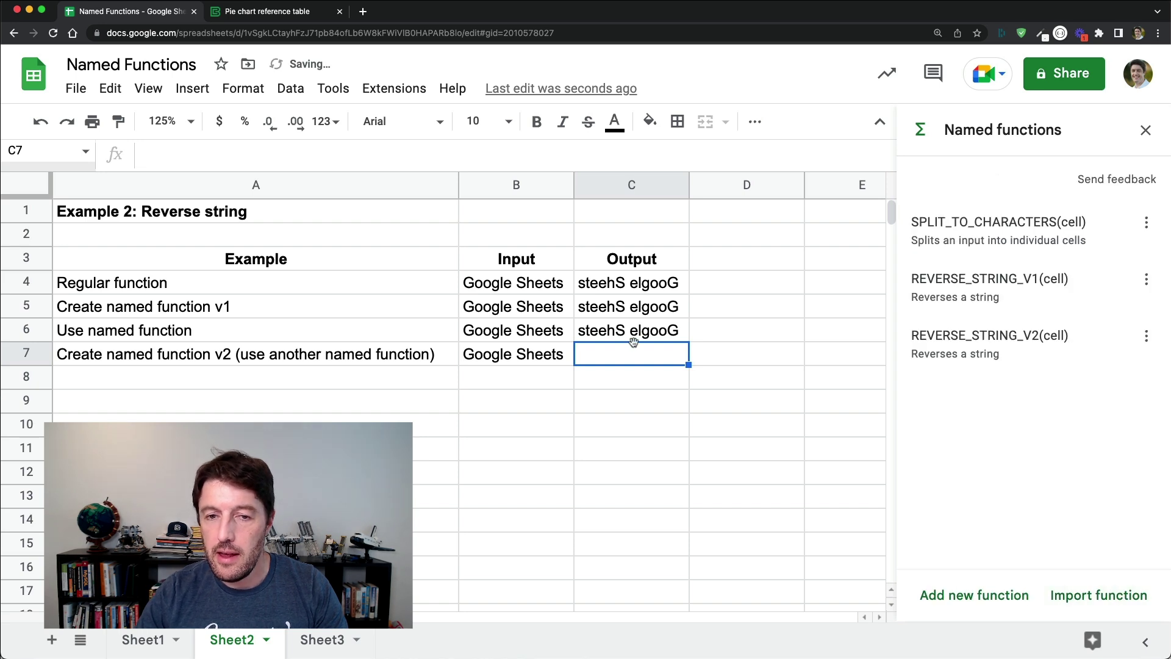
Step: Enter =REVERSE_STRING_V2(B7) in C7 and close the Named functions sidebar
type("=re")
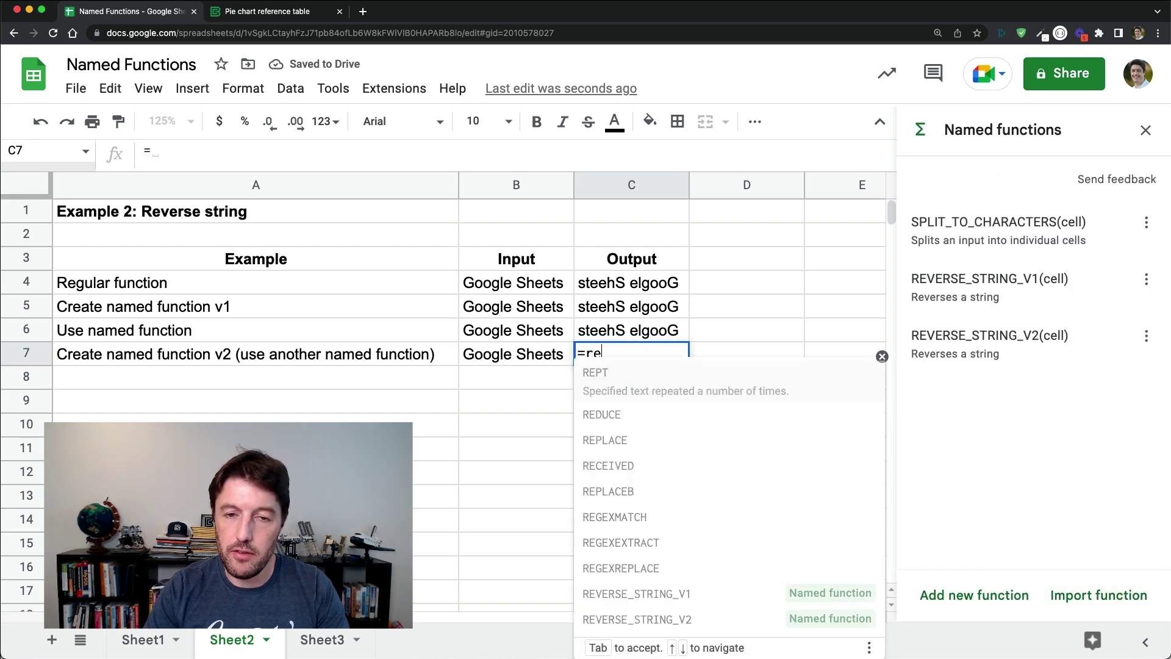
type("v")
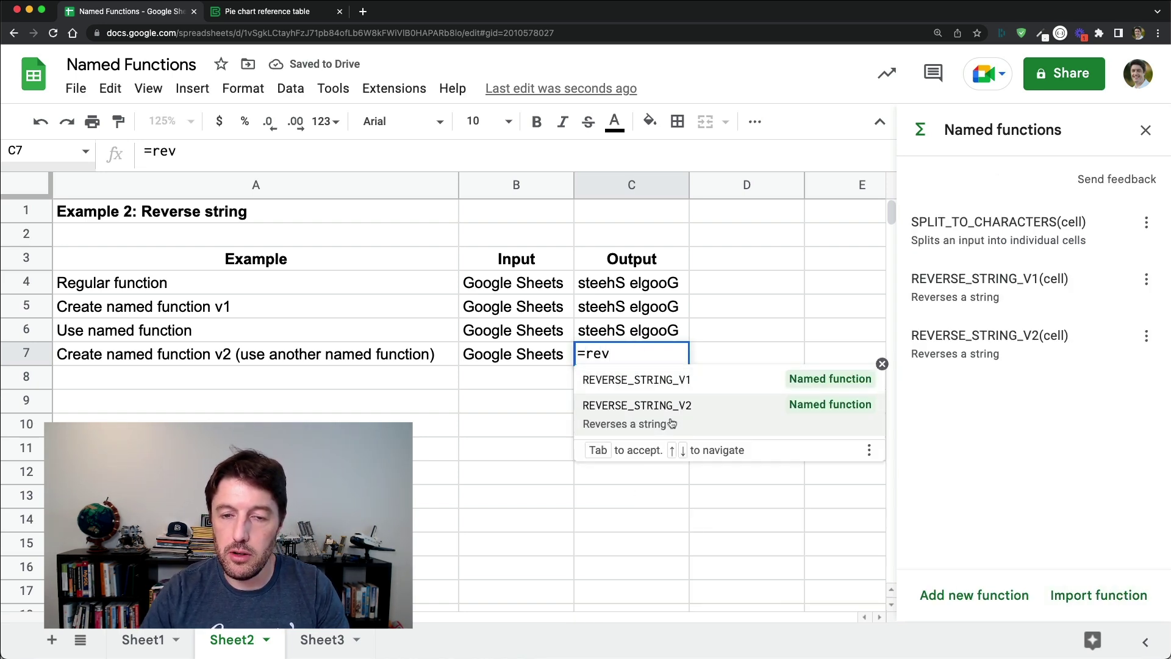
left_click(637, 411)
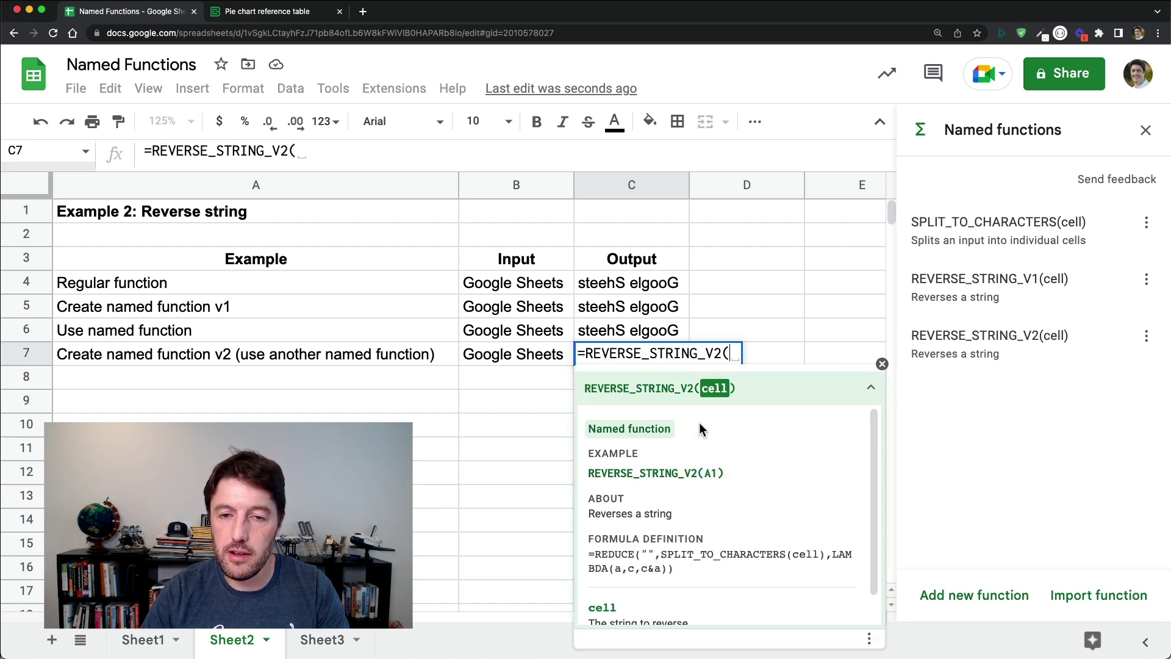
left_click(550, 358)
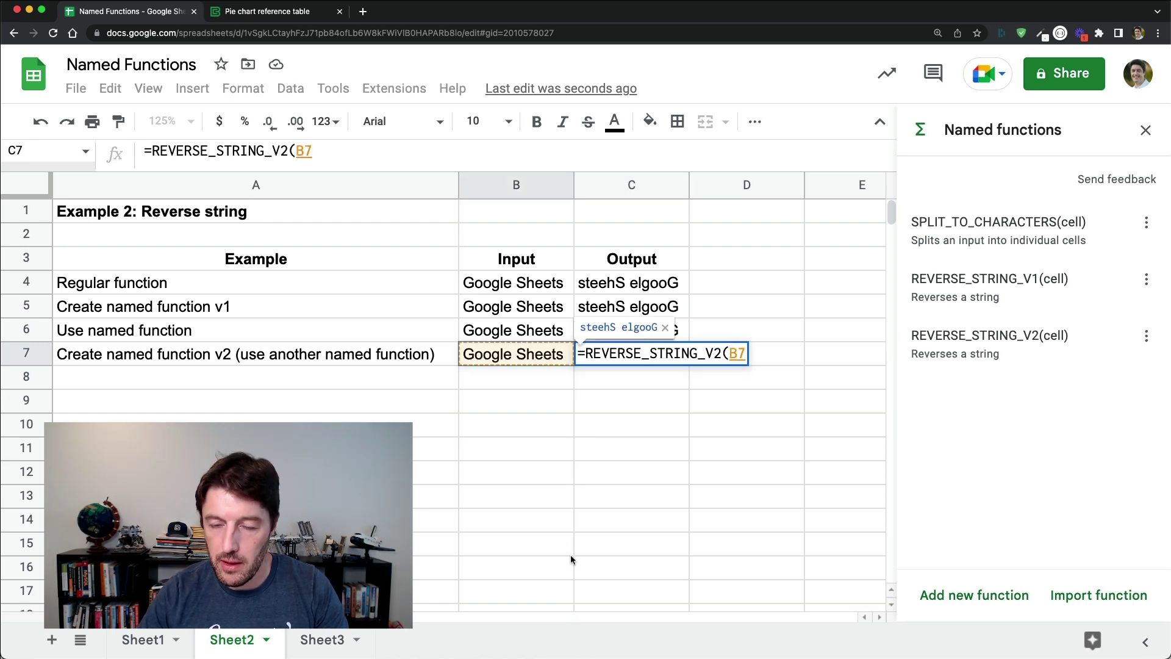
key("Return")
key("Down")
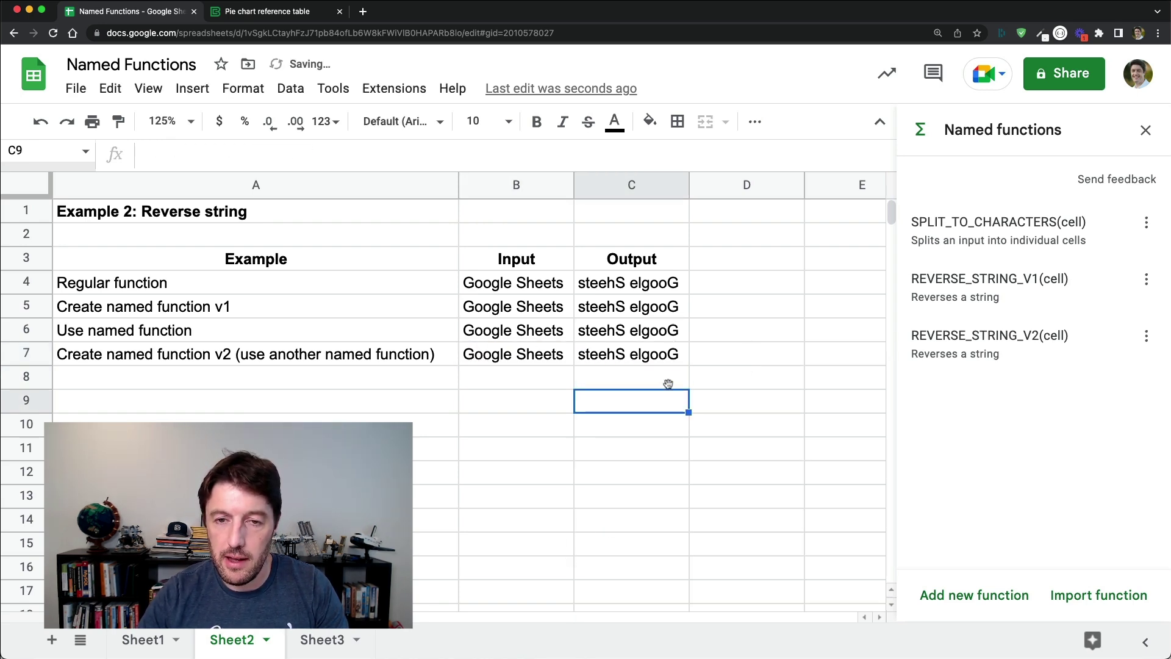
left_click(671, 354)
left_click(1145, 129)
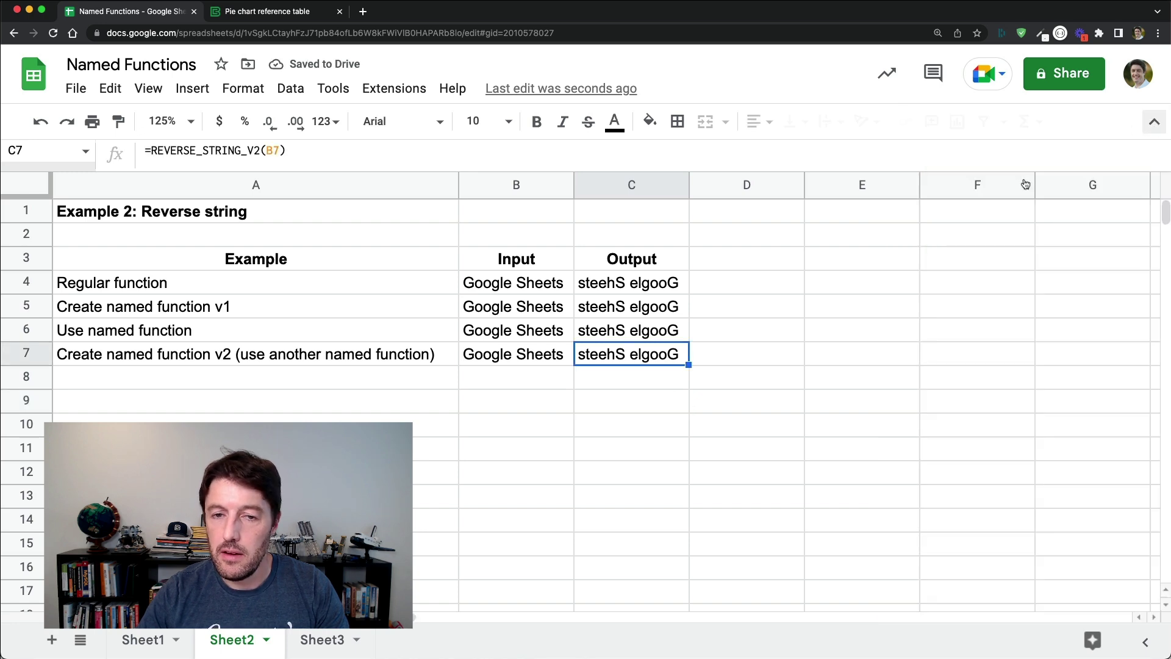
Step: Inspect REVERSE_STRING_V2's help popup in C7, noting SPLIT_TO_CHARACTERS in its definition
double_click(660, 354)
left_click(724, 353)
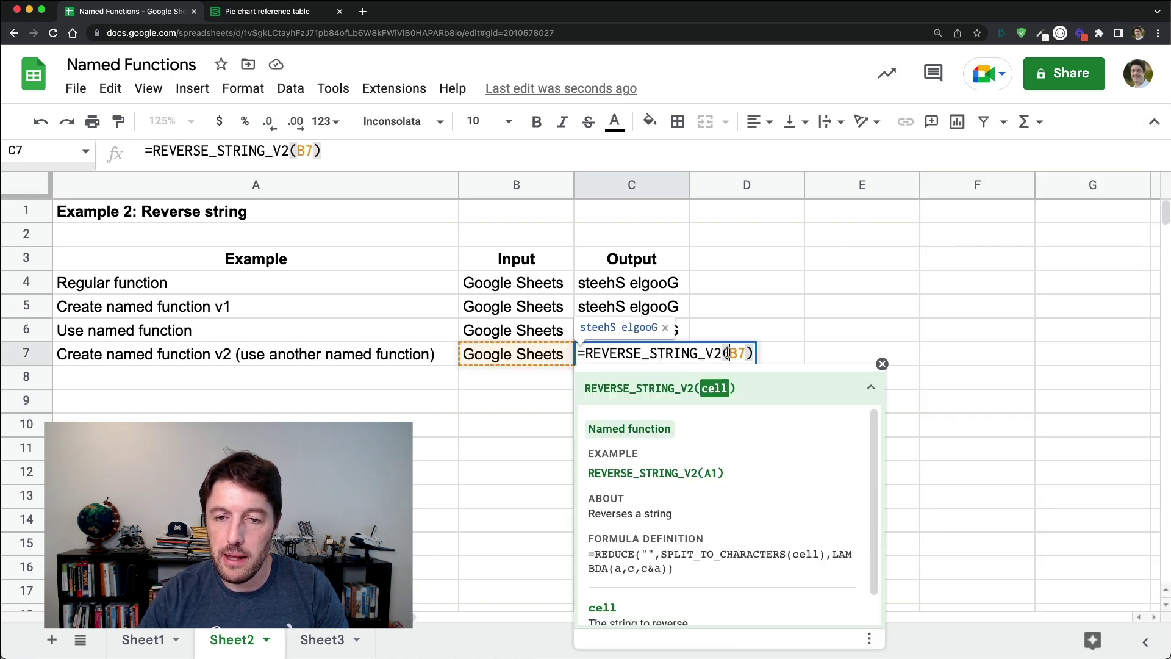
scroll(803, 442, "down", 2)
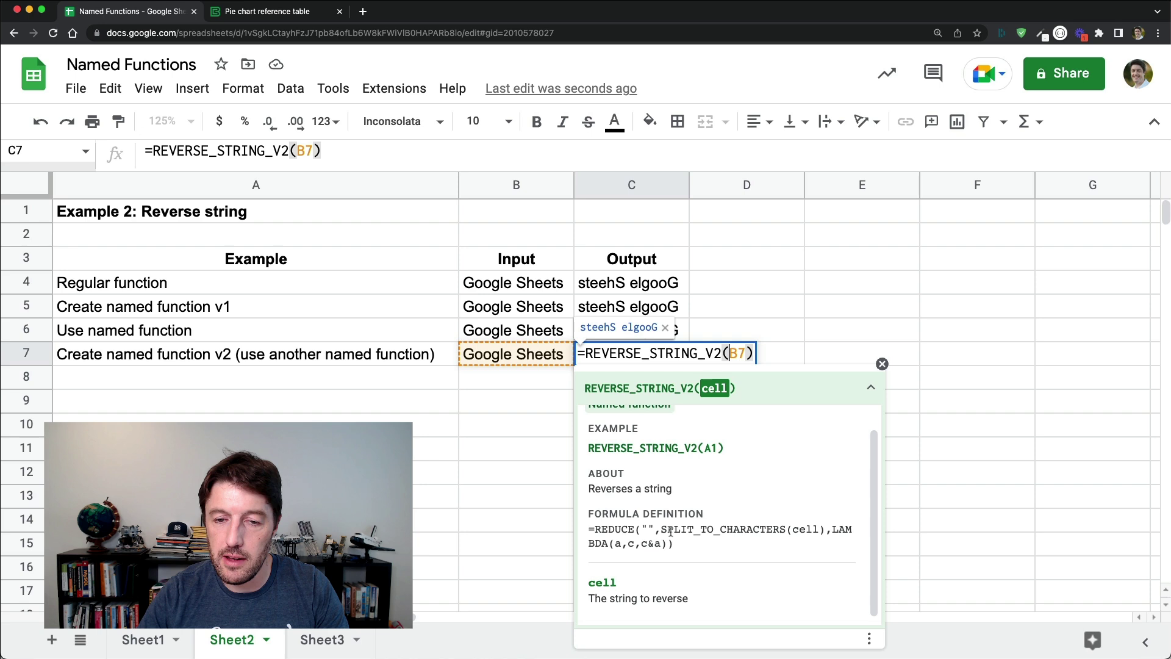
left_click_drag(662, 530, 783, 529)
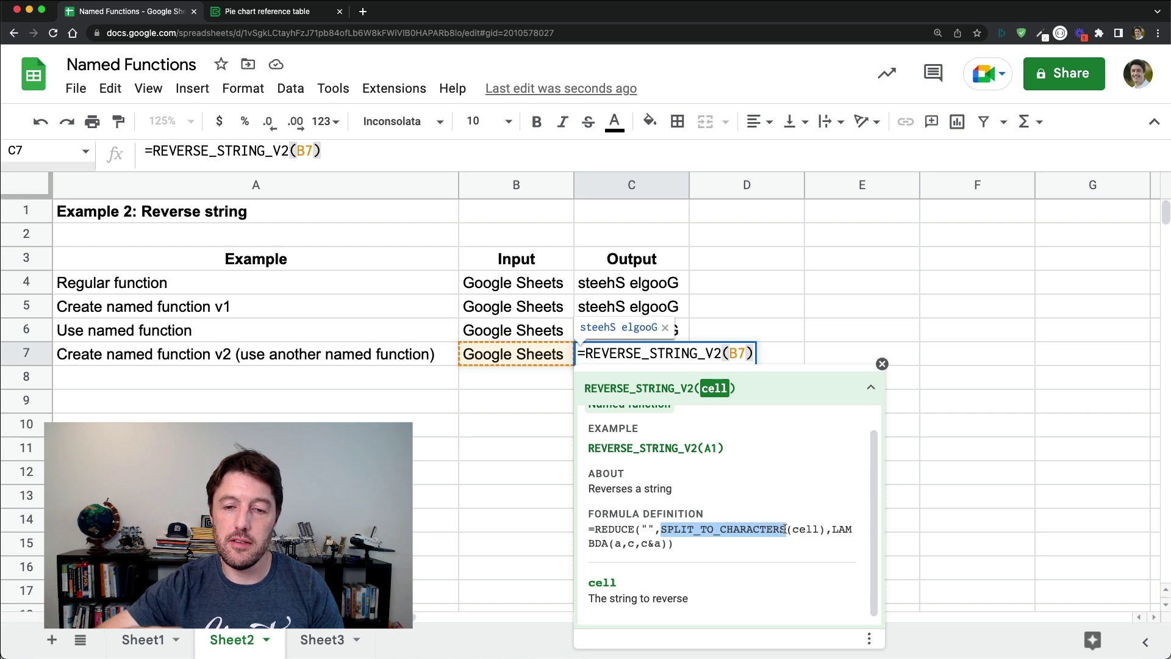
scroll(775, 529, "down", 1)
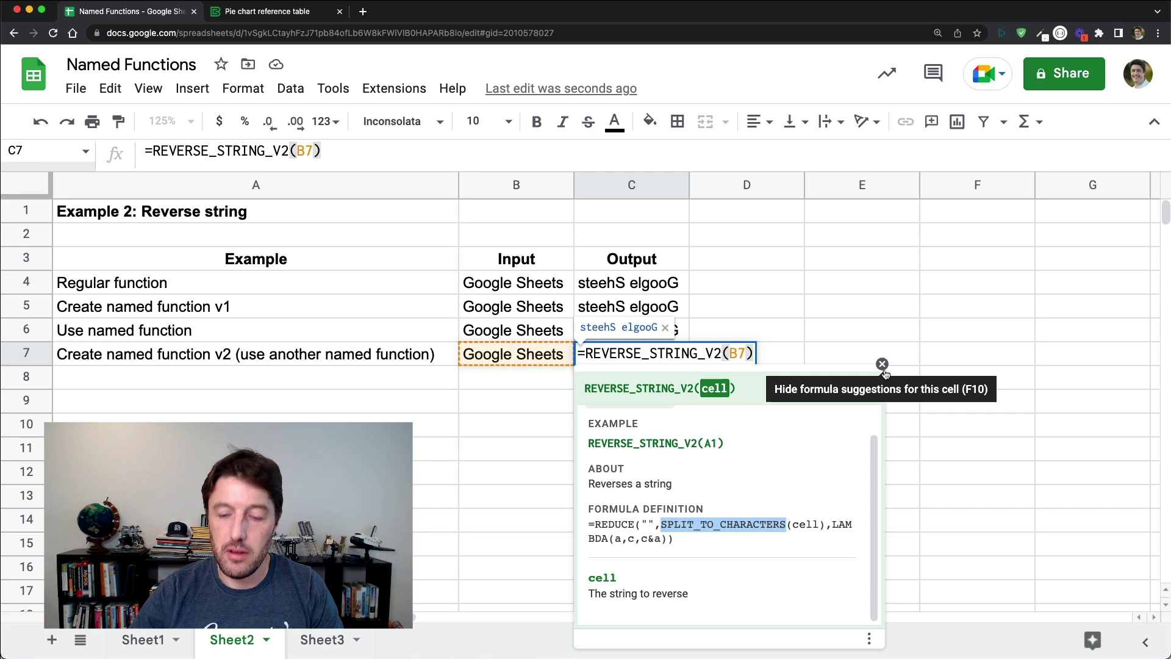
key("shift+F1")
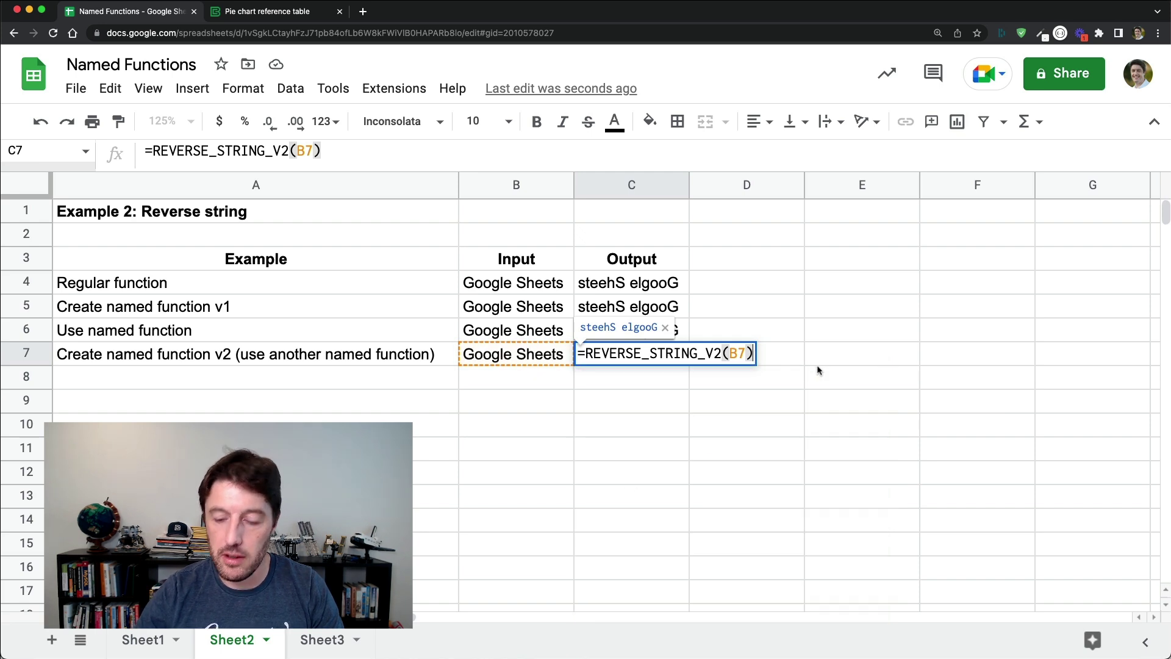
key("Return")
left_click(706, 355)
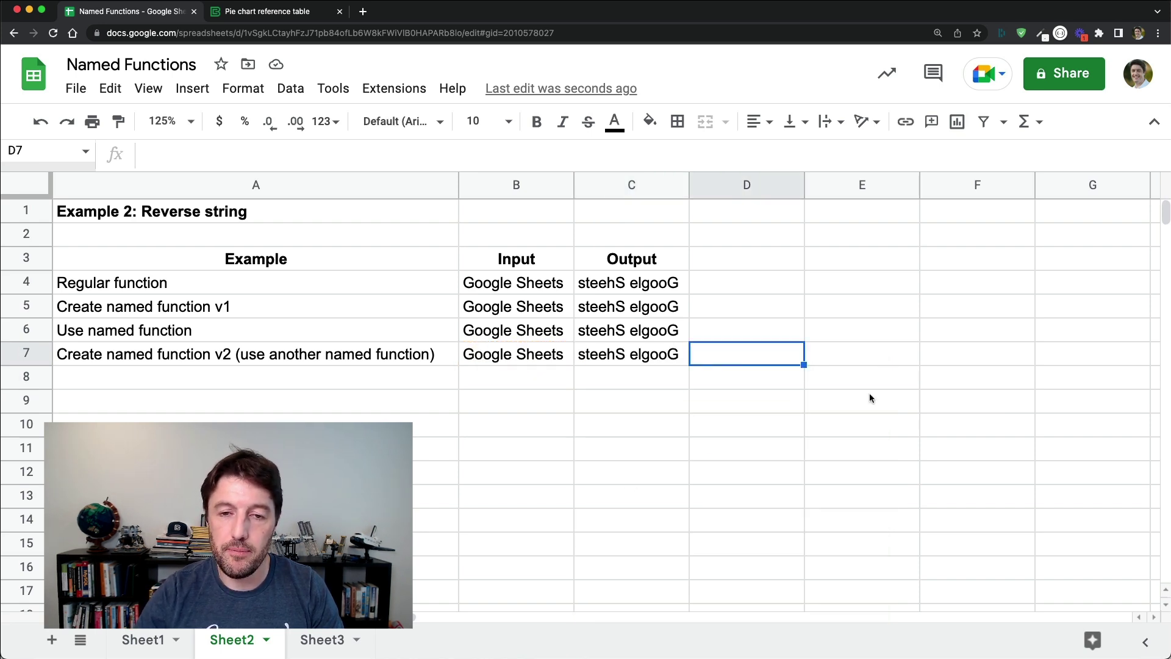
left_click(656, 360)
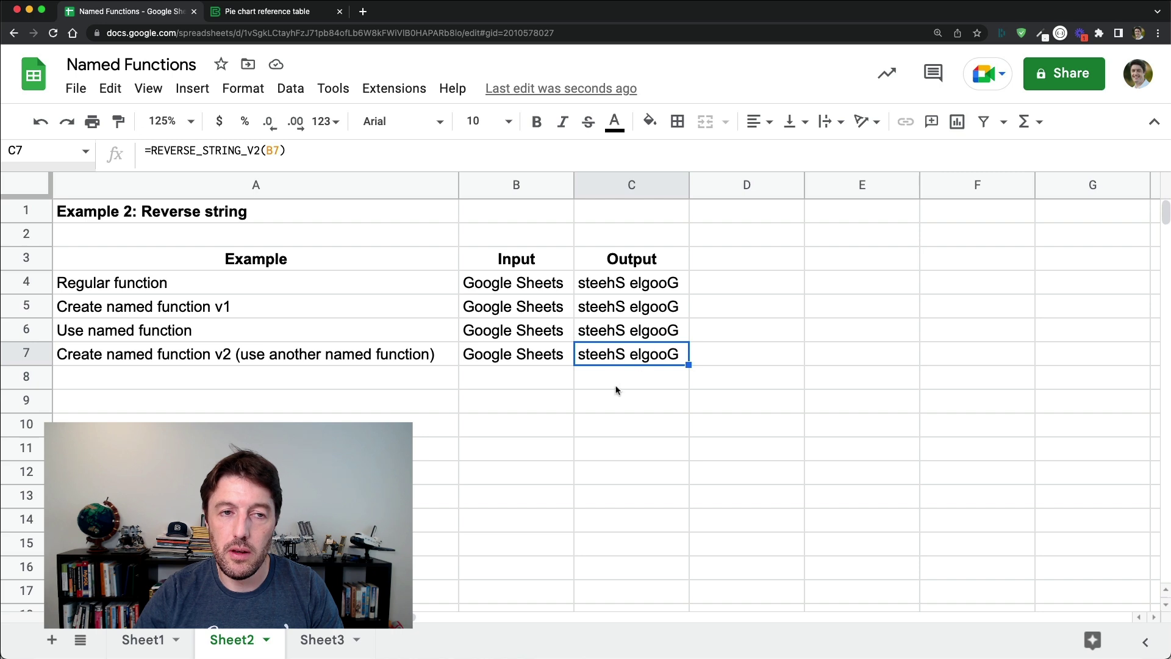